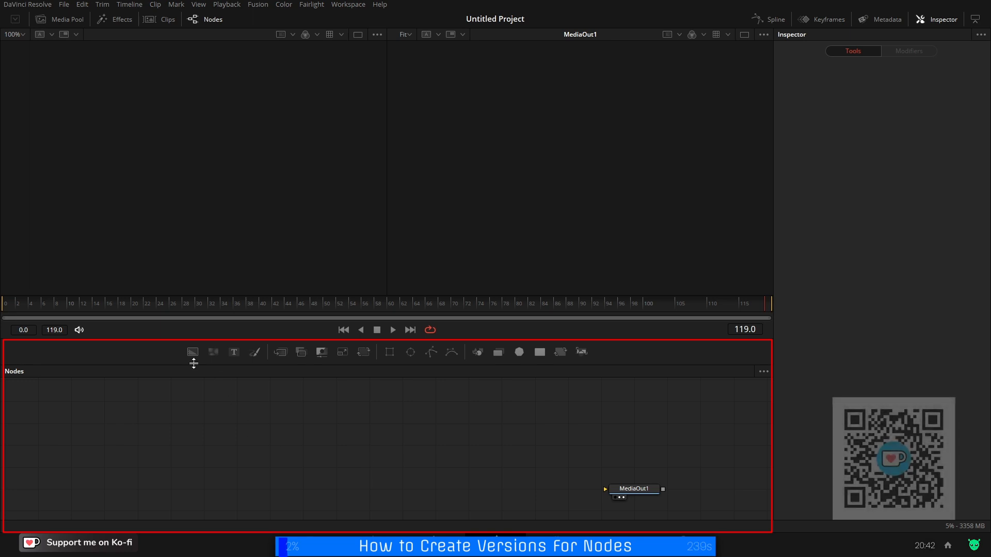
- Add a Background node feeding MediaOut1, make it fully transparent with alpha 0, and name it Canvas
{"action": "left_click_drag", "start_coordinate": [193, 352], "coordinate": [640, 493]}
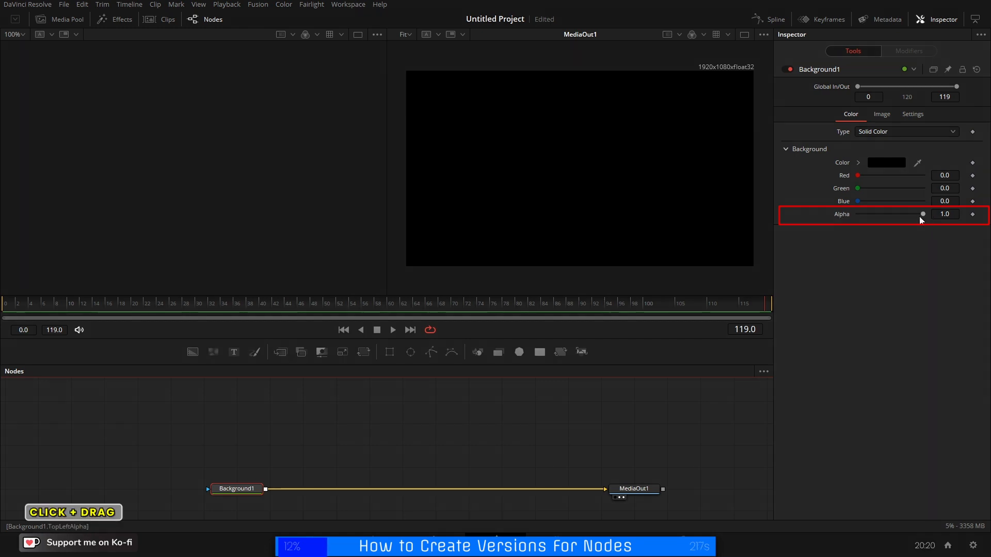
{"action": "left_click_drag", "start_coordinate": [924, 215], "coordinate": [808, 344]}
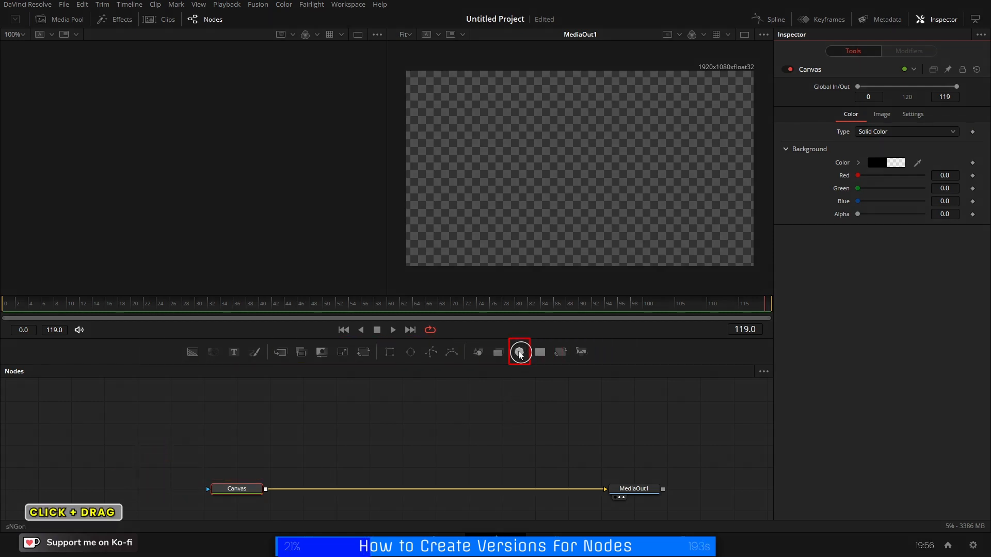
- Add sNGon and sRender nodes, connect them, and merge the rendered shape over Canvas
{"action": "left_click_drag", "start_coordinate": [364, 416], "coordinate": [333, 428]}
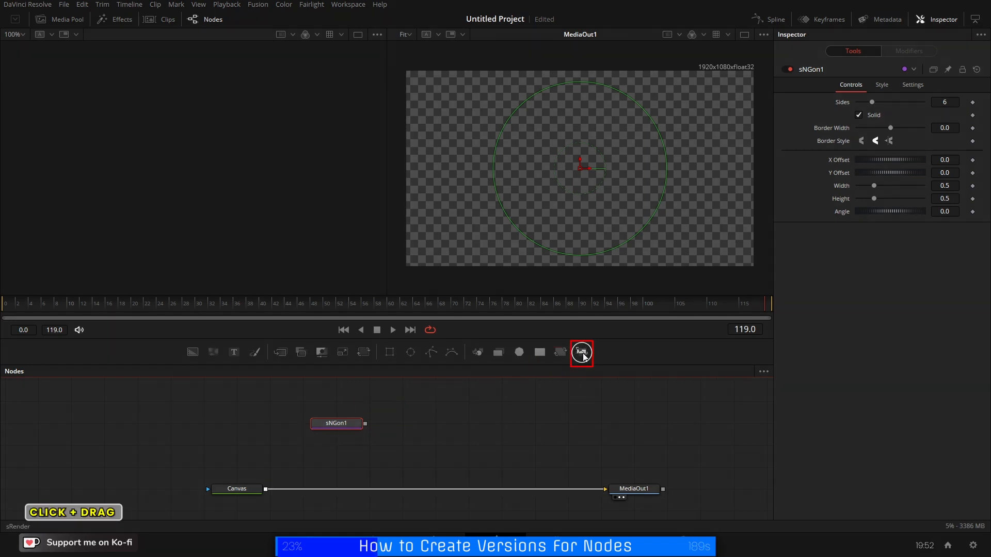
{"action": "left_click_drag", "start_coordinate": [581, 358], "coordinate": [544, 431]}
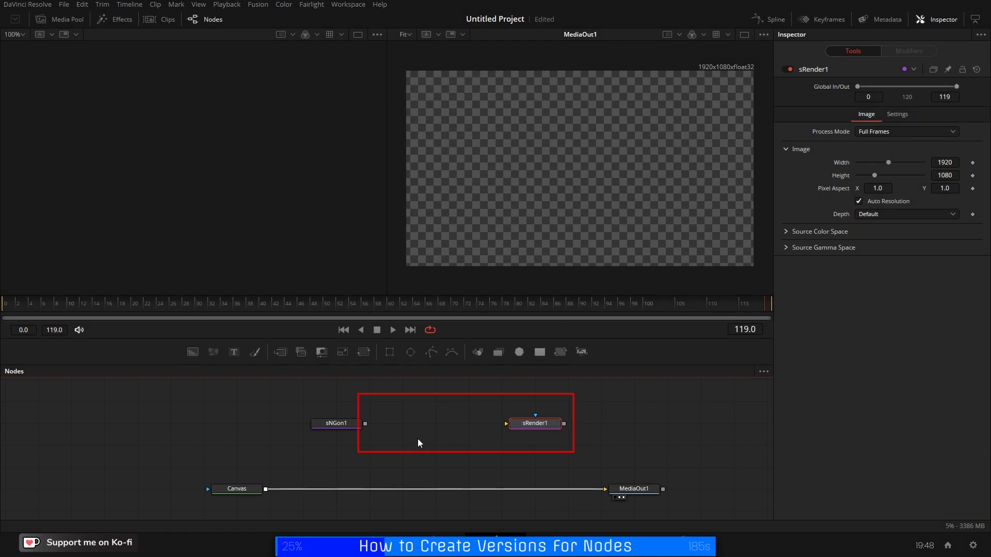
{"action": "left_click_drag", "start_coordinate": [365, 424], "coordinate": [268, 493]}
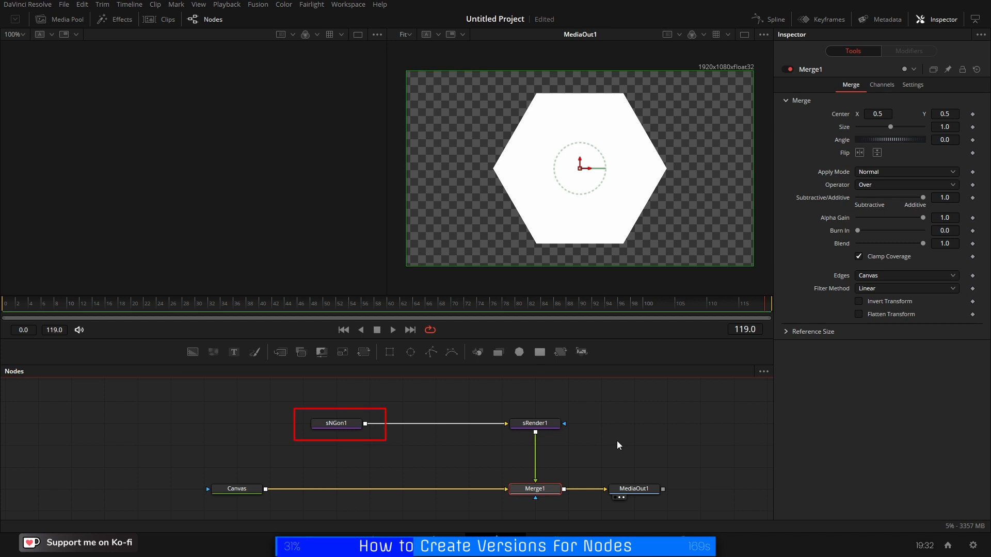
- Show the version controls for sNGon1 and create version 2 with 4 sides
{"action": "left_click", "coordinate": [340, 428]}
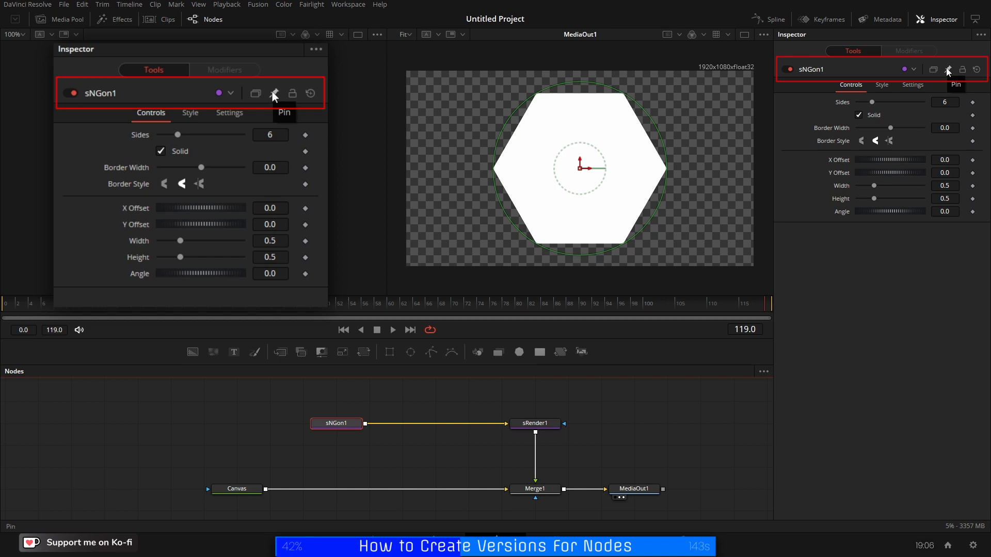
{"action": "left_click", "coordinate": [935, 79]}
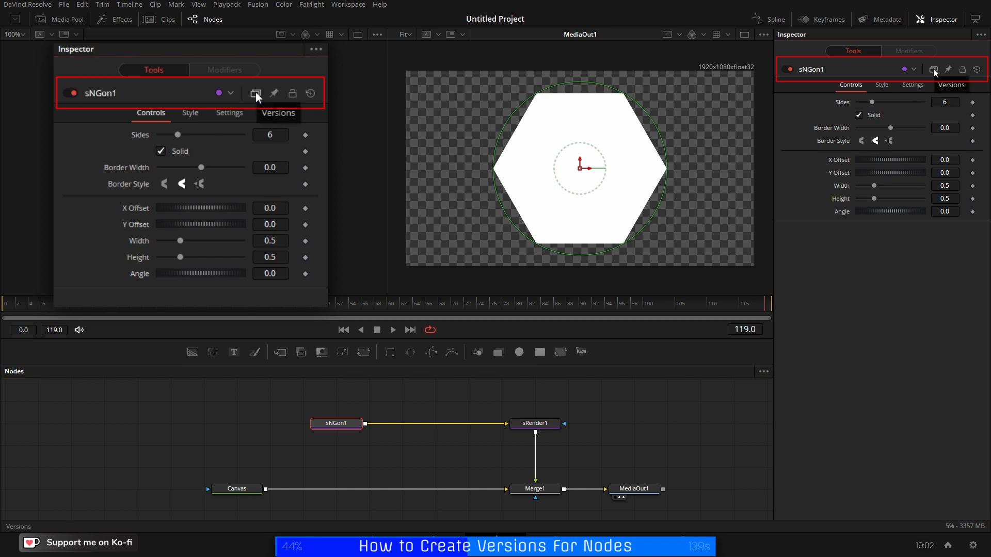
{"action": "left_click", "coordinate": [255, 93]}
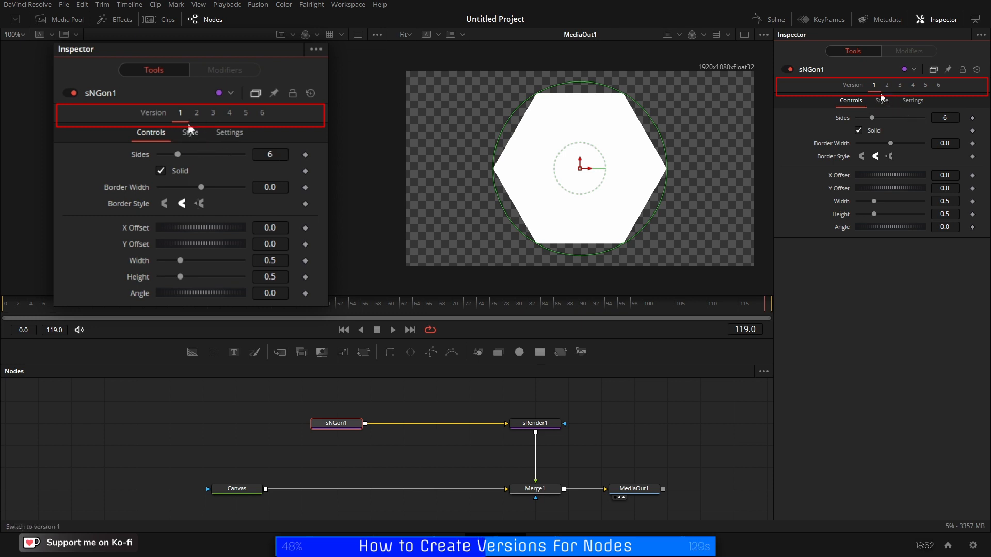
{"action": "left_click", "coordinate": [200, 114]}
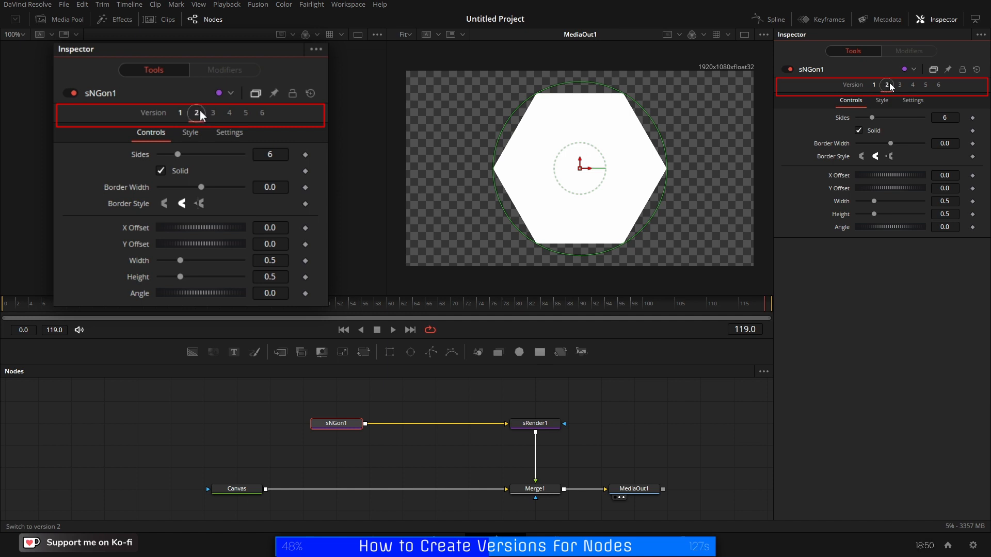
{"action": "left_click", "coordinate": [278, 154]}
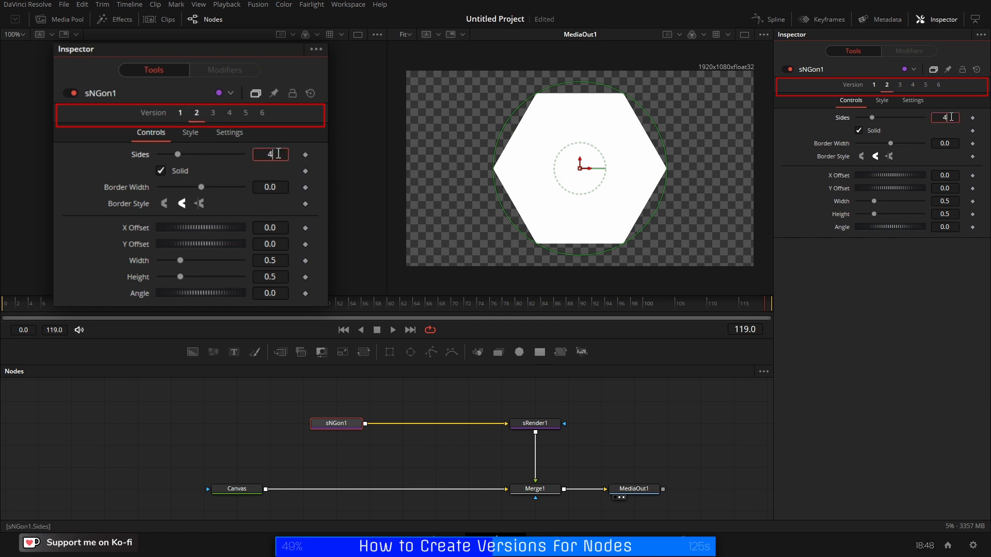
{"action": "key", "text": "Tab"}
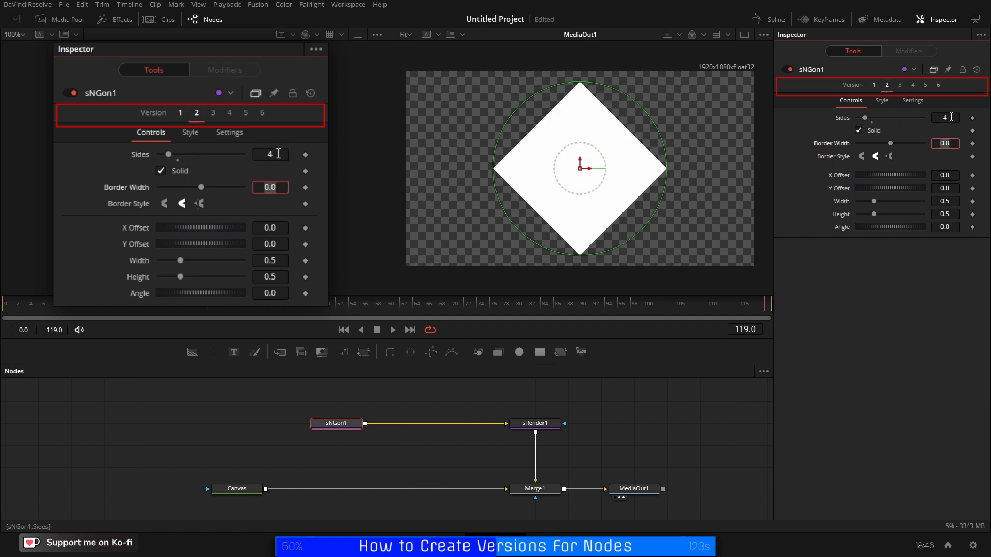
- Create version 3 of sNGon1 with an angle of 45 and version 4 with 3 sides
{"action": "left_click", "coordinate": [214, 113]}
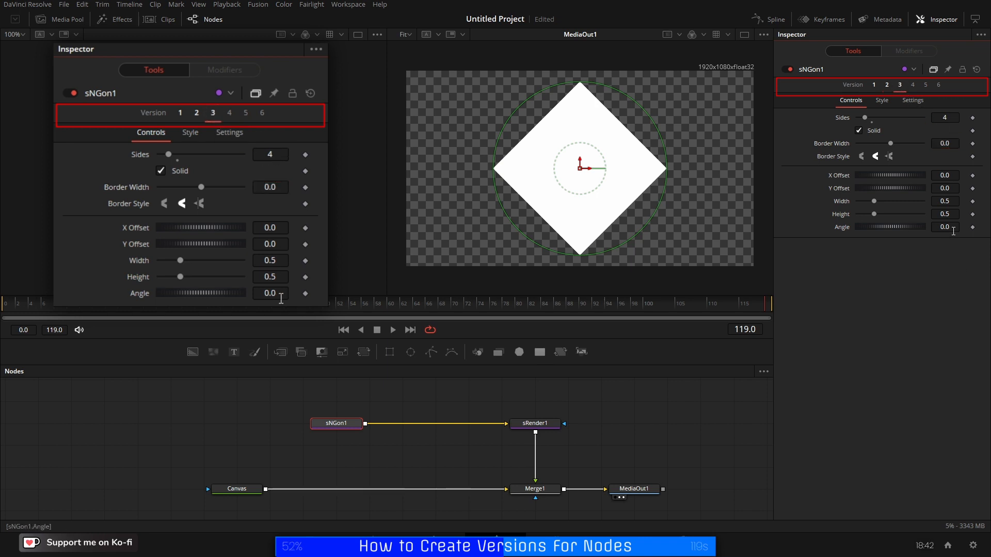
{"action": "left_click", "coordinate": [282, 297]}
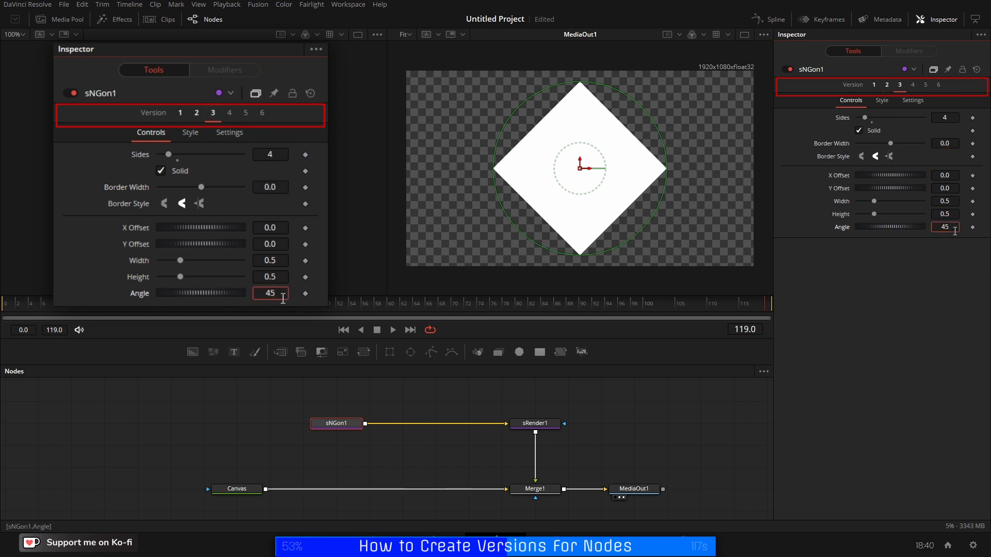
{"action": "key", "text": "Tab"}
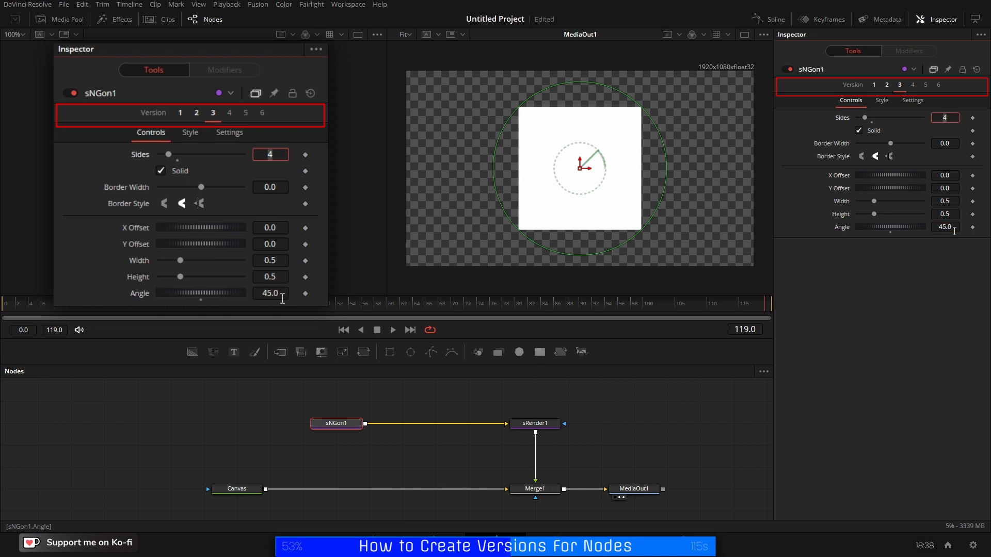
{"action": "left_click", "coordinate": [230, 114]}
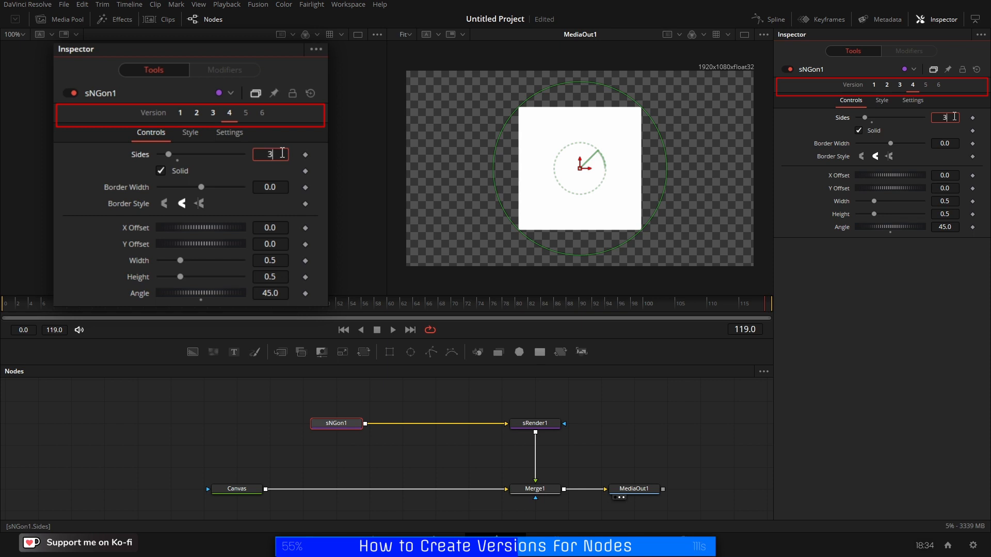
{"action": "key", "text": "Tab"}
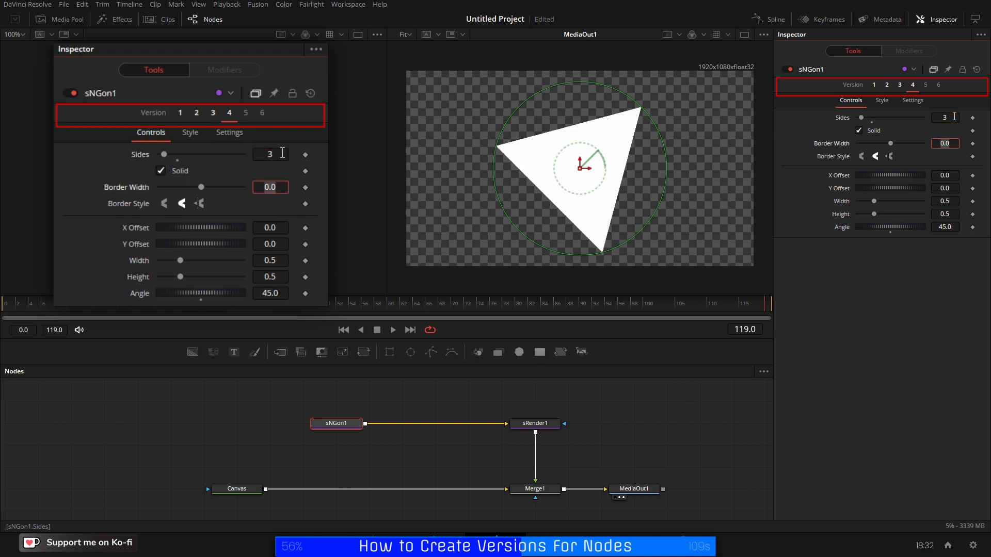
- Create version 5 of sNGon1 with 50 sides
{"action": "left_click", "coordinate": [246, 114]}
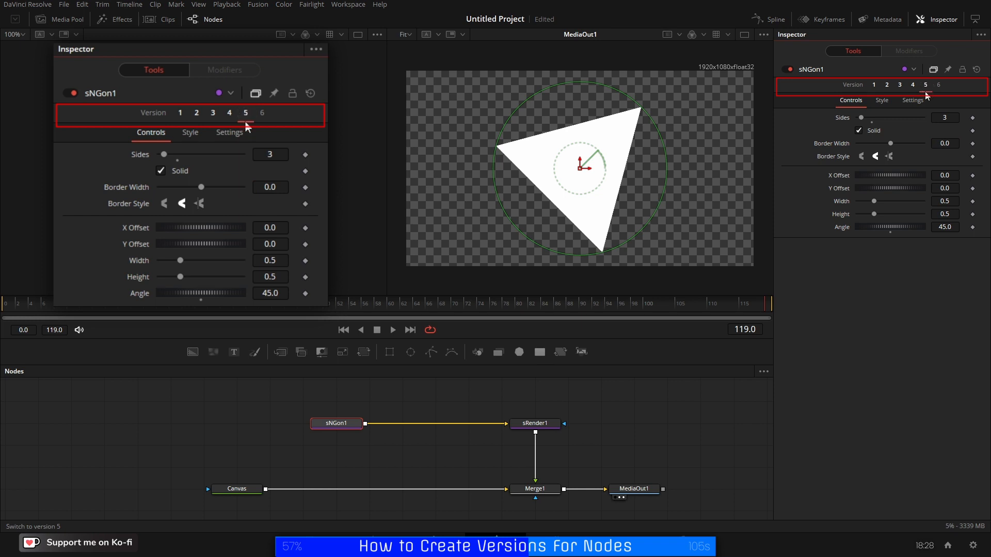
{"action": "left_click", "coordinate": [285, 153]}
{"action": "type", "text": "5"}
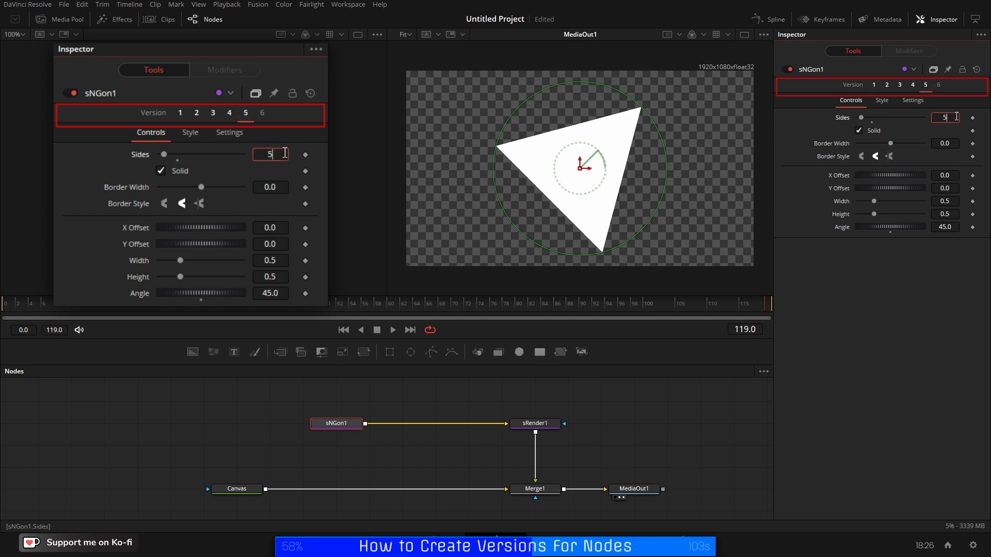
{"action": "type", "text": "0"}
{"action": "key", "text": "Tab"}
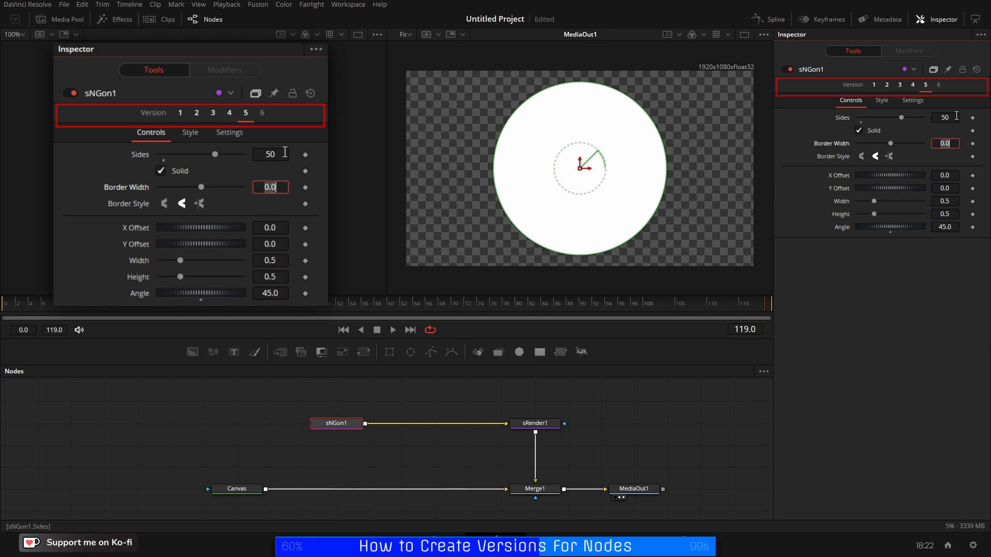
- Create version 6 of sNGon1 in black with red, green and blue at 0, and shrink it to about 0.07 in width and height
{"action": "left_click", "coordinate": [263, 114]}
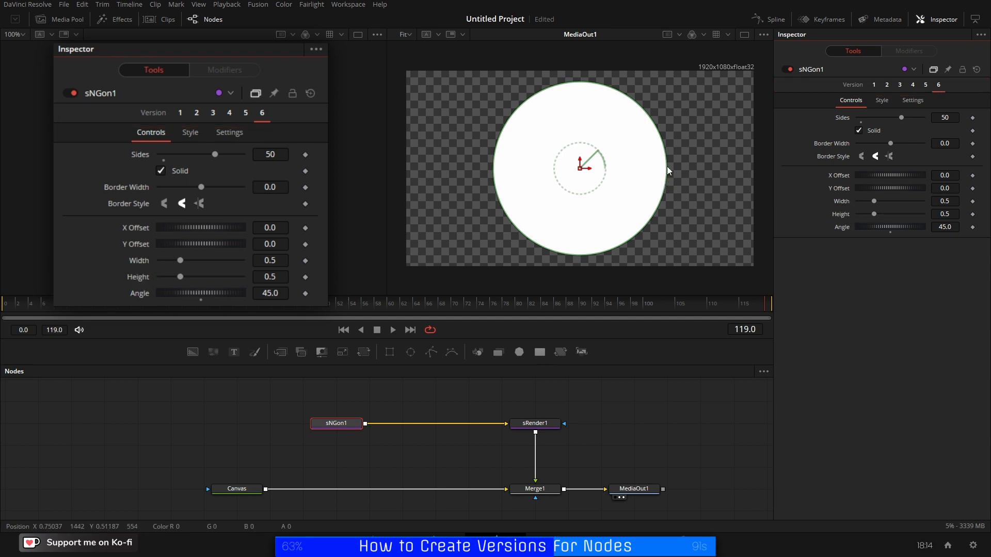
{"action": "left_click", "coordinate": [884, 104]}
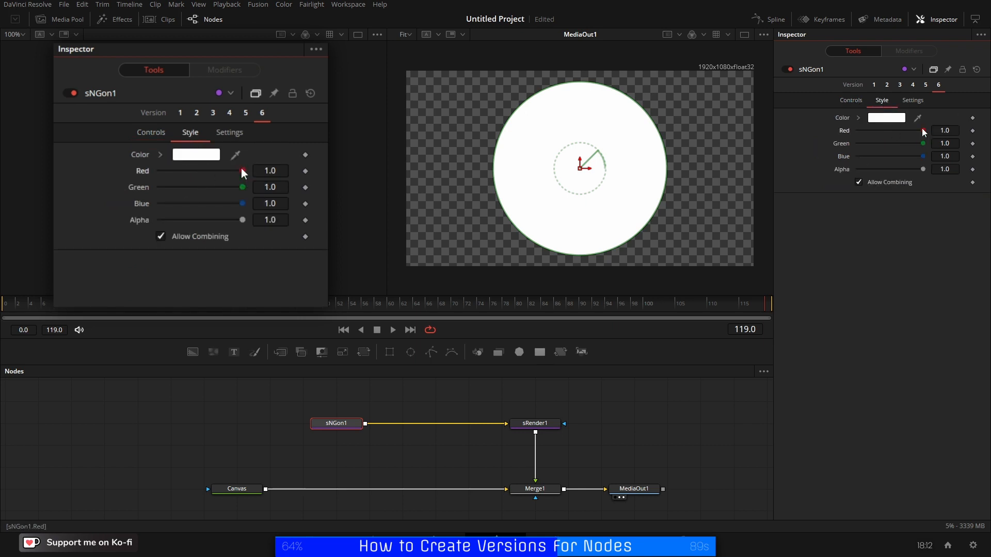
{"action": "left_click_drag", "start_coordinate": [922, 131], "coordinate": [854, 144]}
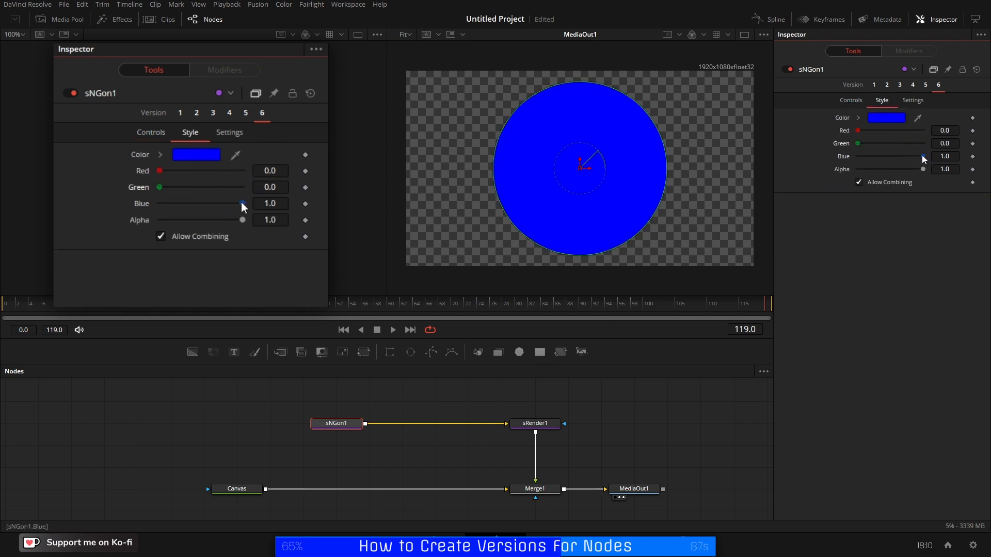
{"action": "left_click_drag", "start_coordinate": [923, 157], "coordinate": [855, 156]}
{"action": "left_click", "coordinate": [856, 103]}
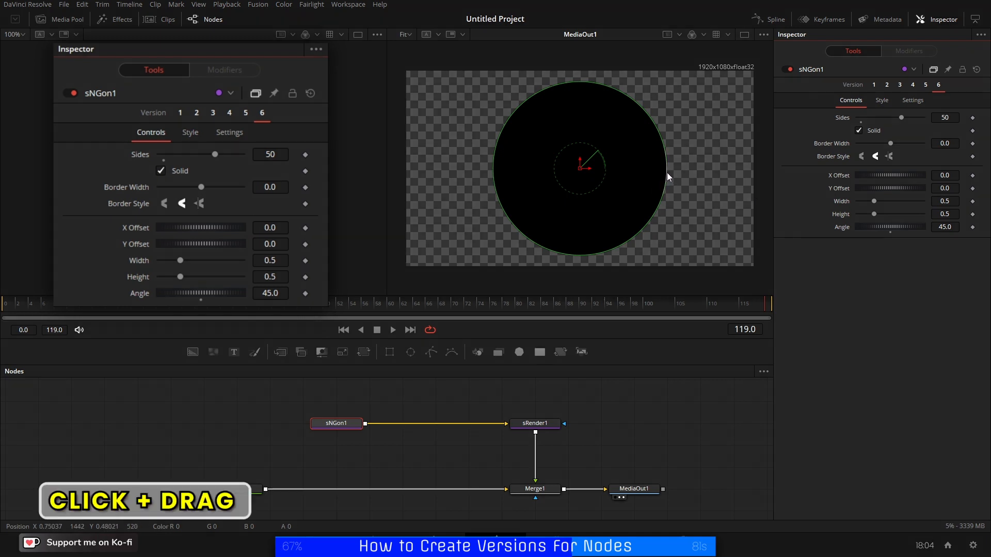
{"action": "left_click_drag", "start_coordinate": [666, 172], "coordinate": [591, 174]}
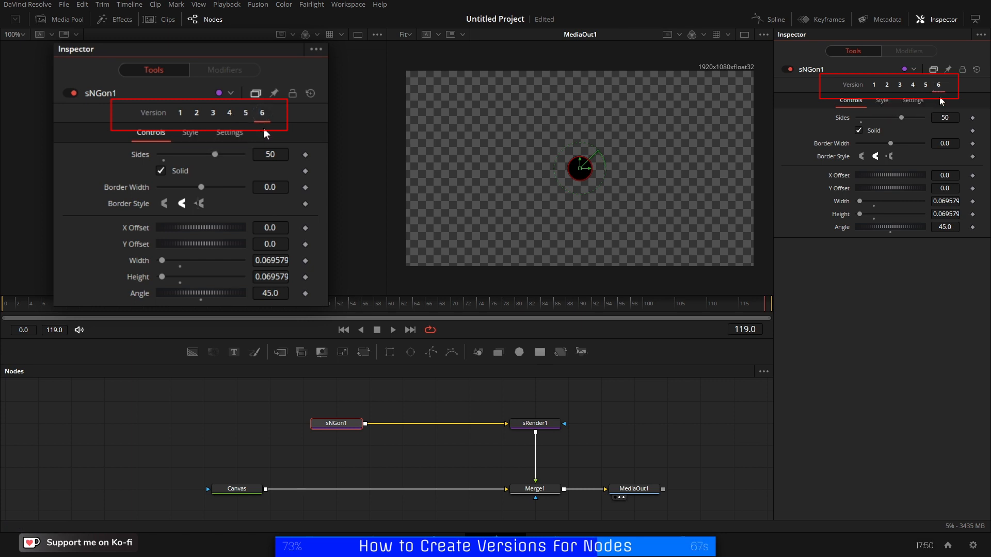
- Switch through versions 1 to 6 of sNGon1 to compare the shapes and return to version 1
{"action": "left_click", "coordinate": [874, 85]}
{"action": "left_click", "coordinate": [887, 85]}
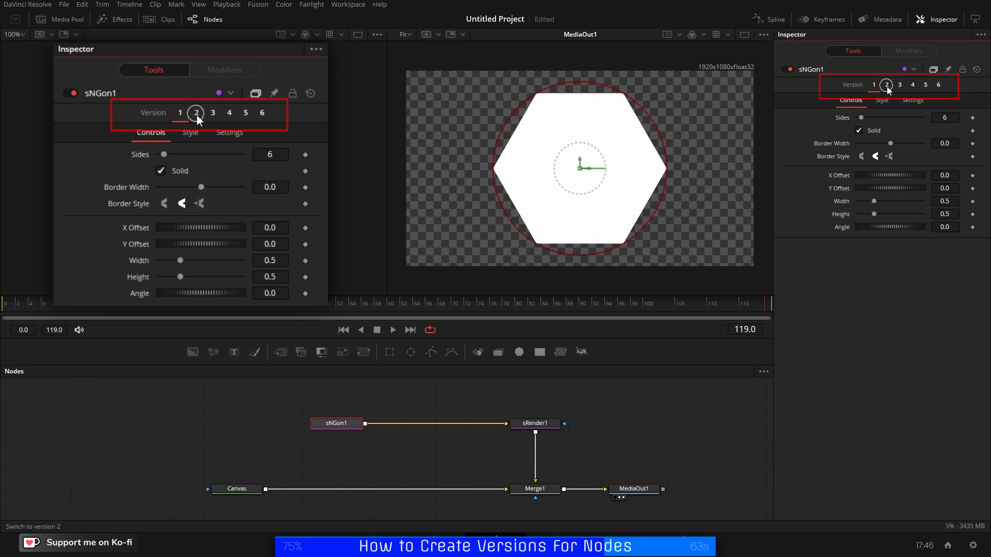
{"action": "left_click", "coordinate": [900, 85]}
{"action": "left_click", "coordinate": [913, 85]}
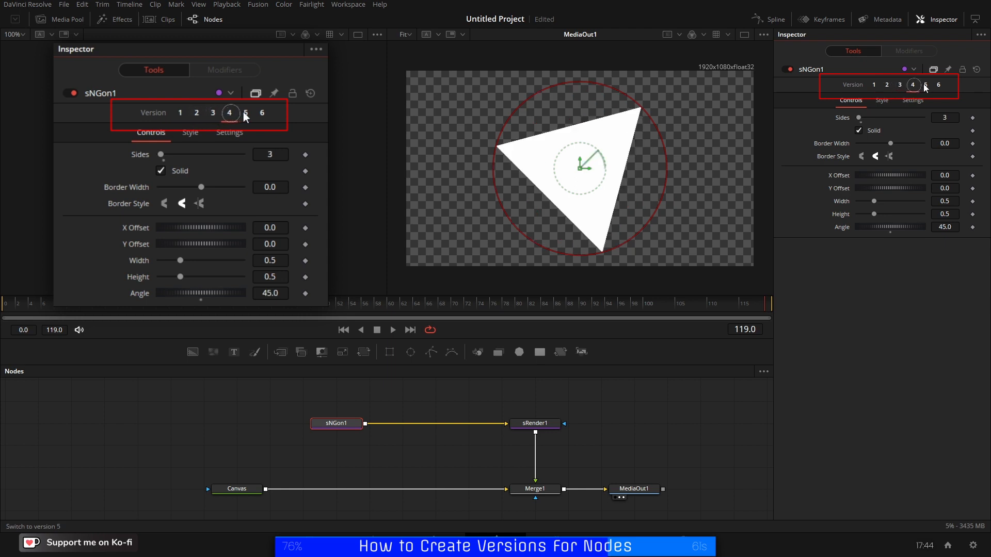
{"action": "left_click", "coordinate": [925, 85]}
{"action": "left_click", "coordinate": [938, 85]}
{"action": "left_click", "coordinate": [874, 85]}
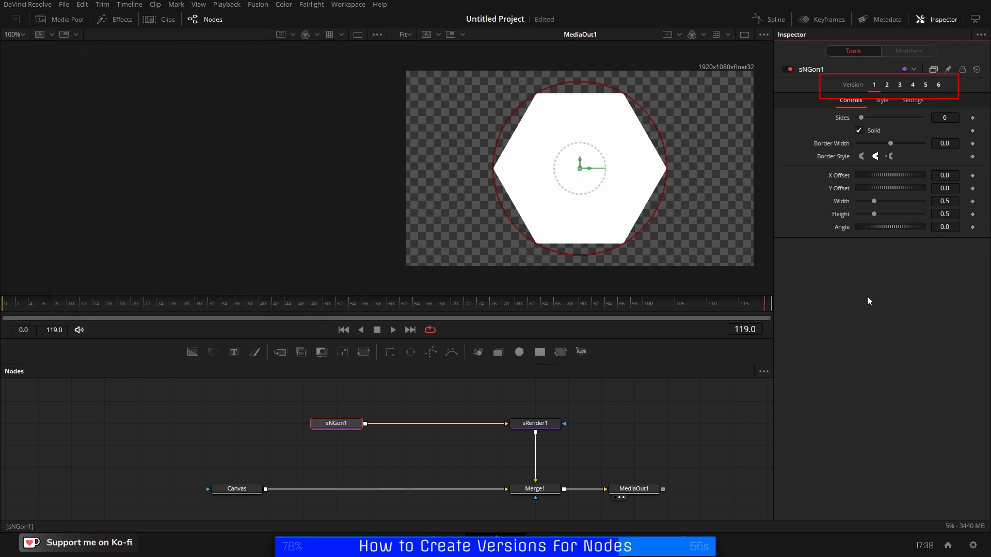
- Save the settings of the sNGon1, sRender1, Canvas and Merge1 nodes as a setting file in the Comp Backup folder on the Desktop
{"action": "left_click", "coordinate": [175, 419]}
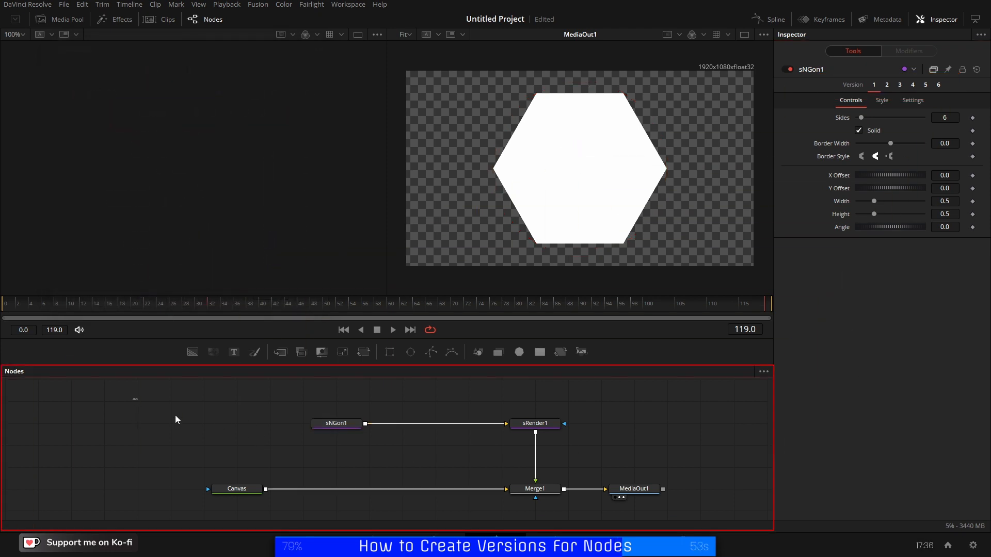
{"action": "left_click_drag", "start_coordinate": [133, 399], "coordinate": [583, 515]}
{"action": "right_click", "coordinate": [550, 496]}
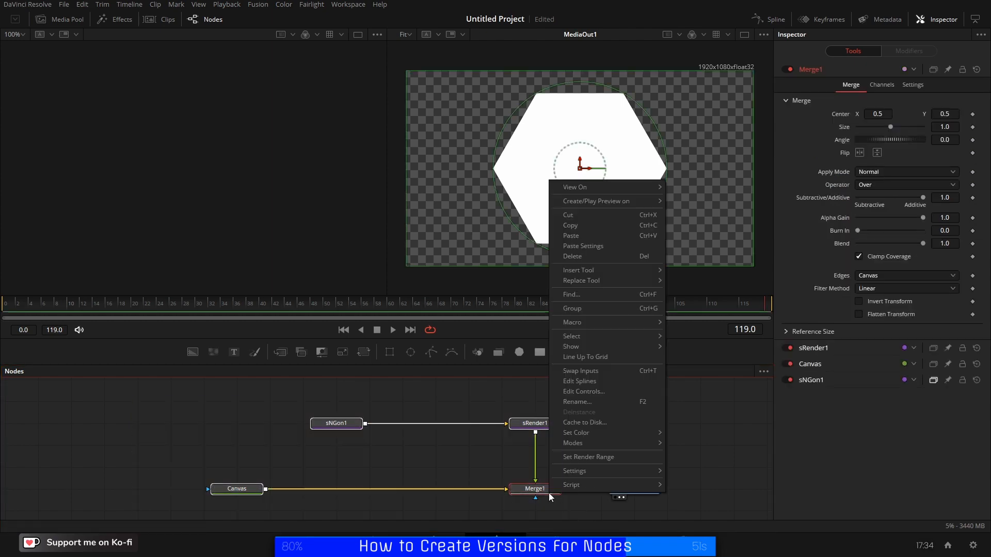
{"action": "mouse_move", "coordinate": [604, 473]}
{"action": "left_click", "coordinate": [700, 472]}
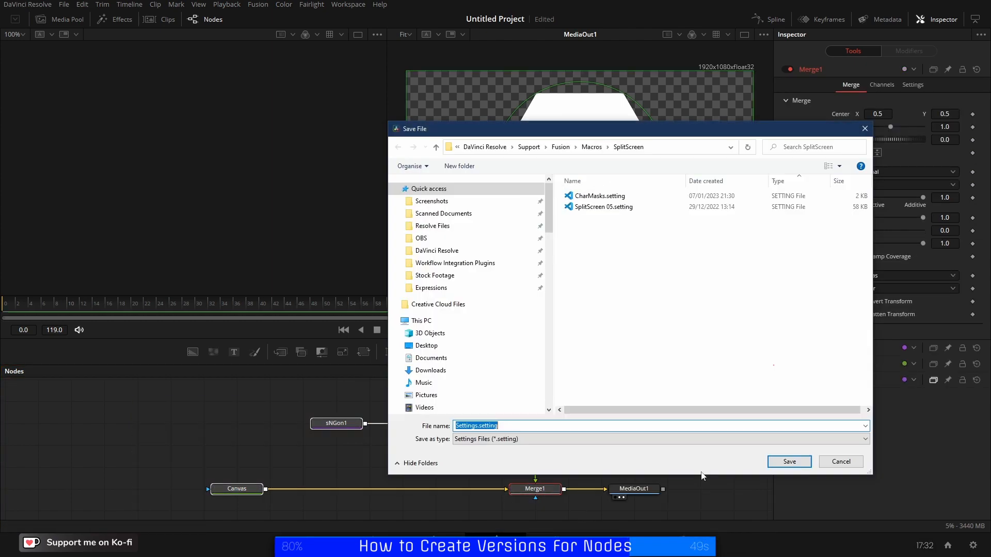
{"action": "left_click", "coordinate": [424, 346]}
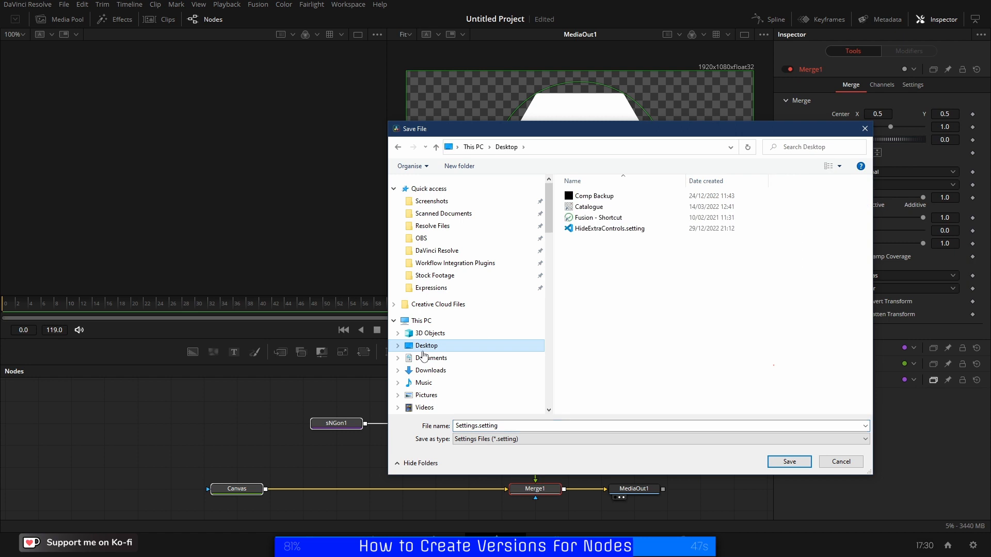
{"action": "double_click", "coordinate": [593, 196]}
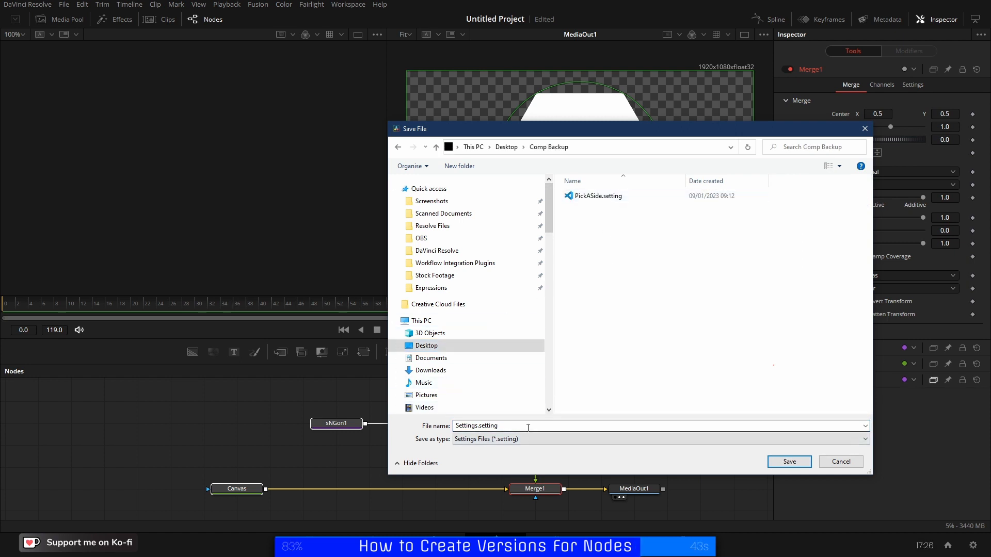
{"action": "key", "text": "Return"}
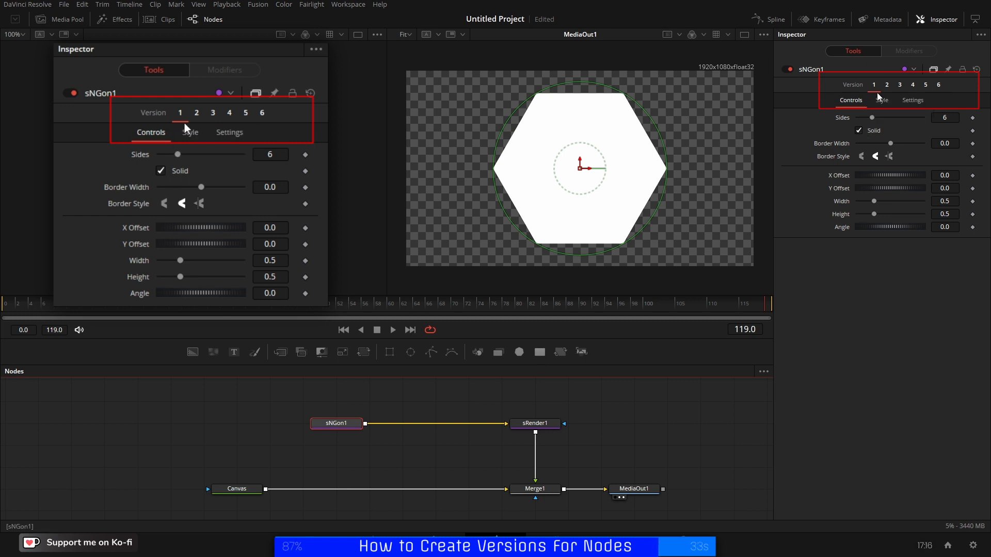
- Clear versions 6, 5 and 4 of the sNGon1 node while keeping version 1 active
{"action": "right_click", "coordinate": [263, 110]}
{"action": "left_click", "coordinate": [285, 125]}
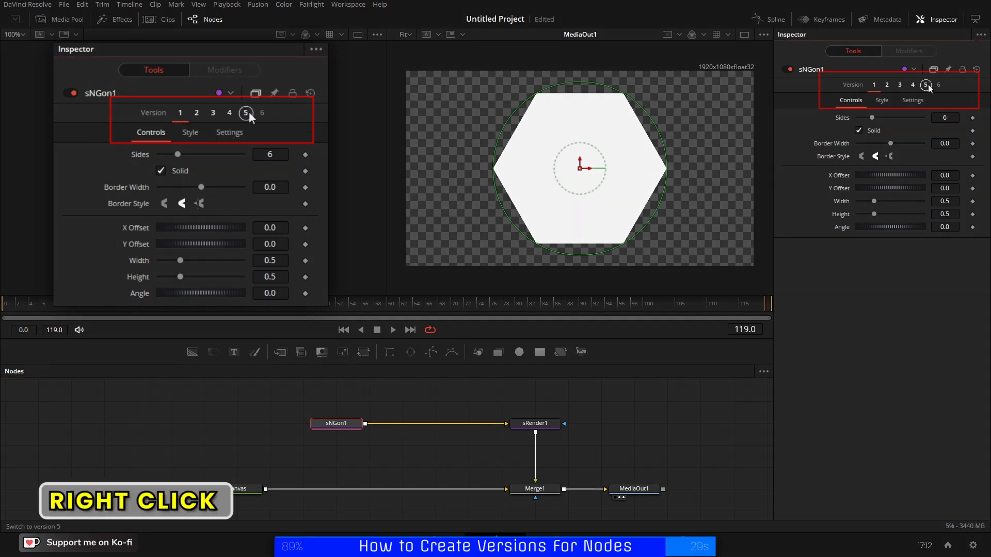
{"action": "right_click", "coordinate": [246, 112]}
{"action": "left_click", "coordinate": [265, 122]}
{"action": "right_click", "coordinate": [229, 112]}
{"action": "left_click", "coordinate": [267, 121]}
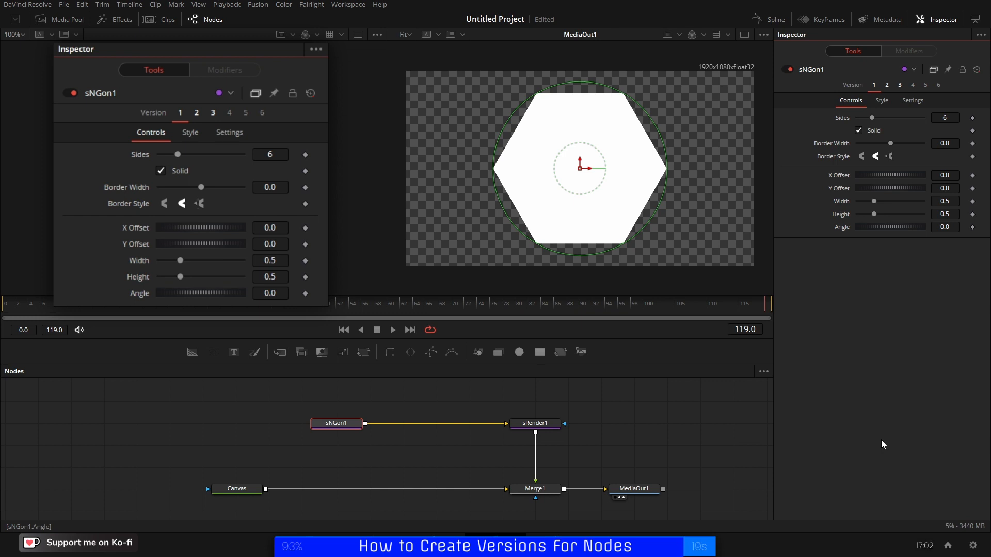
{"action": "left_click_drag", "start_coordinate": [183, 411], "coordinate": [561, 501]}
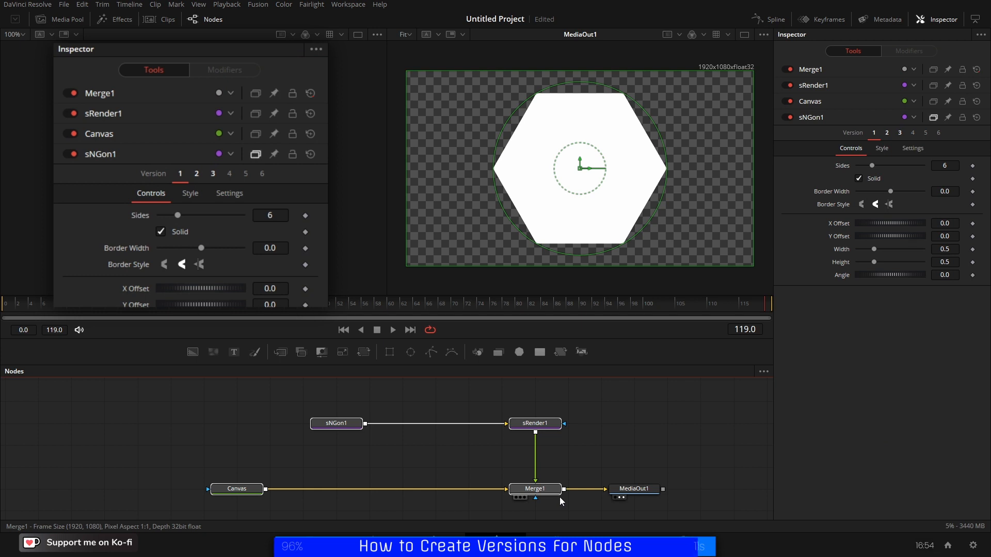
{"action": "left_click", "coordinate": [343, 426]}
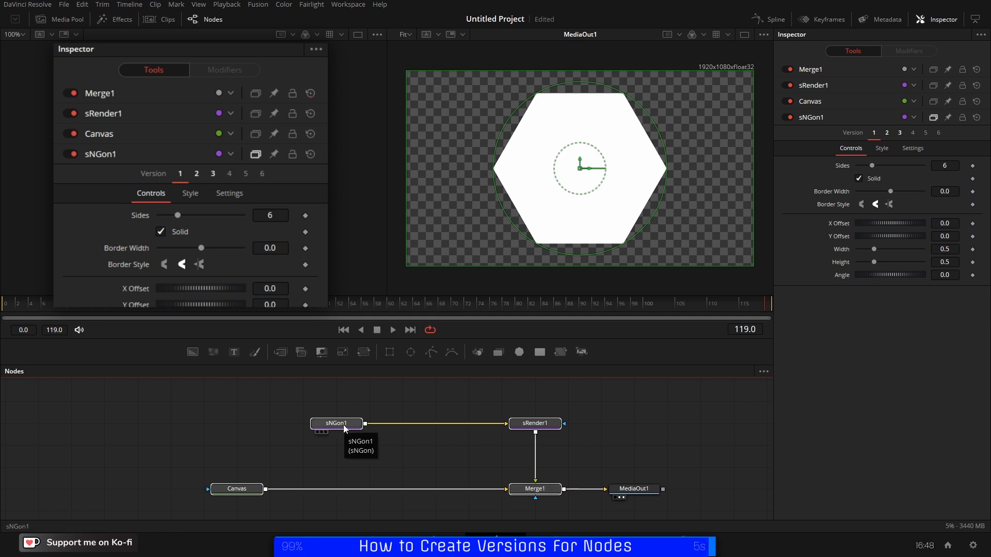
{"action": "left_click", "coordinate": [410, 455]}
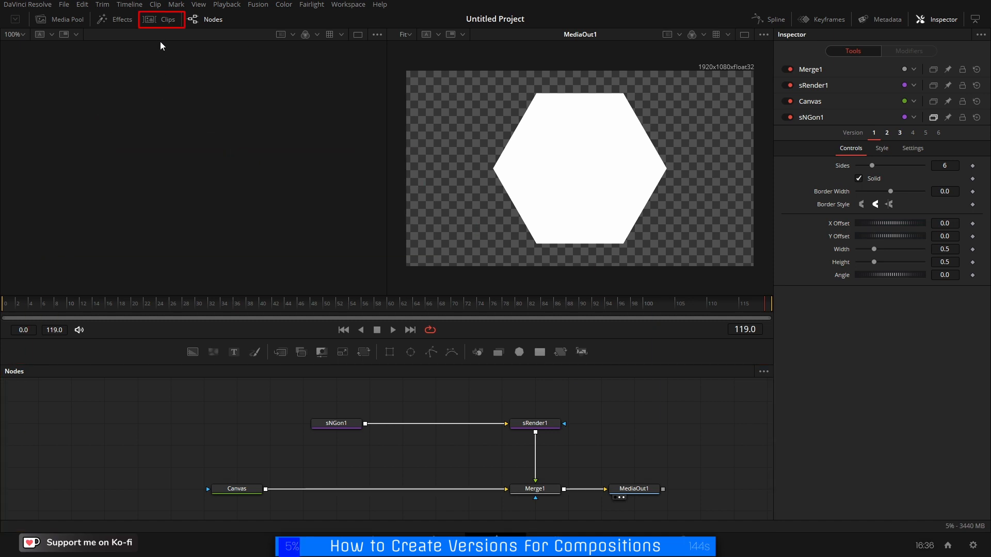
- Show the clips strip and rename the clip's Composition 1 as Version V1.0.0
{"action": "left_click", "coordinate": [162, 22]}
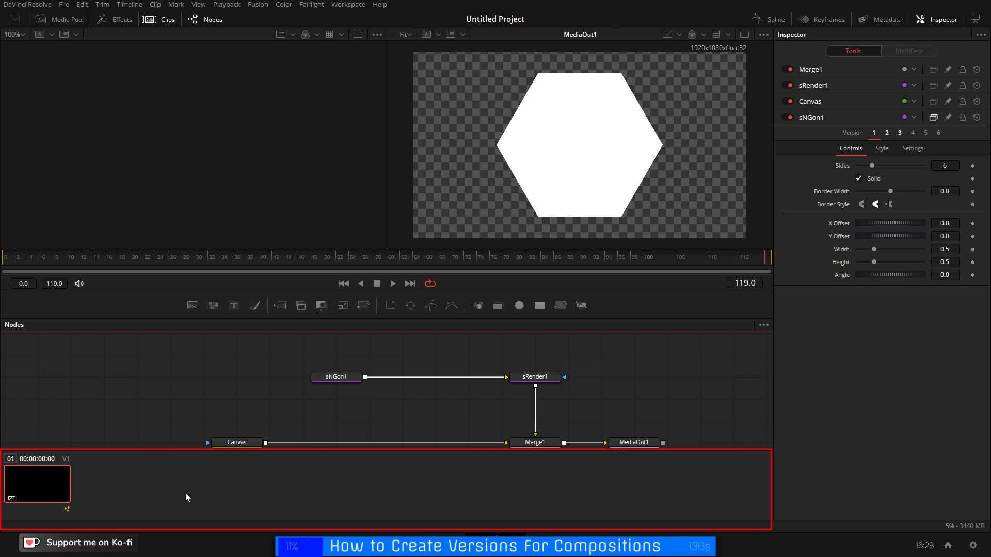
{"action": "right_click", "coordinate": [41, 484]}
{"action": "mouse_move", "coordinate": [53, 503]}
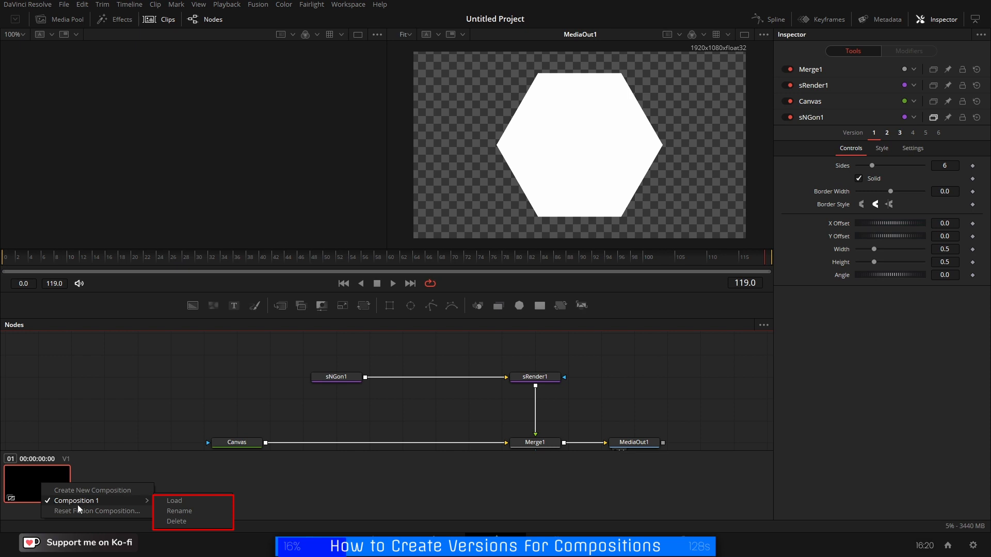
{"action": "left_click", "coordinate": [176, 511]}
{"action": "type", "text": "Version V1.0.0"}
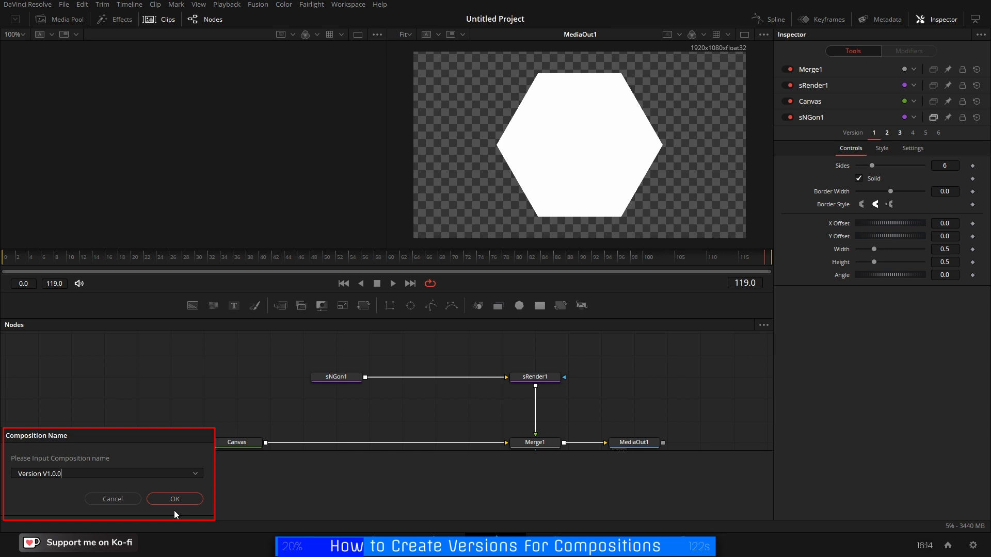
{"action": "left_click", "coordinate": [174, 499]}
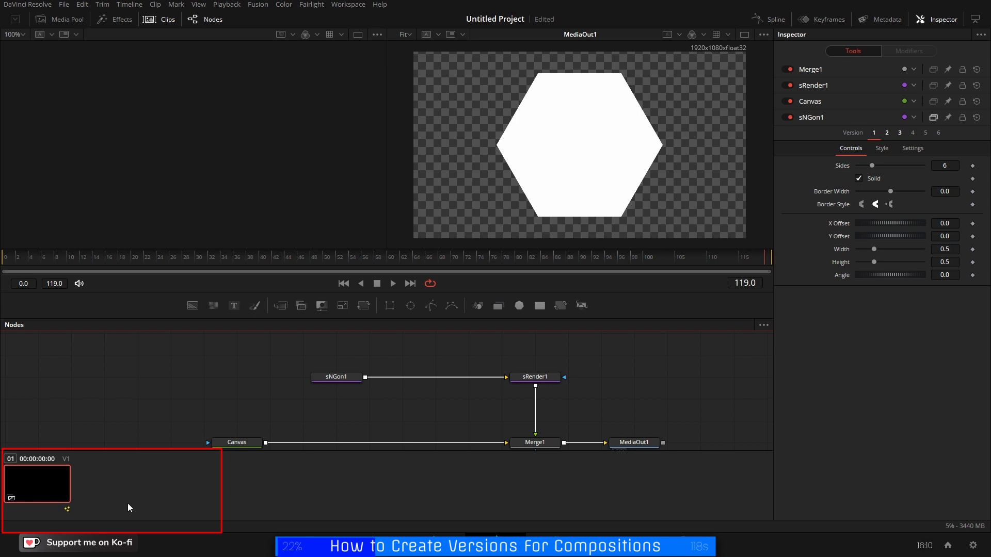
- Create a new composition for the clip and check its entry and options in the clip's composition list
{"action": "right_click", "coordinate": [34, 485]}
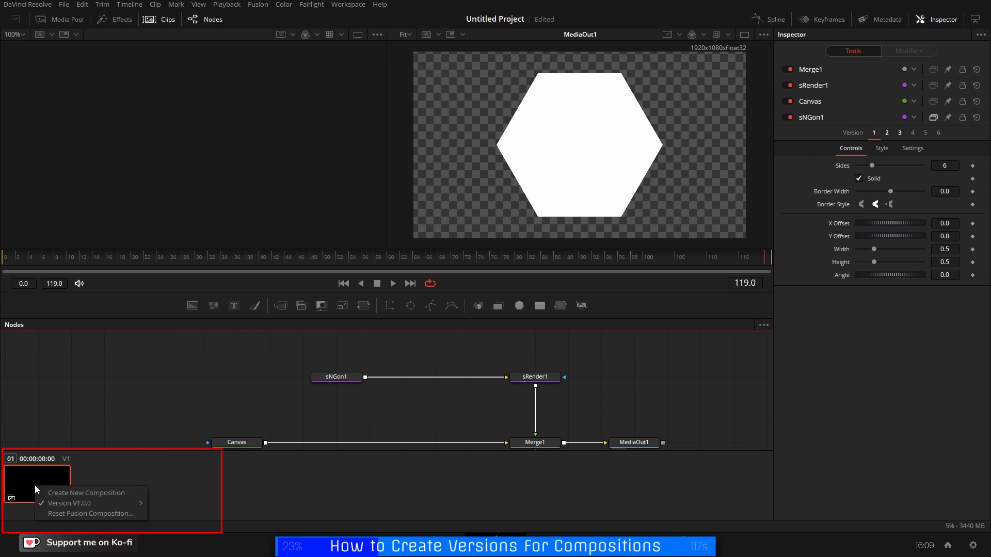
{"action": "left_click", "coordinate": [80, 494]}
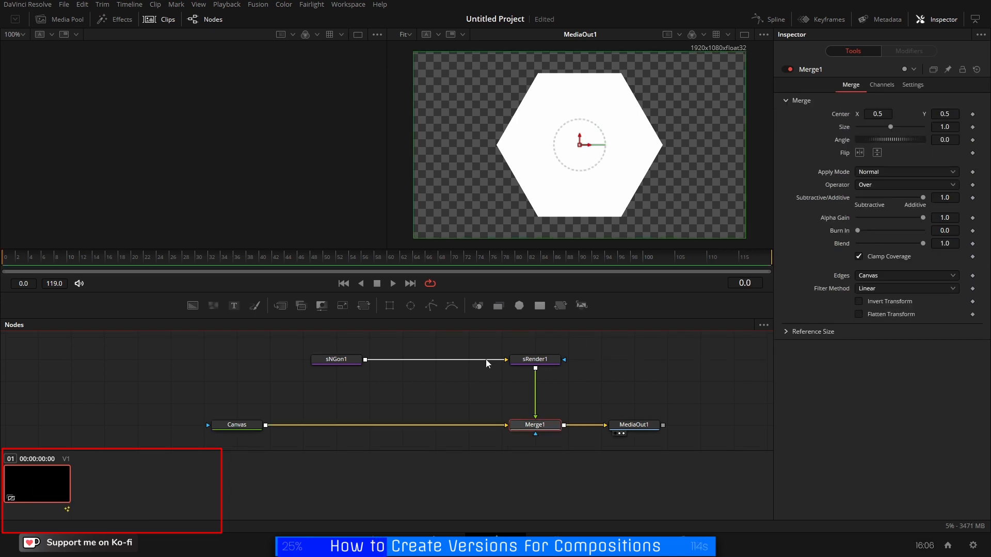
{"action": "right_click", "coordinate": [42, 479]}
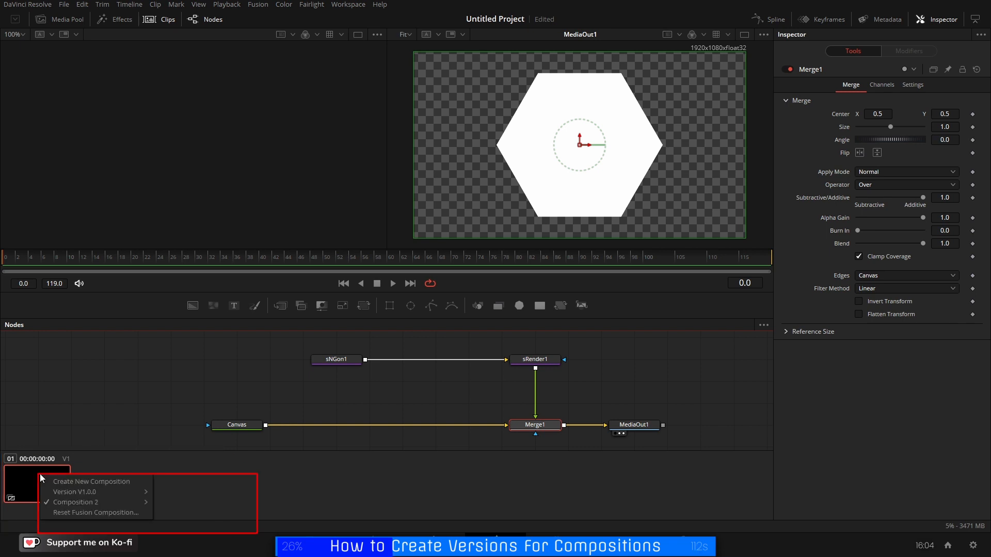
{"action": "mouse_move", "coordinate": [76, 494]}
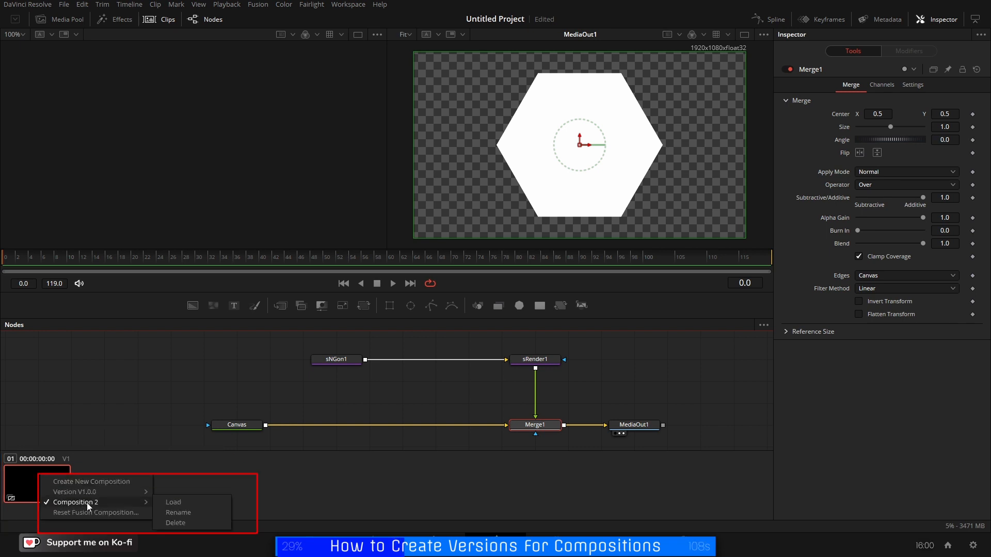
{"action": "left_click", "coordinate": [115, 393]}
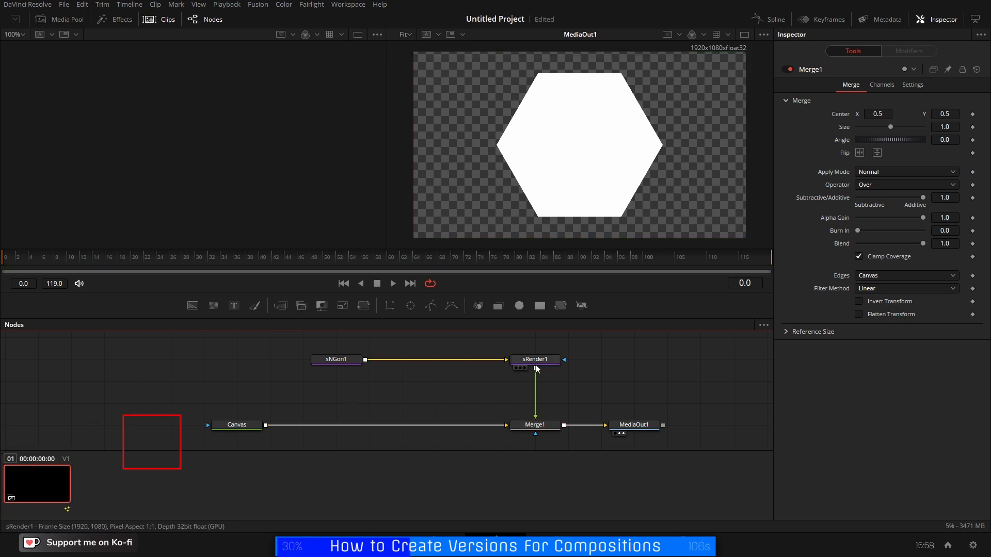
- Add a second sNGon node with its own sRender node and merge it over the Canvas ahead of Merge1
{"action": "left_click_drag", "start_coordinate": [520, 305], "coordinate": [331, 392]}
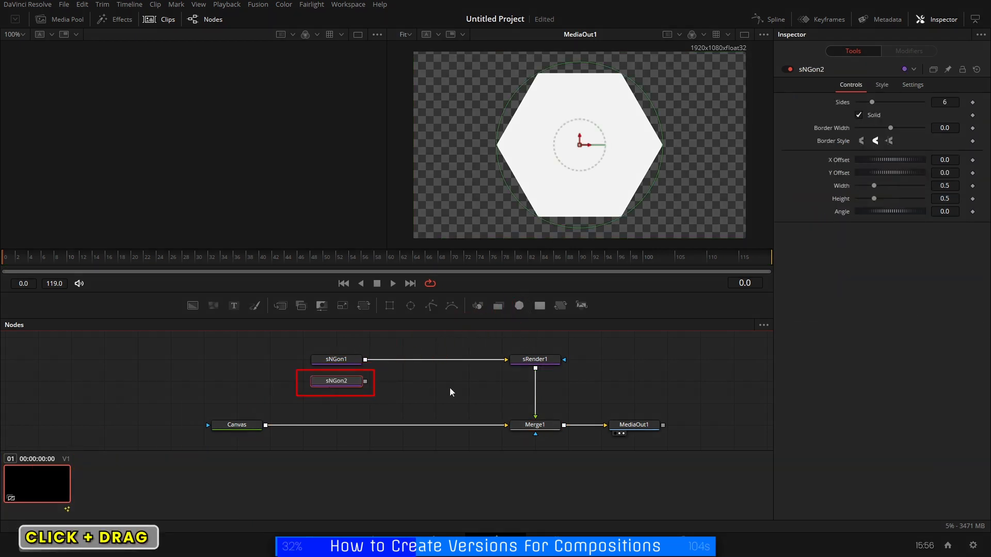
{"action": "left_click_drag", "start_coordinate": [582, 310], "coordinate": [469, 382]}
{"action": "left_click_drag", "start_coordinate": [367, 385], "coordinate": [265, 426]}
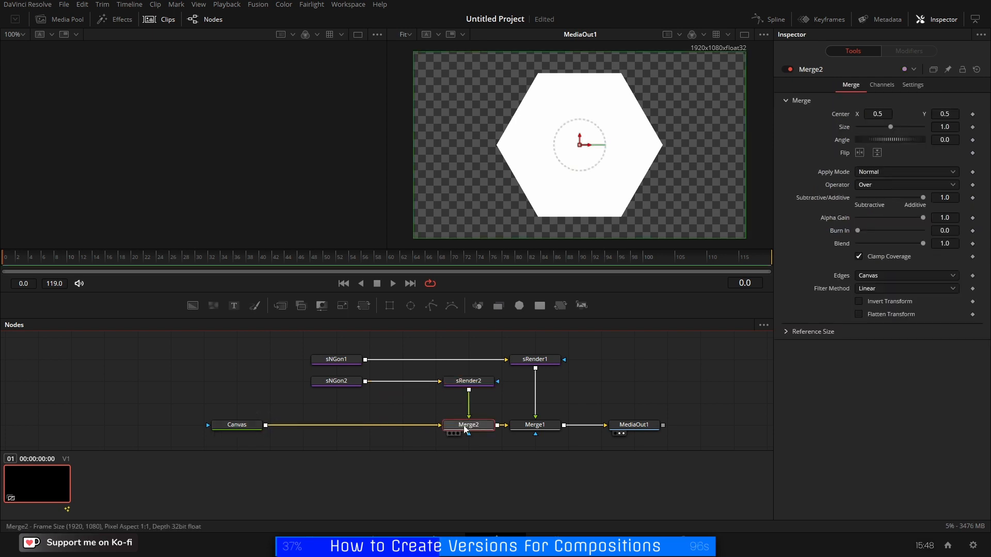
- Turn sNGon2 into a black outline by disabling Solid and setting its border width to 0.009
{"action": "left_click", "coordinate": [342, 384]}
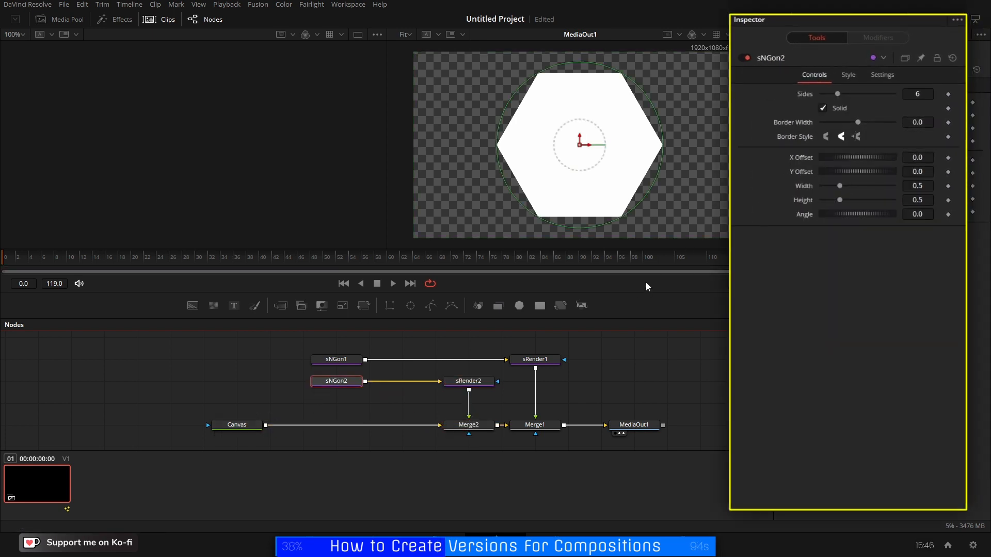
{"action": "left_click", "coordinate": [825, 108]}
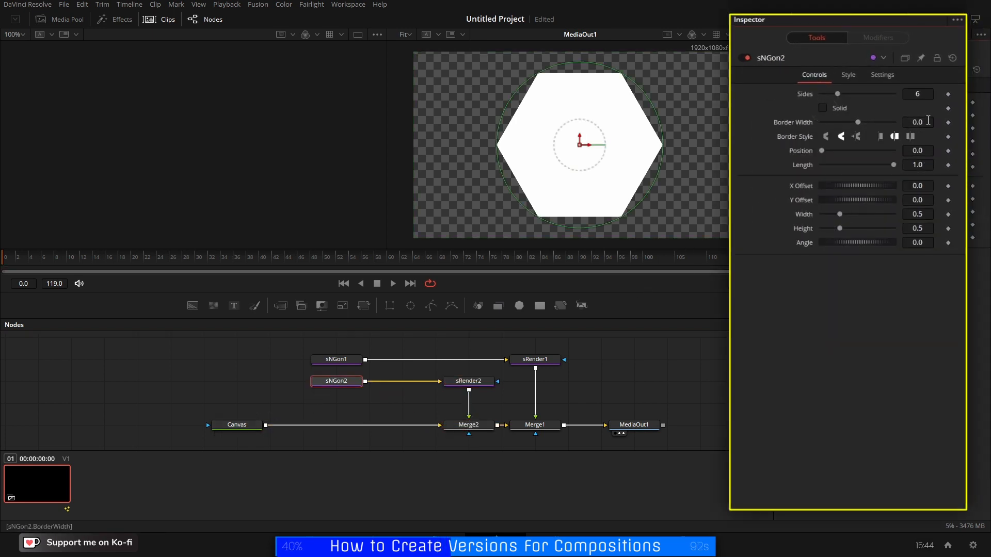
{"action": "left_click", "coordinate": [928, 121]}
{"action": "type", "text": ".009"}
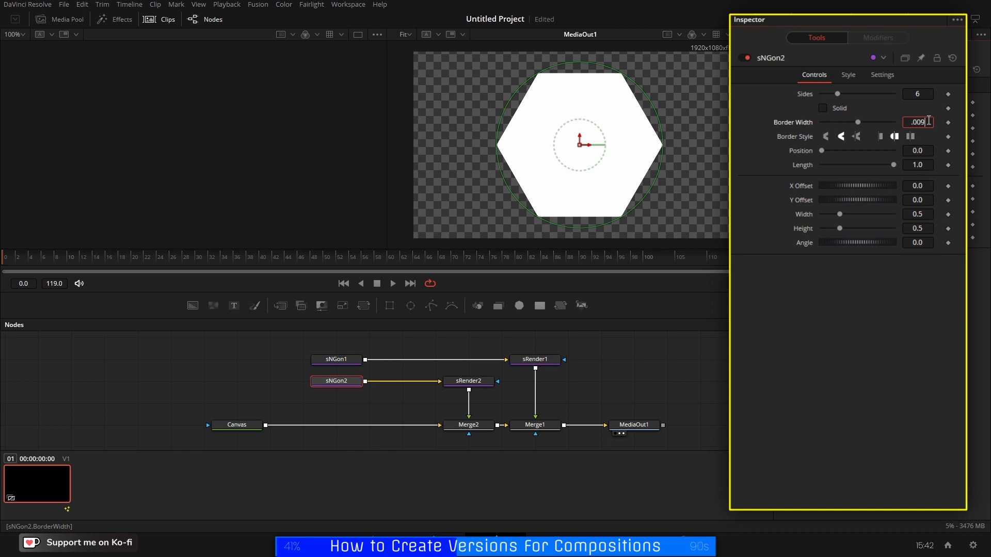
{"action": "key", "text": "Tab"}
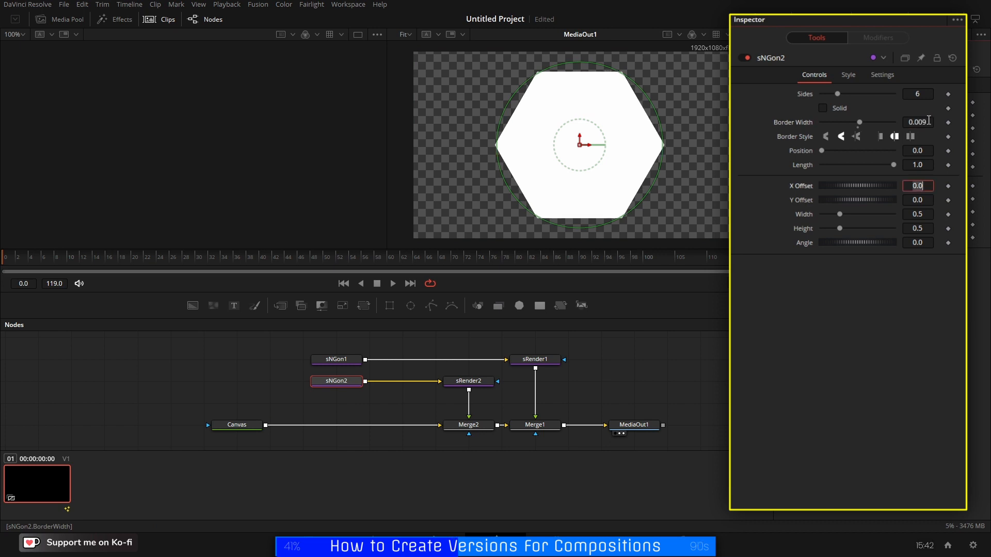
{"action": "left_click", "coordinate": [848, 75]}
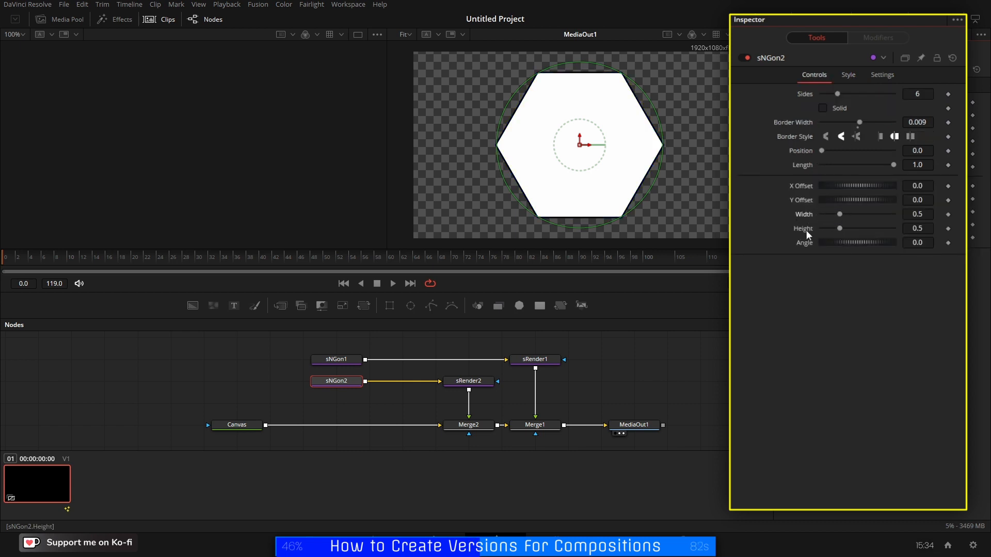
- Link sNGon2's height to its width with an expression and enlarge the width to about 0.567
{"action": "right_click", "coordinate": [803, 228]}
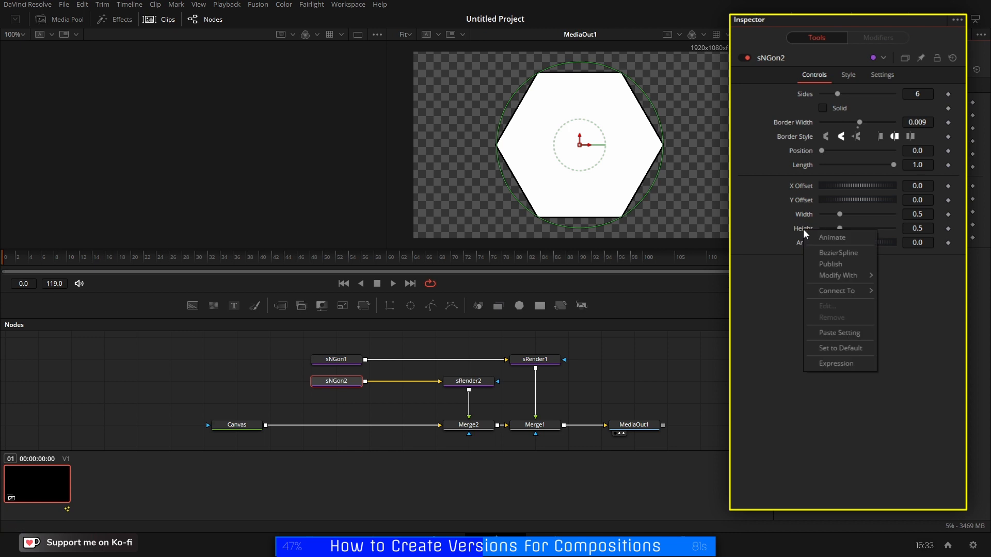
{"action": "left_click", "coordinate": [822, 364]}
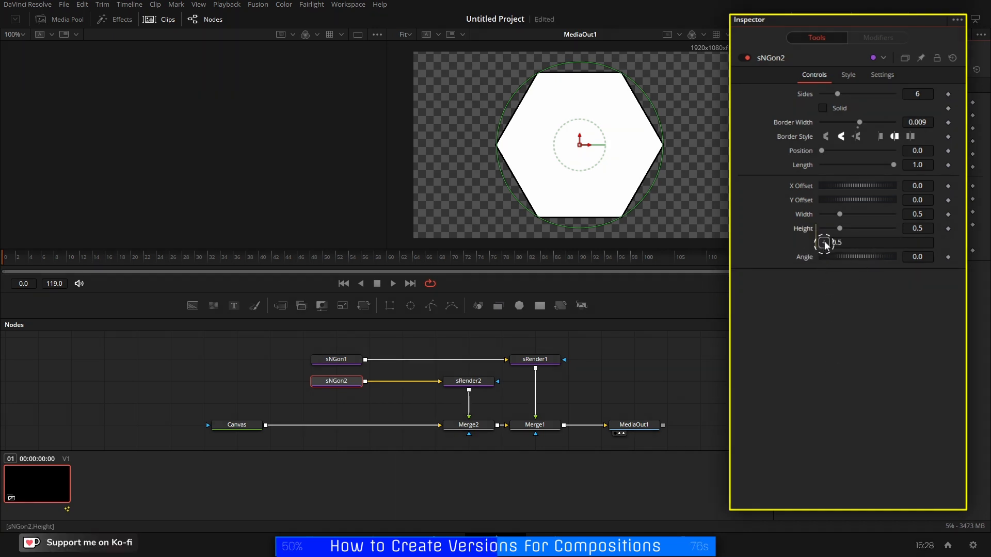
{"action": "left_click_drag", "start_coordinate": [824, 242], "coordinate": [804, 214]}
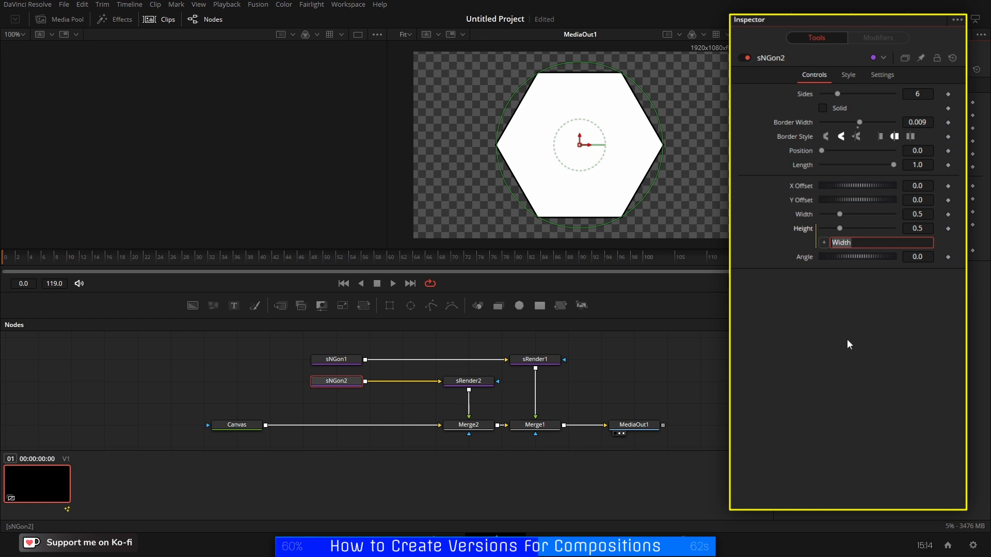
{"action": "left_click", "coordinate": [838, 229]}
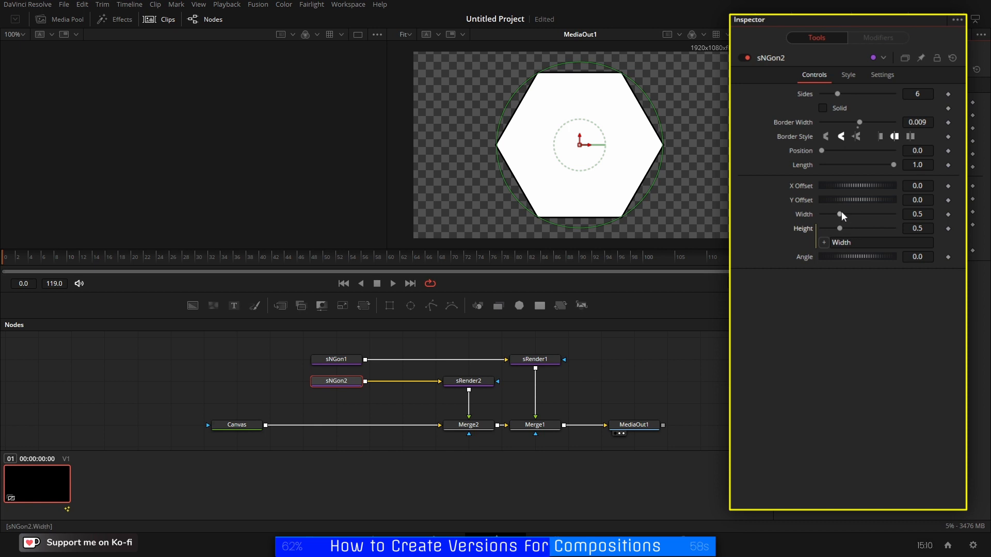
{"action": "left_click_drag", "start_coordinate": [840, 215], "coordinate": [844, 215]}
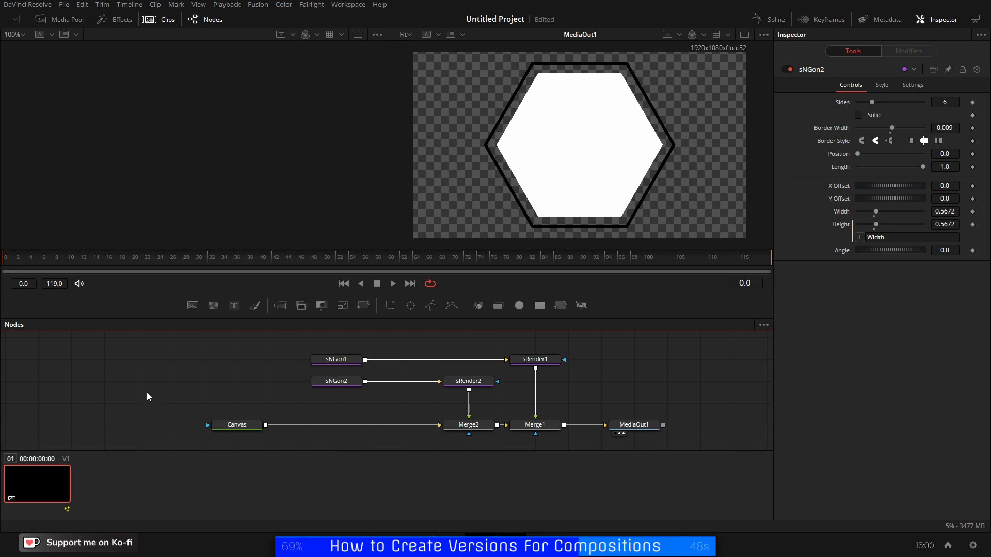
- Rename the clip's Composition 2 as Version V1.0.1
{"action": "right_click", "coordinate": [33, 485]}
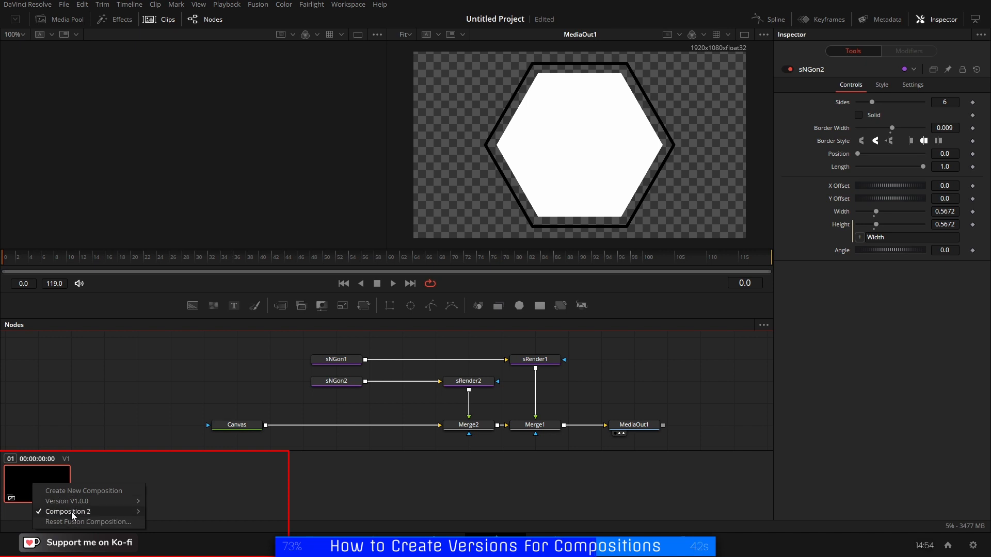
{"action": "mouse_move", "coordinate": [71, 512]}
{"action": "left_click", "coordinate": [175, 521]}
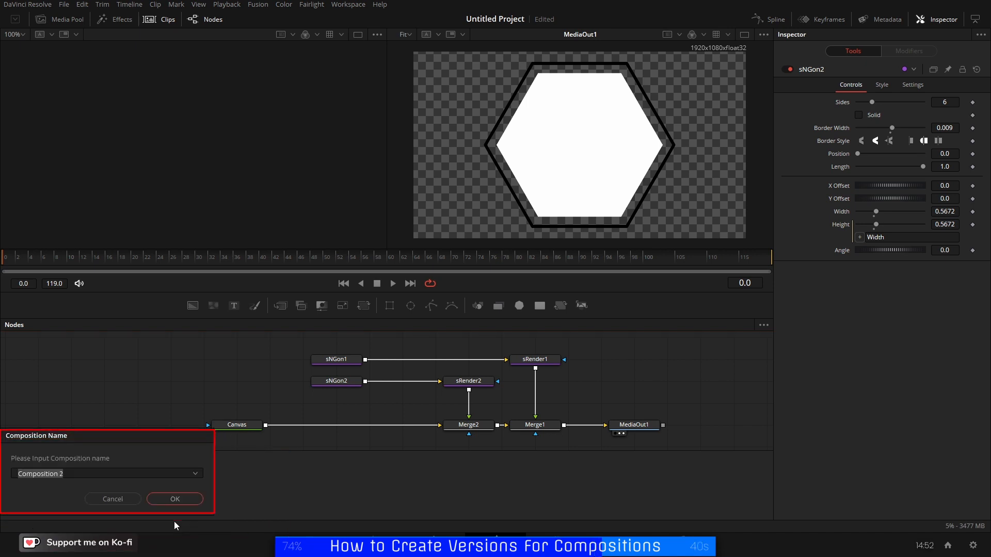
{"action": "type", "text": "Version V1.0."}
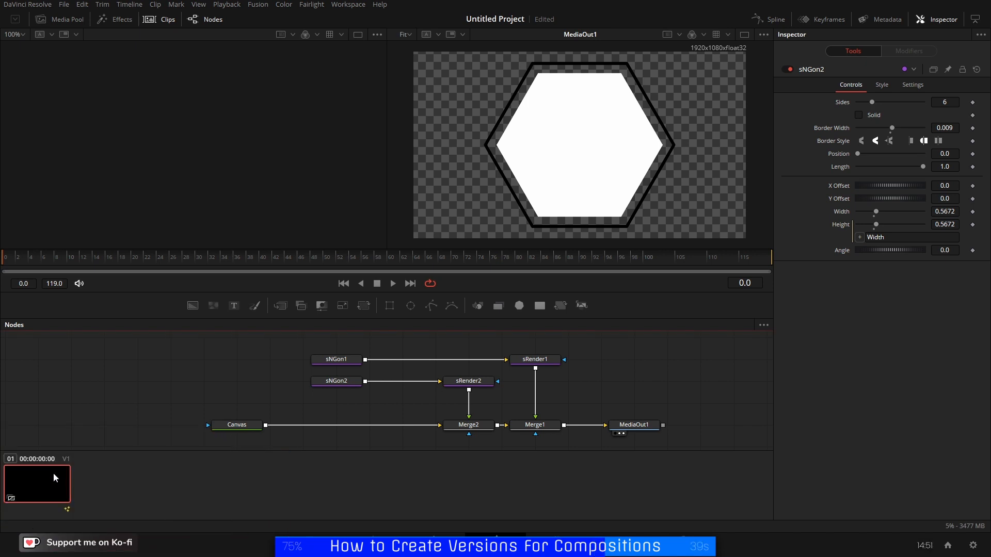
- Load composition Version V1.0.0 for the clip and reopen the clip's list of compositions
{"action": "right_click", "coordinate": [54, 472]}
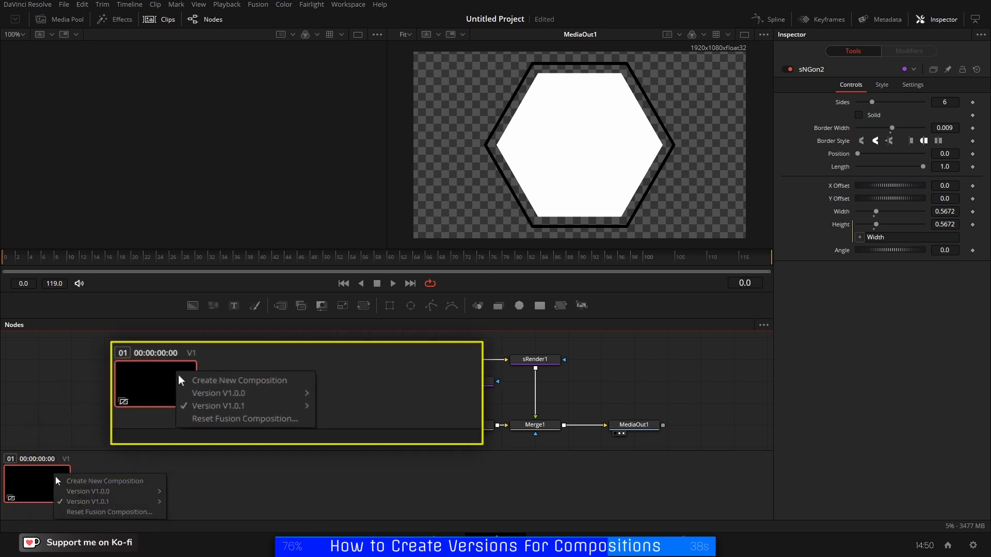
{"action": "mouse_move", "coordinate": [103, 503]}
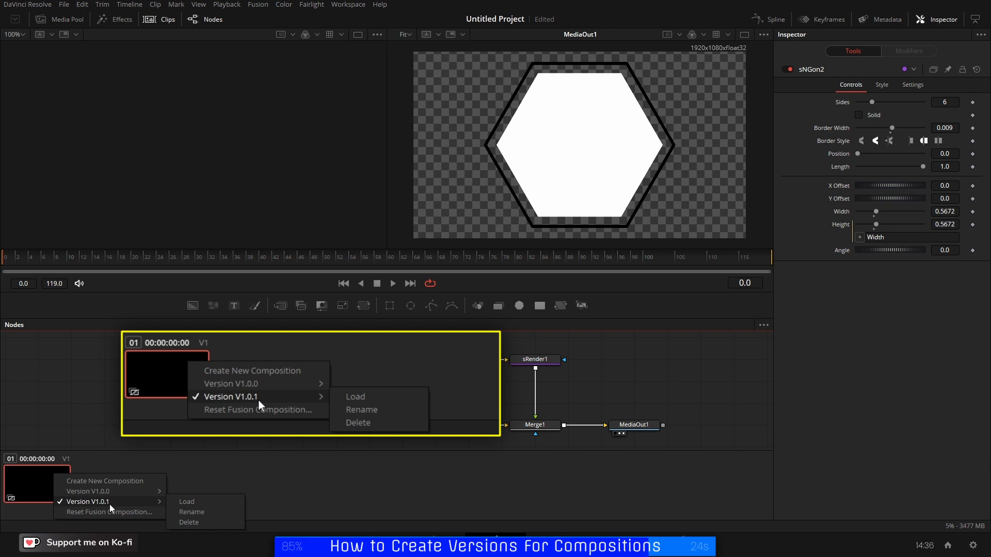
{"action": "mouse_move", "coordinate": [248, 382]}
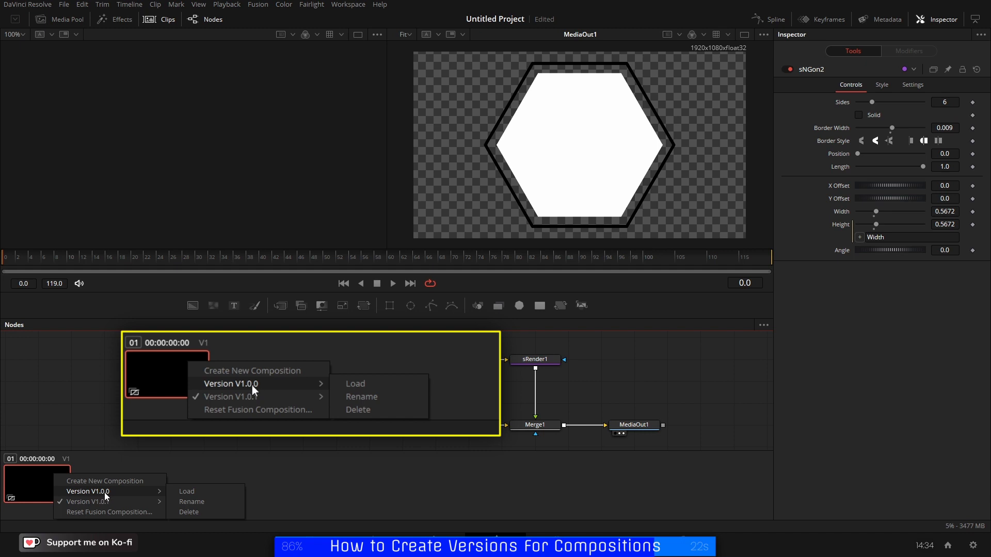
{"action": "left_click", "coordinate": [353, 384]}
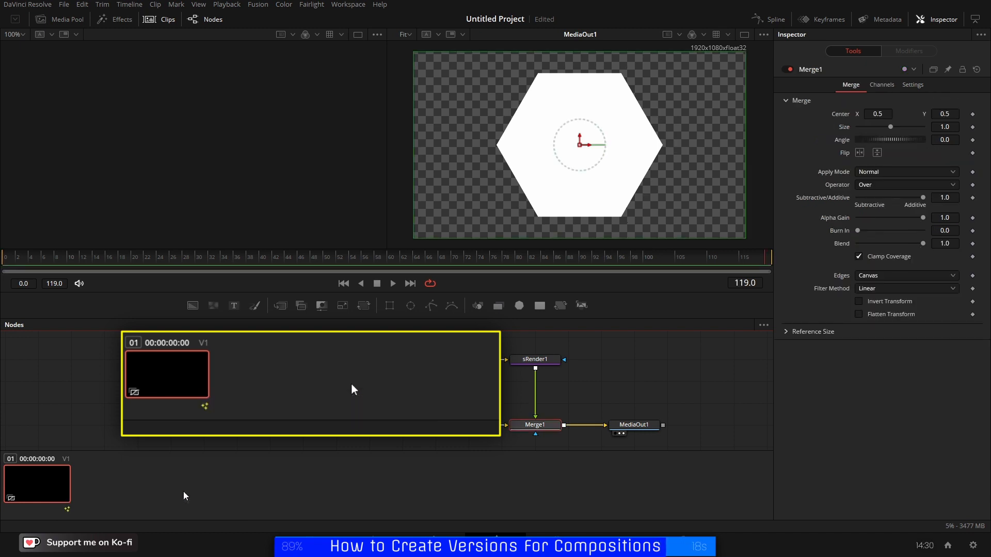
{"action": "right_click", "coordinate": [167, 371]}
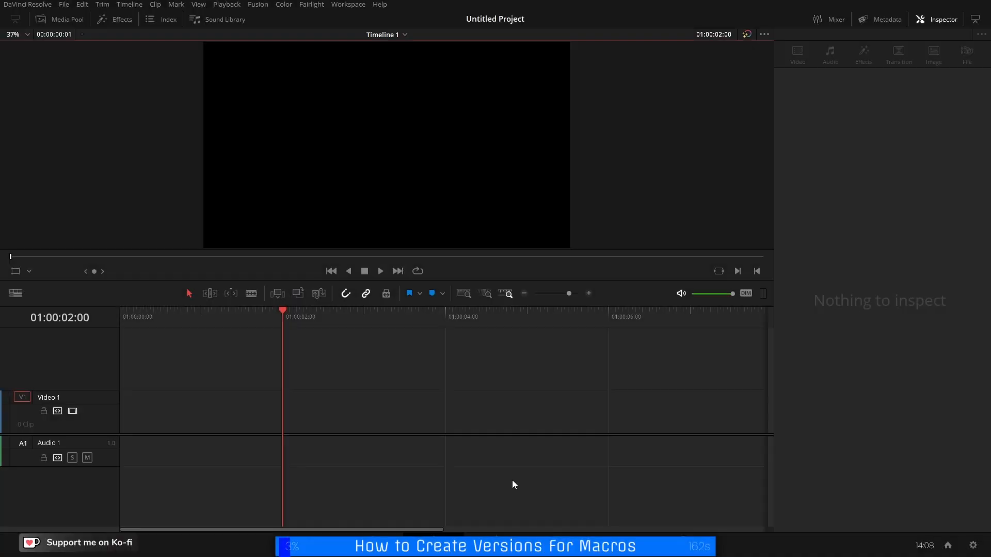
- Place the GTS-Gravity 161 title from the # Titles category at the start of the Video 1 track and select it
{"action": "left_click", "coordinate": [120, 20]}
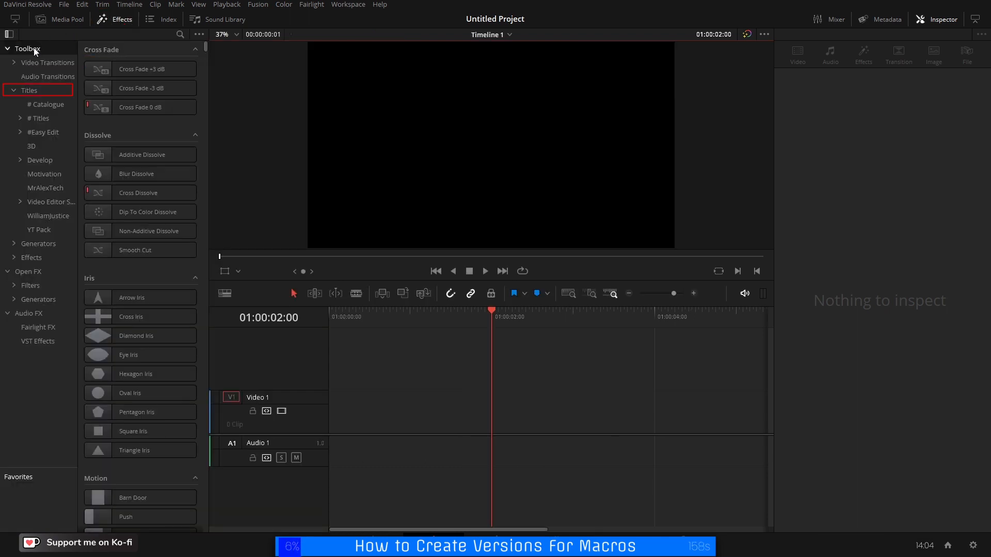
{"action": "left_click", "coordinate": [28, 91]}
{"action": "left_click", "coordinate": [42, 121]}
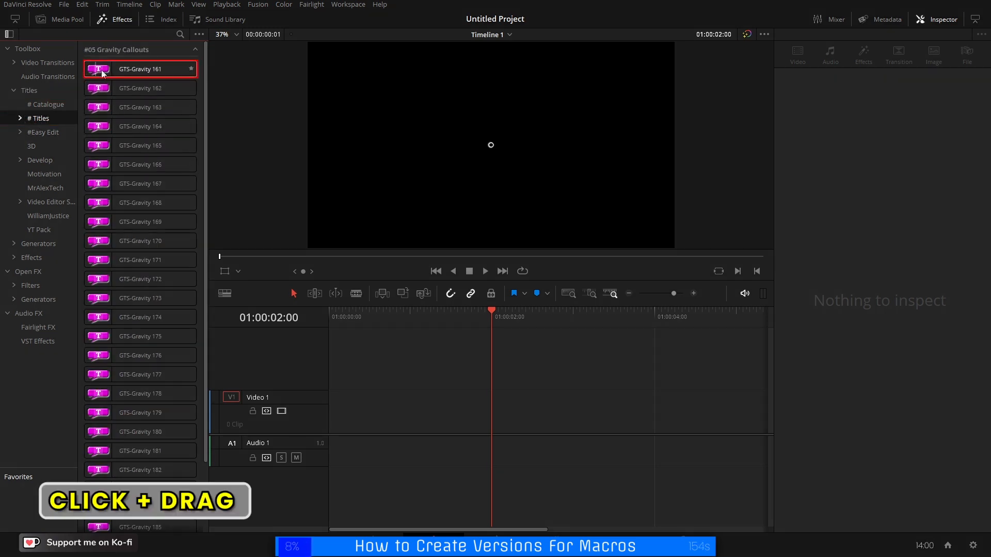
{"action": "left_click_drag", "start_coordinate": [101, 69], "coordinate": [330, 409]}
{"action": "left_click", "coordinate": [398, 417]}
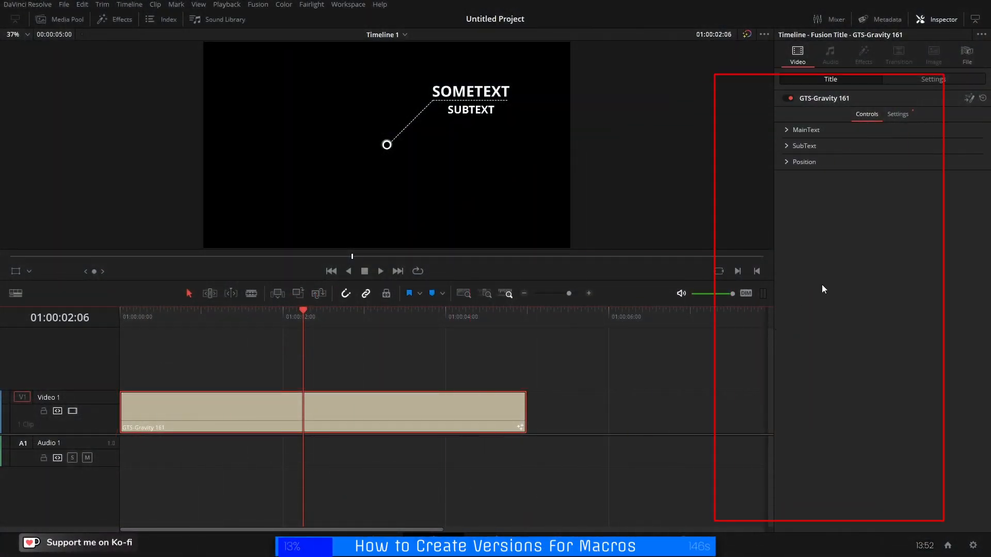
- Open the GTS-Gravity 161 title in Fusion, and expand the GTS161 group to examine its nodes before collapsing it
{"action": "left_click", "coordinate": [971, 99]}
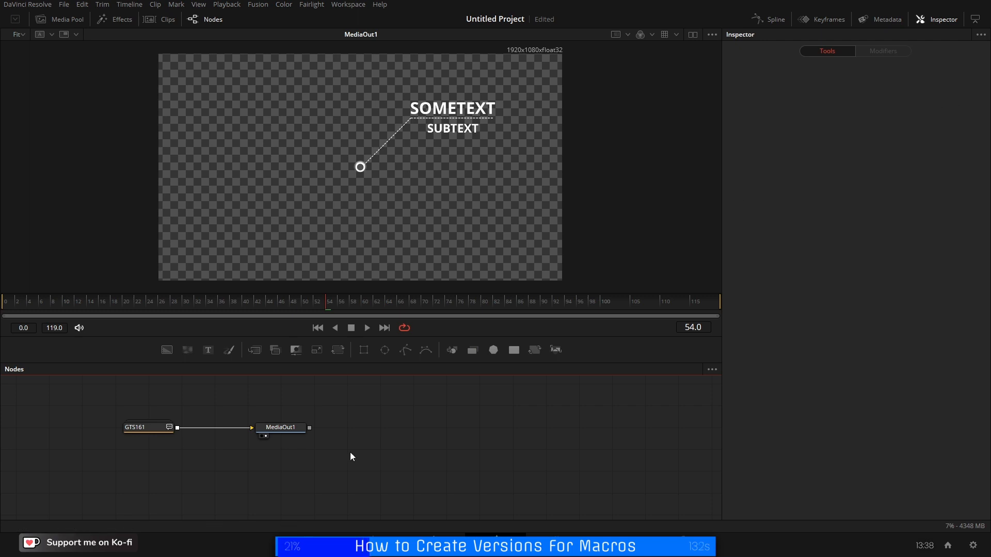
{"action": "scroll", "coordinate": [395, 463], "scroll_direction": "left", "scroll_amount": 4}
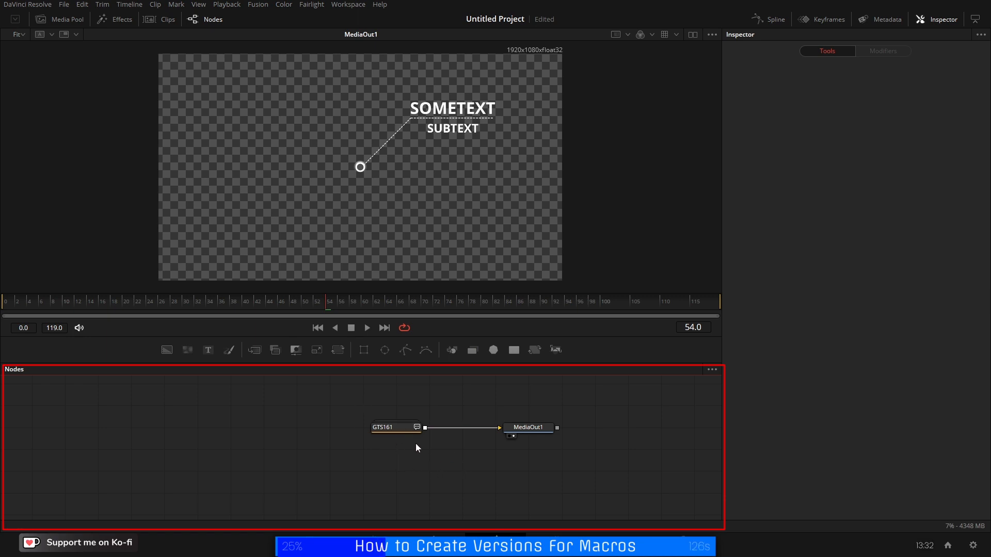
{"action": "double_click", "coordinate": [400, 427]}
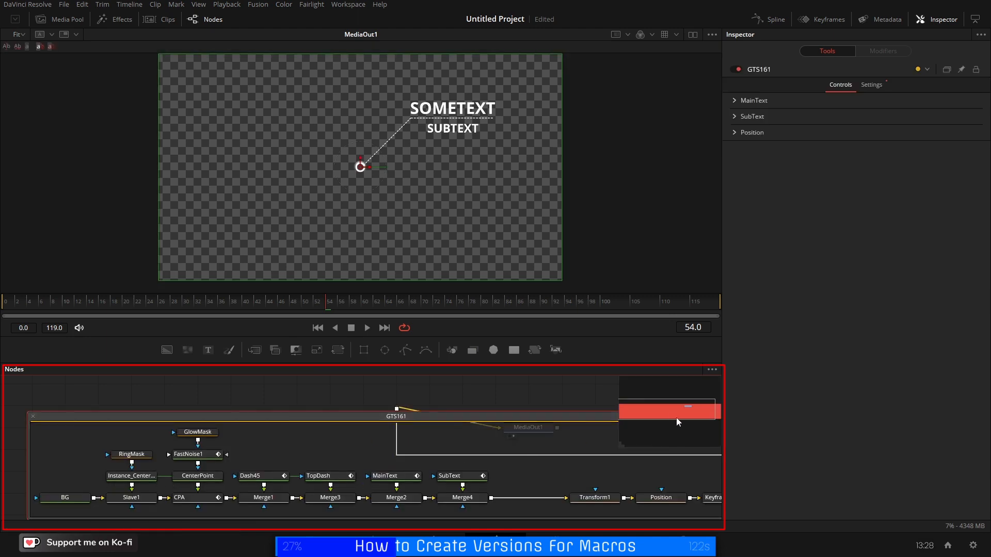
{"action": "left_click_drag", "start_coordinate": [676, 417], "coordinate": [657, 408]}
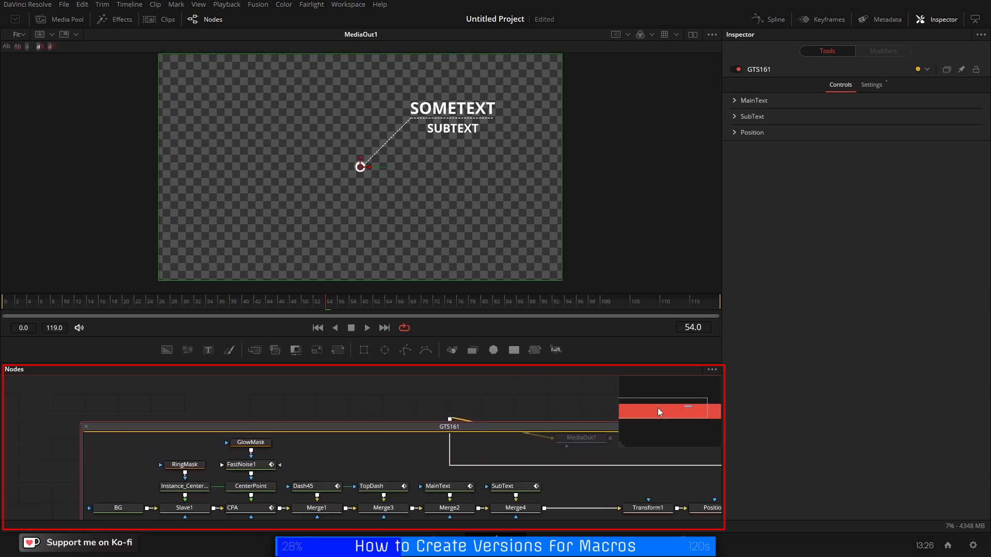
{"action": "left_click", "coordinate": [86, 427]}
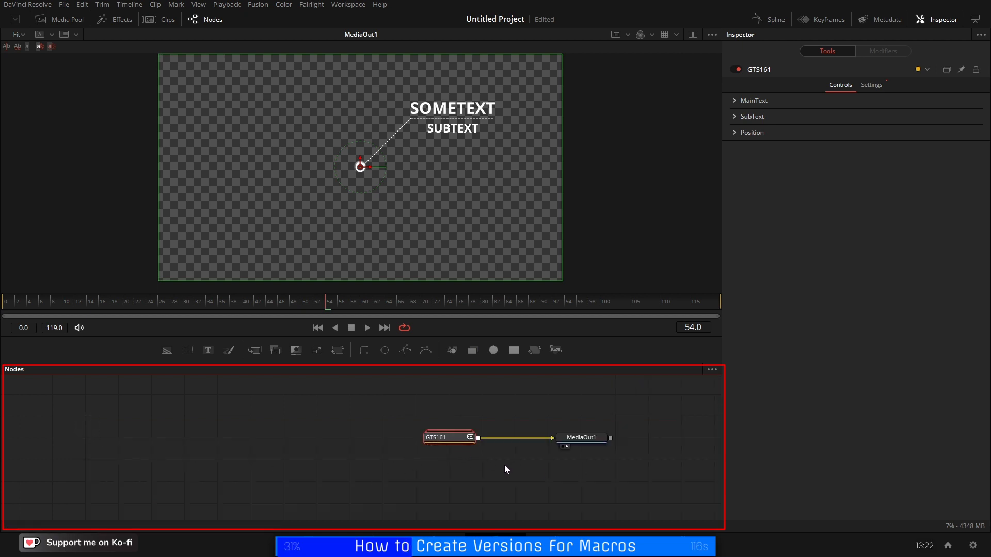
{"action": "scroll", "coordinate": [505, 464], "scroll_direction": "right", "scroll_amount": 2}
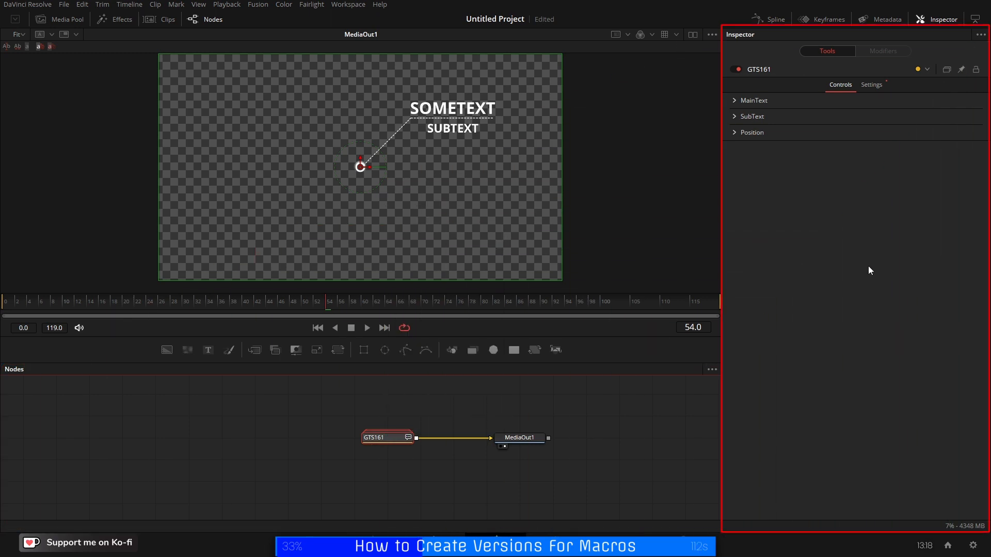
- Show the version controls for GTS161, switch to version 2 and replace its main text with "Davinci Resolve Studio"
{"action": "left_click", "coordinate": [946, 69]}
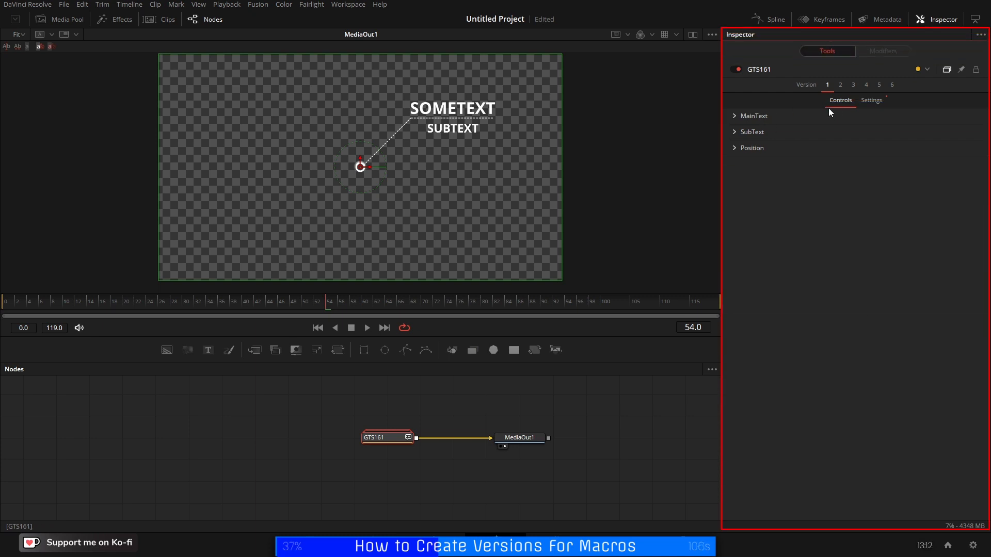
{"action": "left_click", "coordinate": [840, 86]}
{"action": "left_click", "coordinate": [735, 116]}
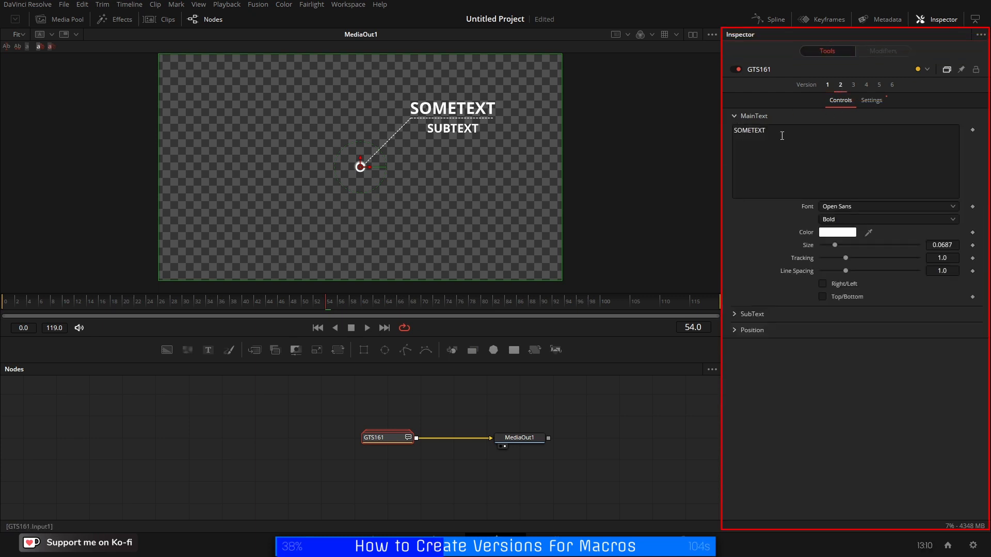
{"action": "type", "text": "drs"}
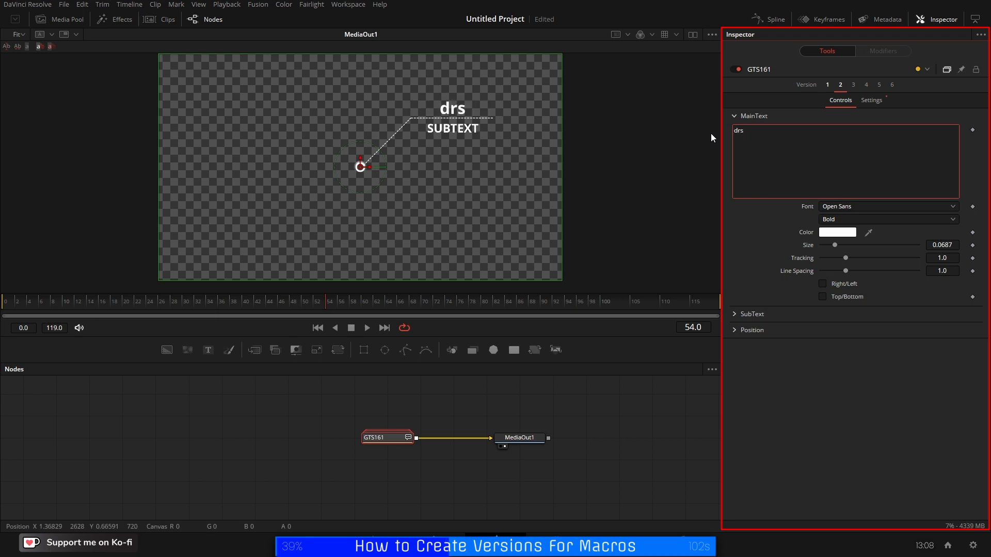
- Set version 2's main text font to Poppins and reduce its size to about 0.031
{"action": "left_click", "coordinate": [859, 205]}
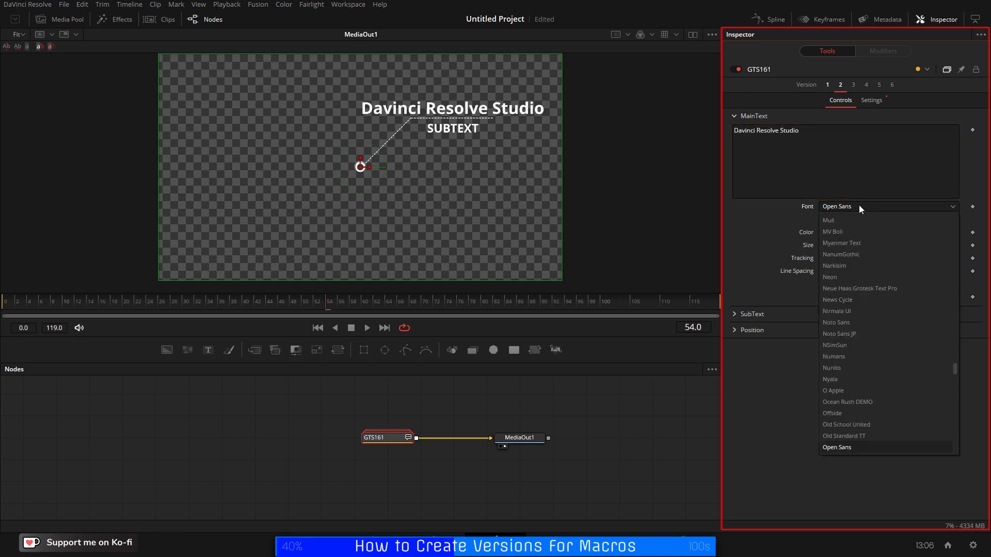
{"action": "key", "text": "p"}
{"action": "key", "text": "Return"}
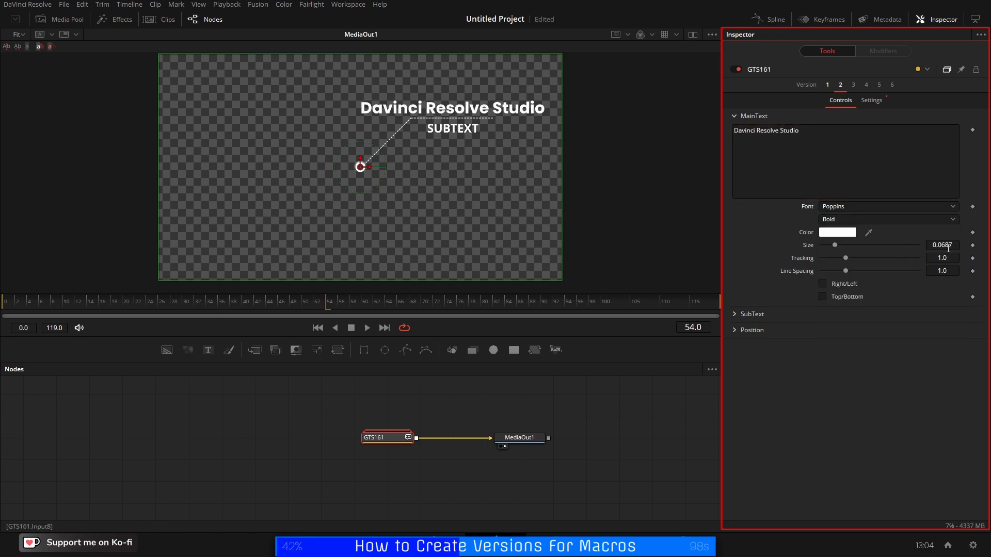
{"action": "left_click_drag", "start_coordinate": [950, 245], "coordinate": [950, 242]}
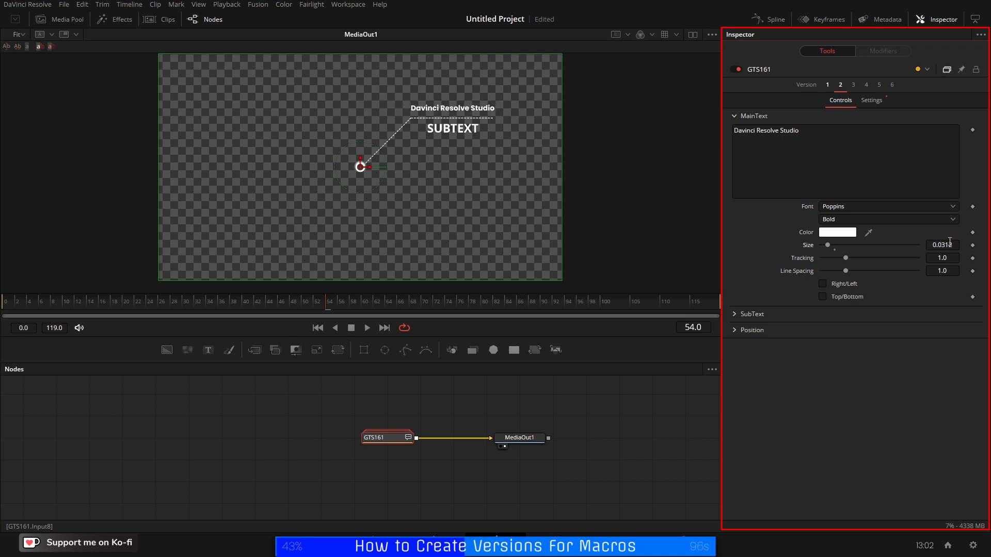
{"action": "left_click", "coordinate": [735, 116]}
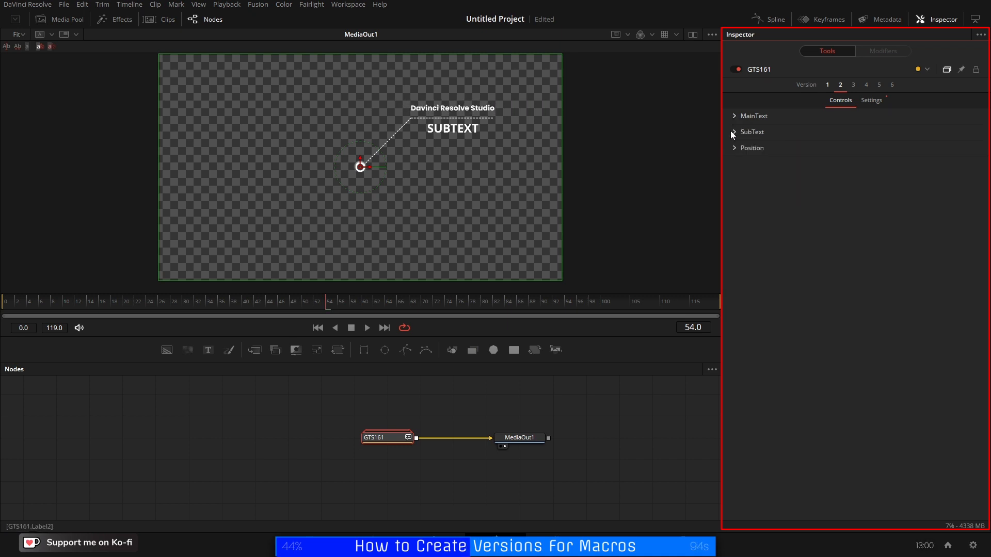
- Clear the SubText content in version 2 of GTS161
{"action": "left_click", "coordinate": [731, 131]}
{"action": "left_click_drag", "start_coordinate": [771, 149], "coordinate": [704, 127]}
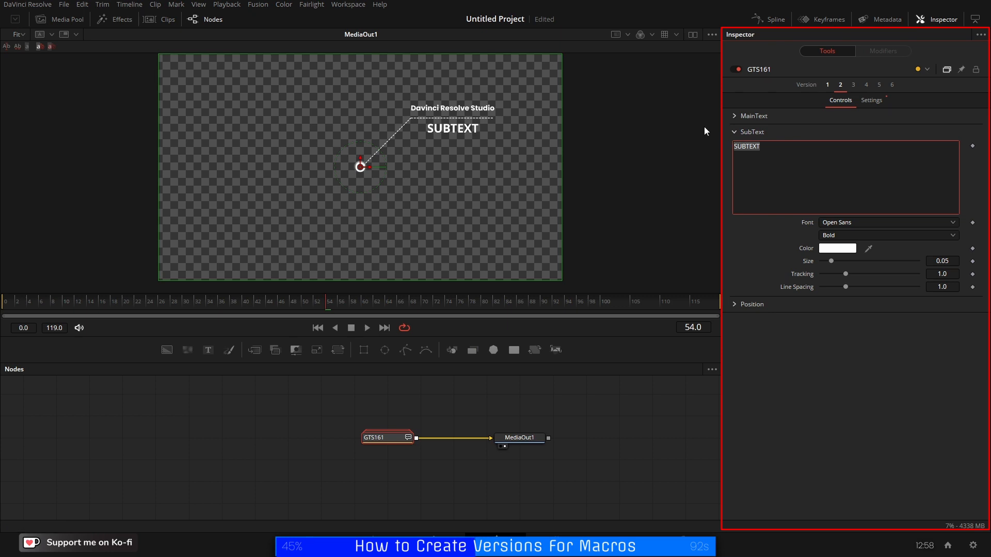
{"action": "key", "text": "BackSpace"}
{"action": "left_click", "coordinate": [733, 132]}
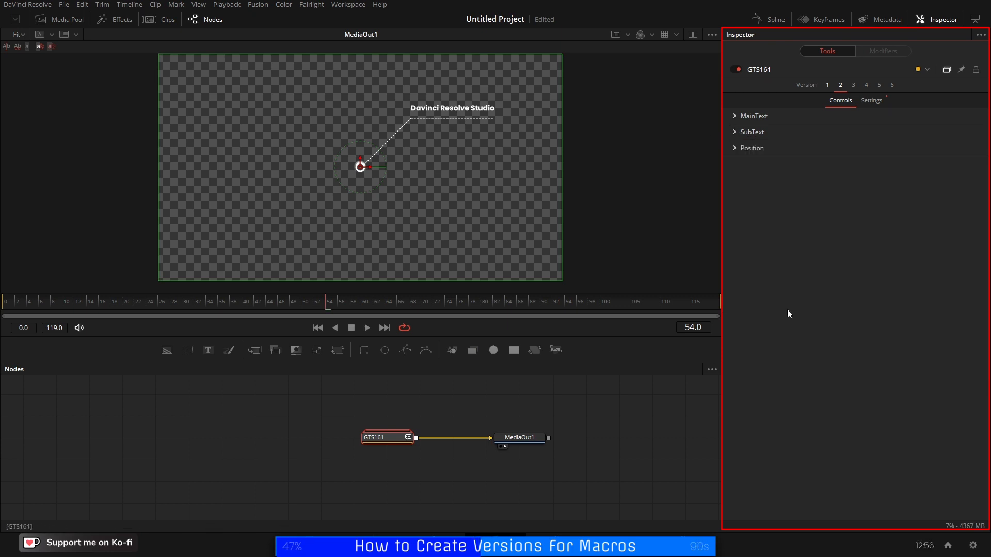
- Switch GTS161 to version 3 and move its center position to about X 0.085, Y 0.117
{"action": "left_click", "coordinate": [853, 85]}
{"action": "left_click", "coordinate": [735, 148]}
{"action": "left_click_drag", "start_coordinate": [951, 162], "coordinate": [738, 159]}
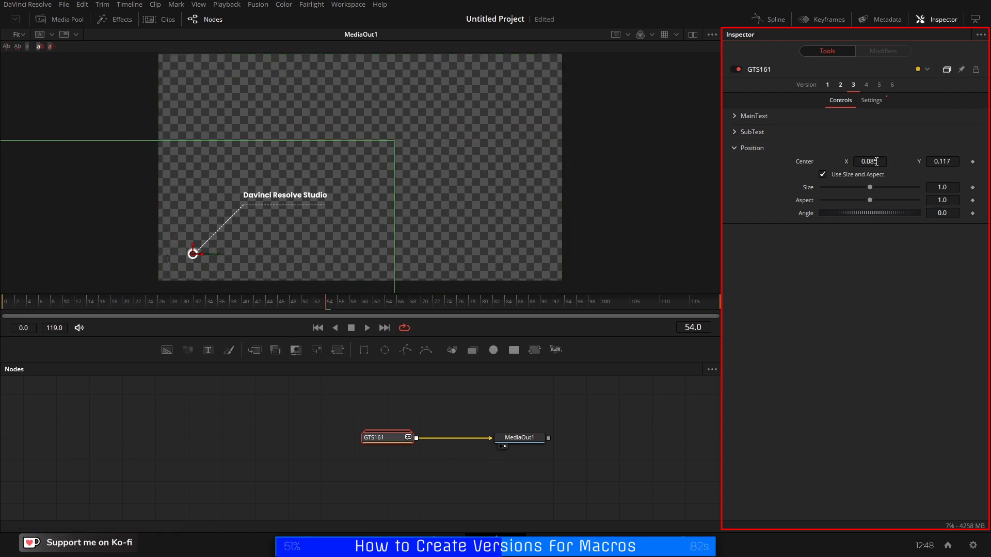
{"action": "left_click", "coordinate": [733, 148]}
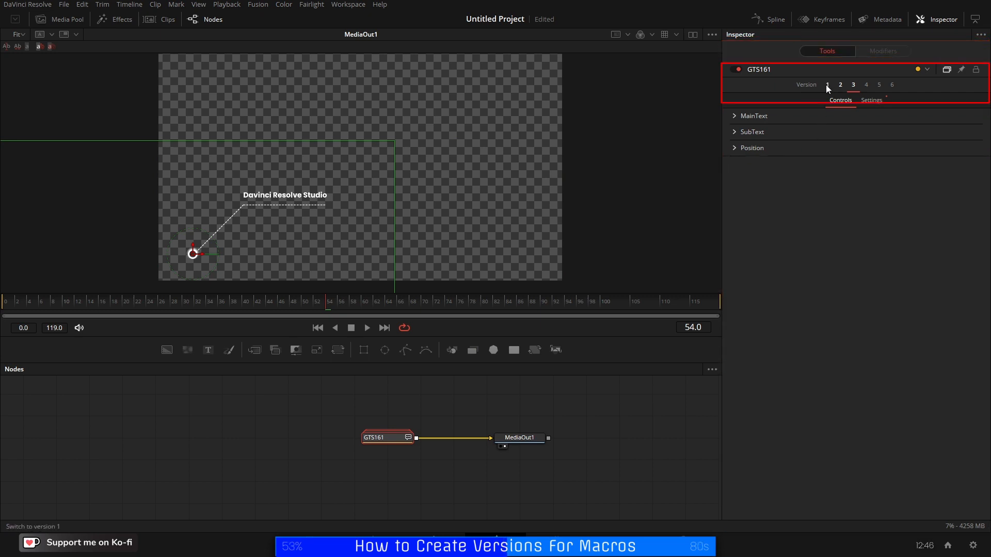
- Compare versions 1, 2 and 3 of GTS161 by switching through them in order
{"action": "left_click", "coordinate": [828, 86]}
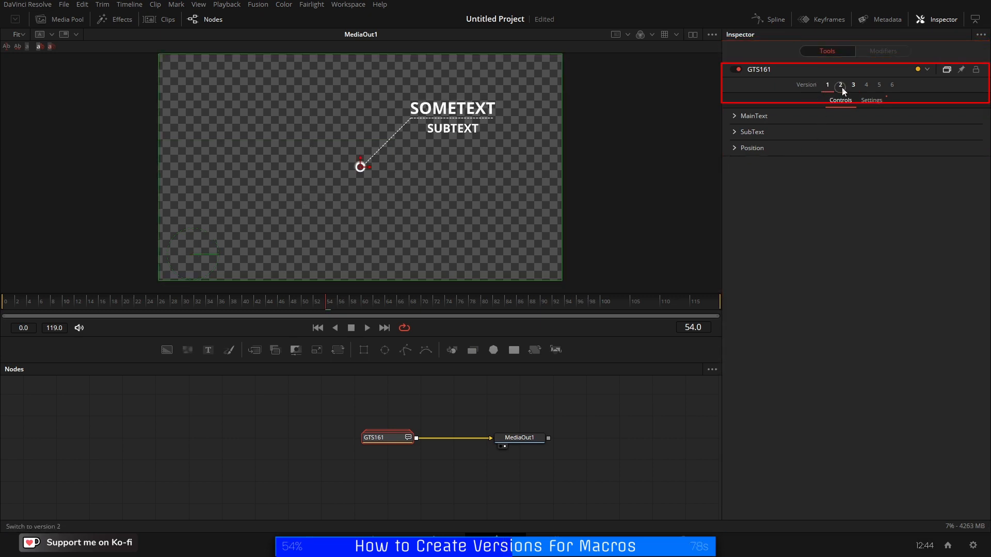
{"action": "left_click", "coordinate": [840, 85]}
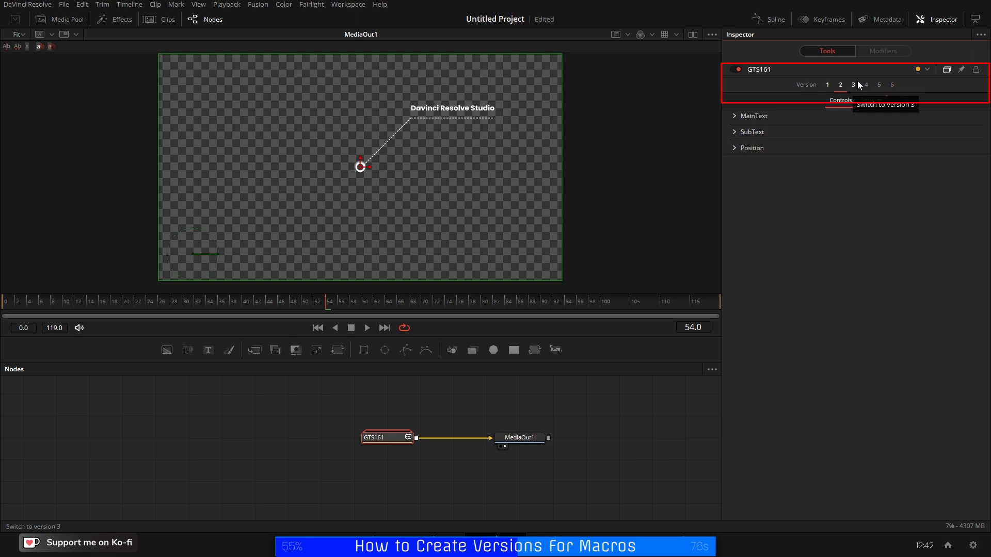
{"action": "left_click", "coordinate": [856, 85]}
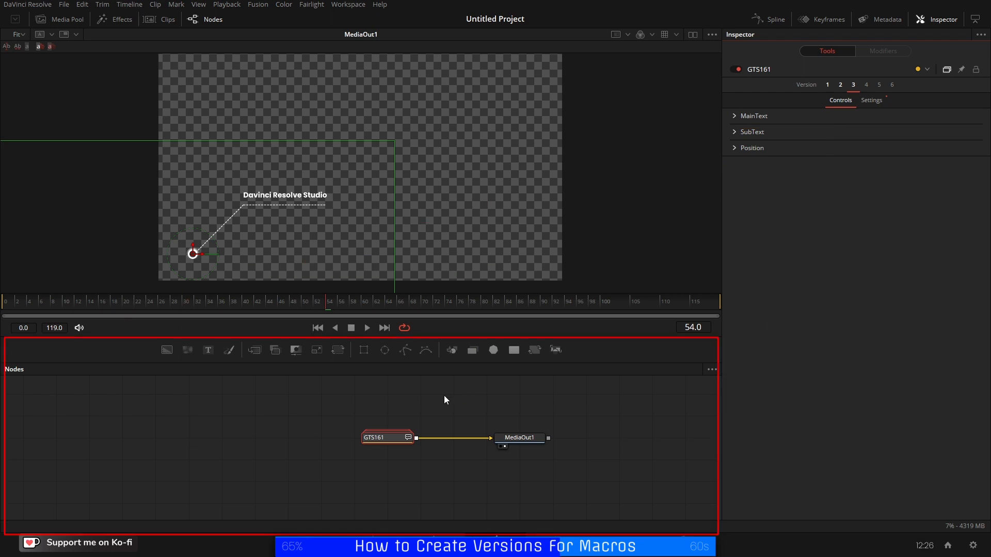
- Save the GTS161 group's settings as GTS161a.setting in the #05 Gravity Callouts folder under Titles, # Titles
{"action": "right_click", "coordinate": [382, 439]}
{"action": "mouse_move", "coordinate": [436, 418]}
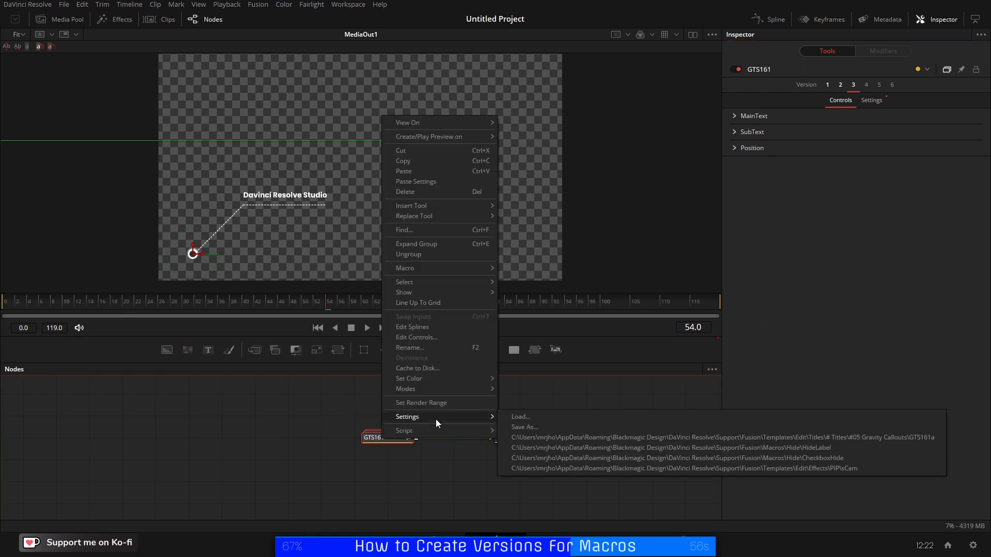
{"action": "left_click", "coordinate": [521, 431]}
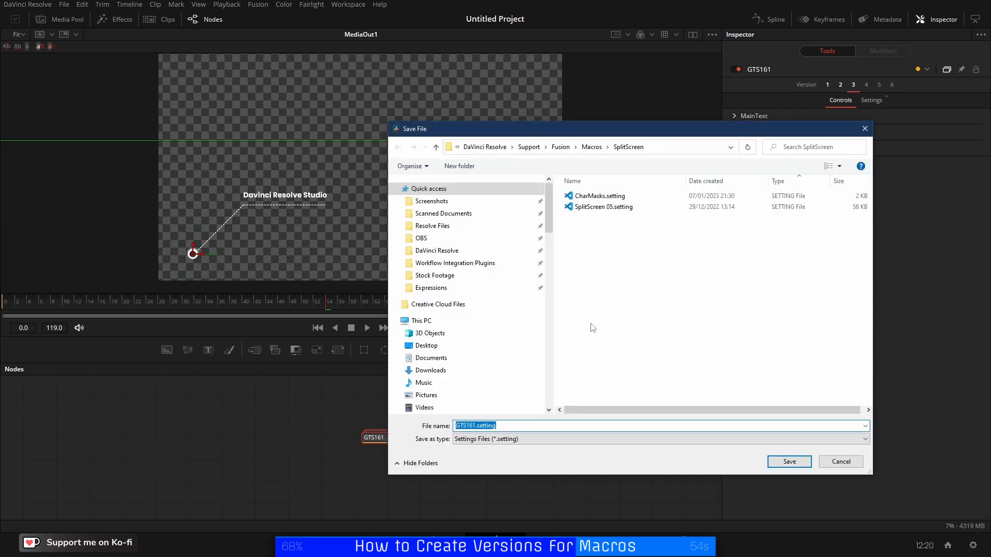
{"action": "middle_click", "coordinate": [679, 146]}
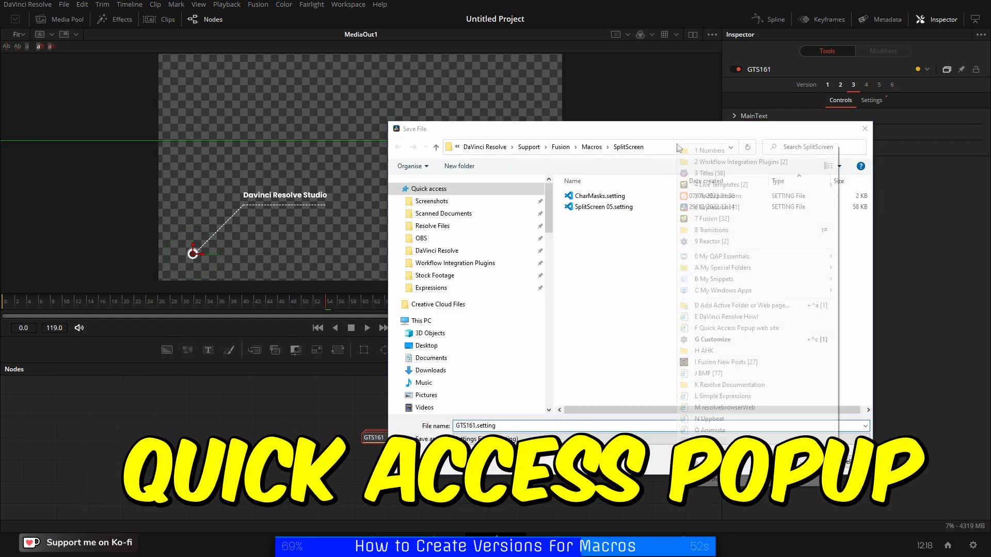
{"action": "left_click", "coordinate": [707, 170]}
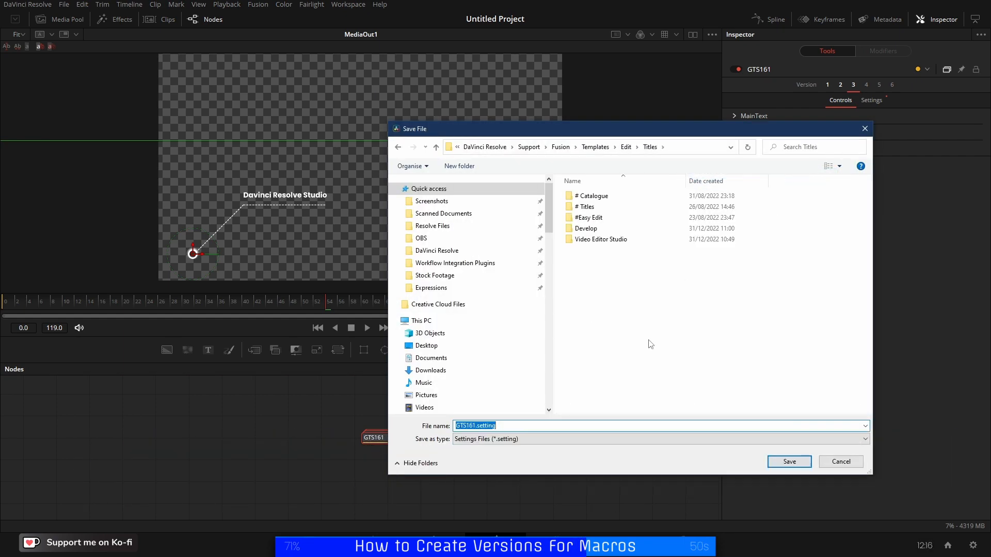
{"action": "double_click", "coordinate": [580, 206]}
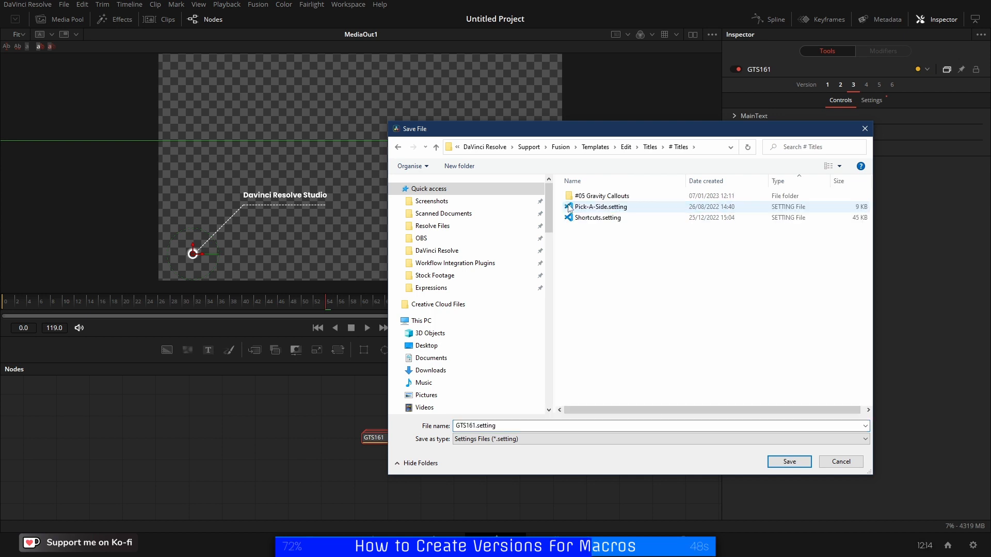
{"action": "double_click", "coordinate": [571, 198]}
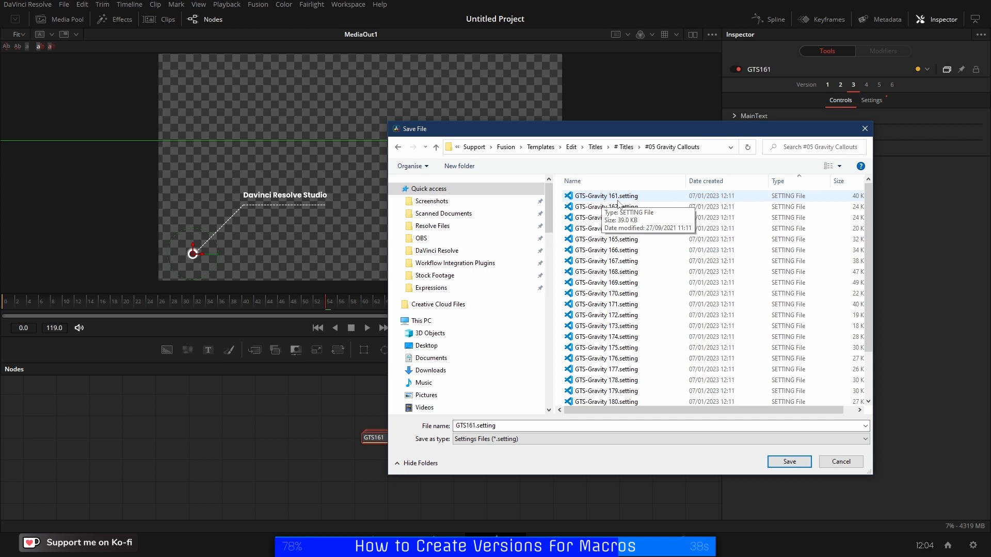
{"action": "type", "text": "a"}
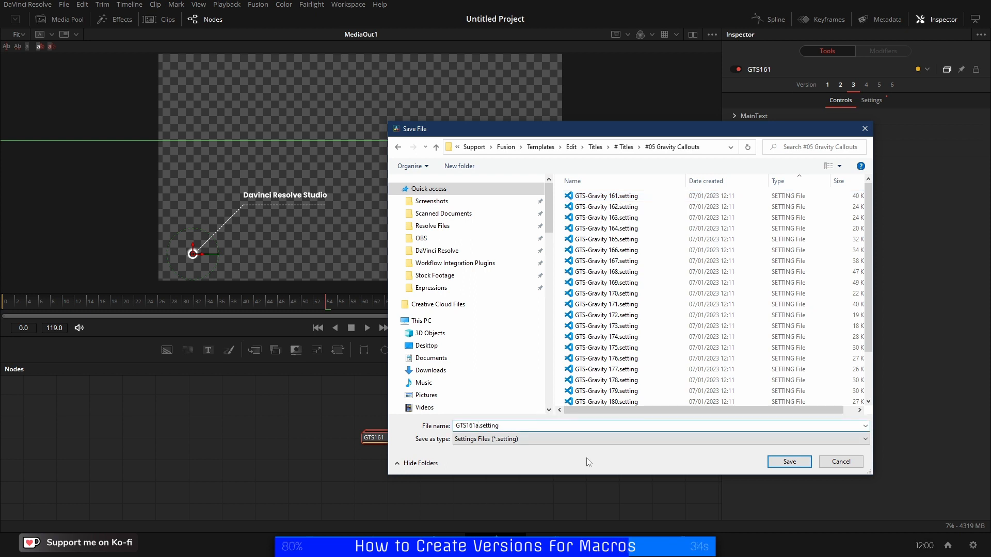
{"action": "left_click", "coordinate": [789, 462]}
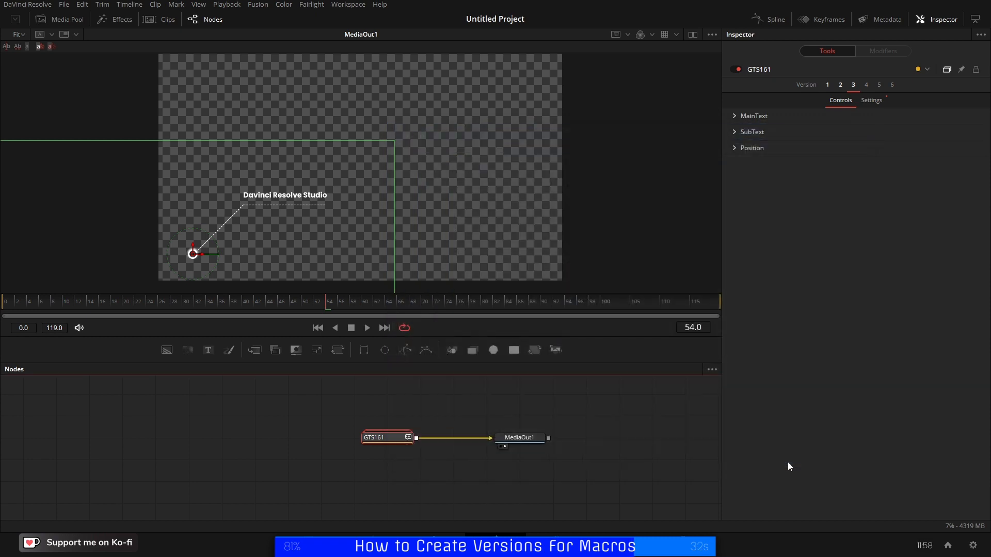
- Return to the edit timeline and replace the existing title on Video 1 with the GTS161a title from # Titles
{"action": "left_click", "coordinate": [433, 545]}
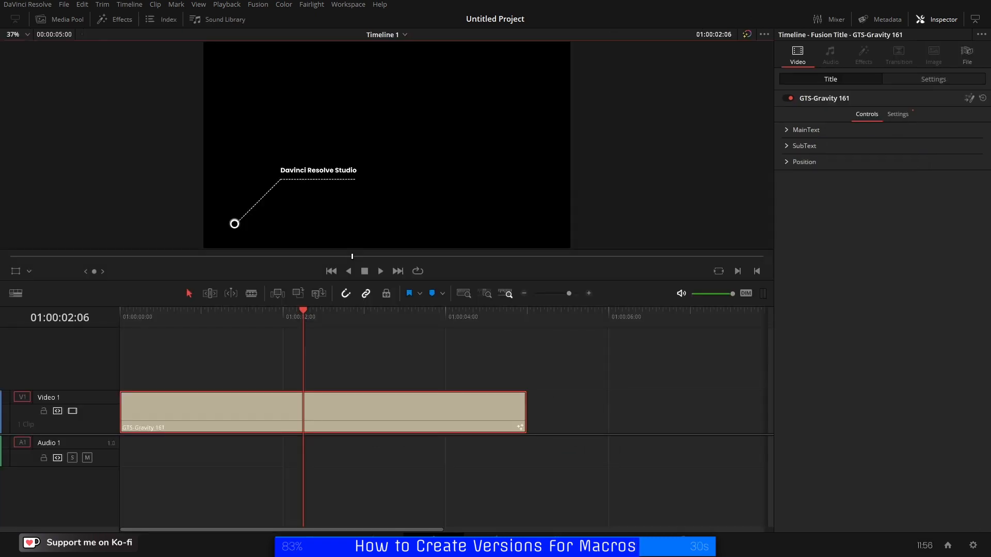
{"action": "left_click", "coordinate": [111, 19]}
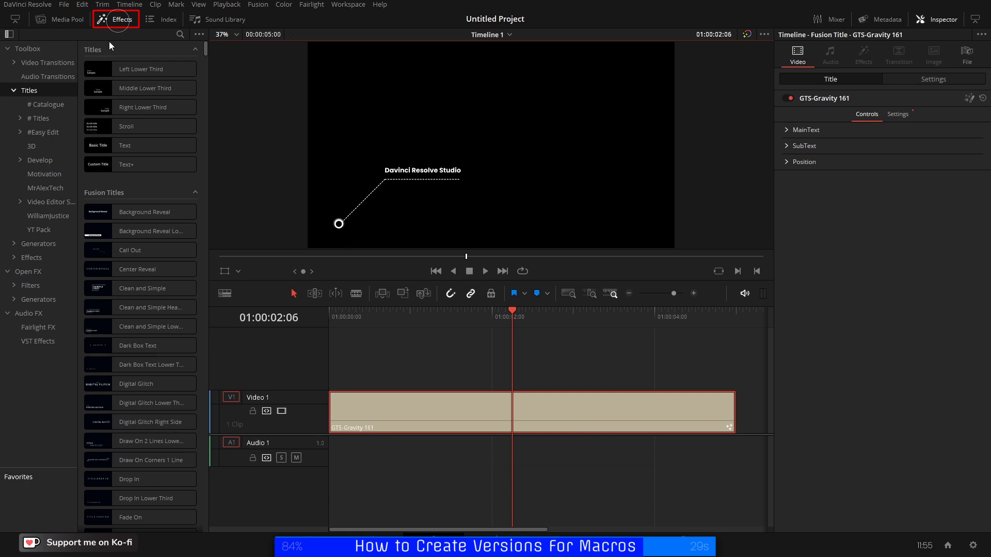
{"action": "left_click", "coordinate": [34, 118]}
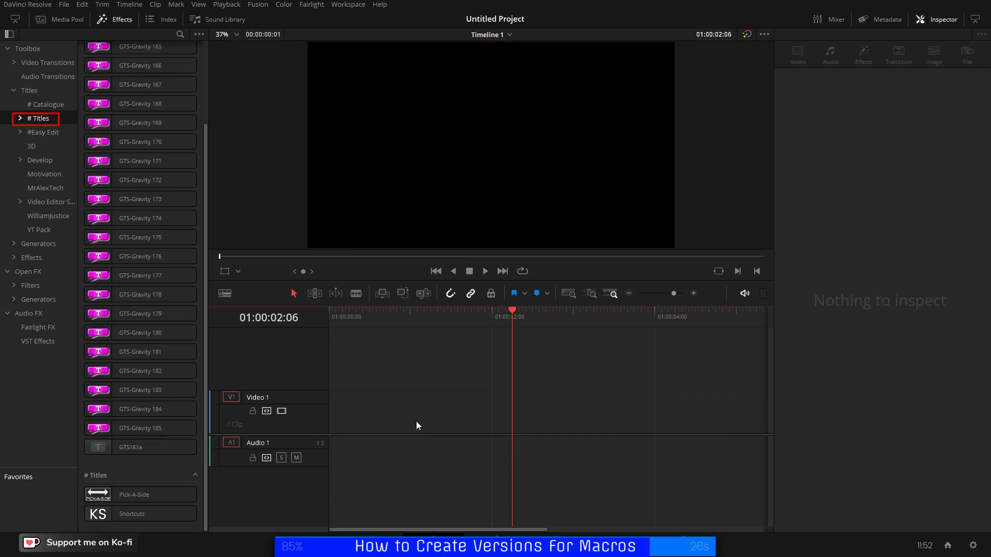
{"action": "left_click_drag", "start_coordinate": [101, 447], "coordinate": [333, 424]}
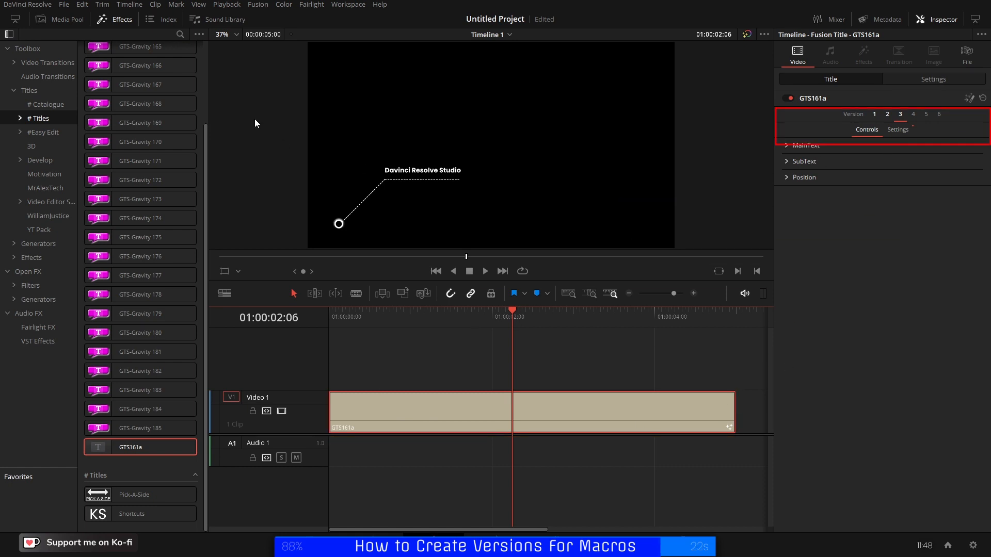
- Close the effects library and check version 1 and version 2 of the GTS161a title on the timeline
{"action": "left_click", "coordinate": [116, 19]}
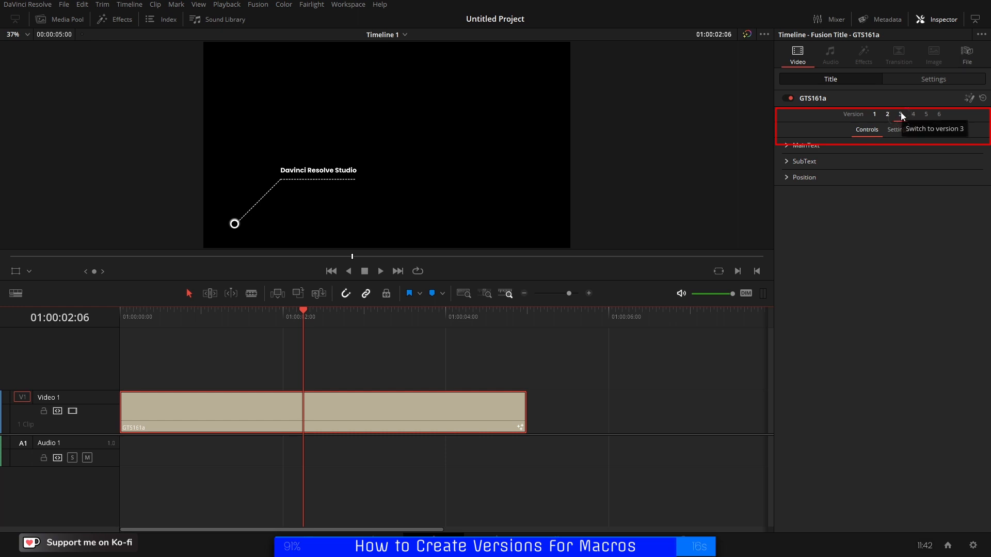
{"action": "left_click", "coordinate": [875, 115]}
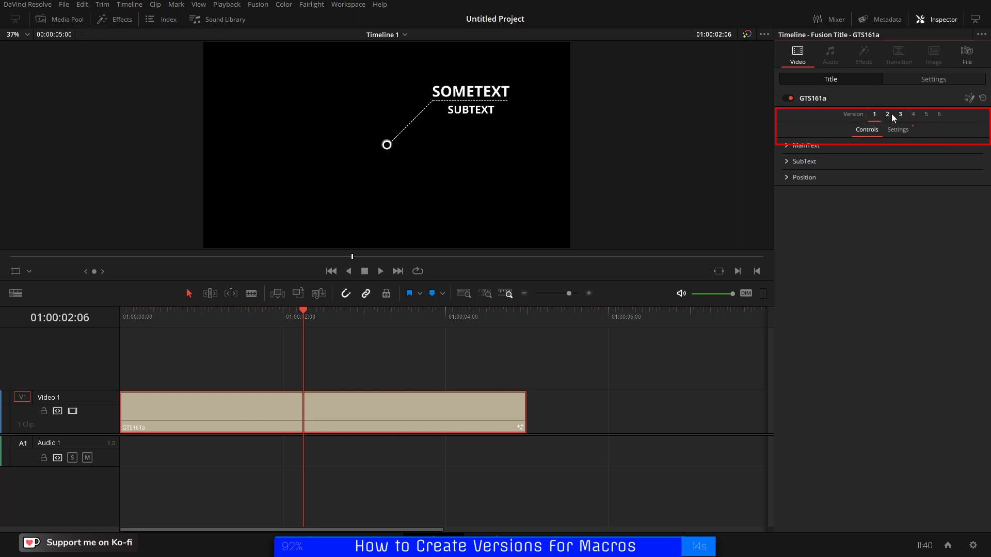
{"action": "left_click", "coordinate": [888, 115]}
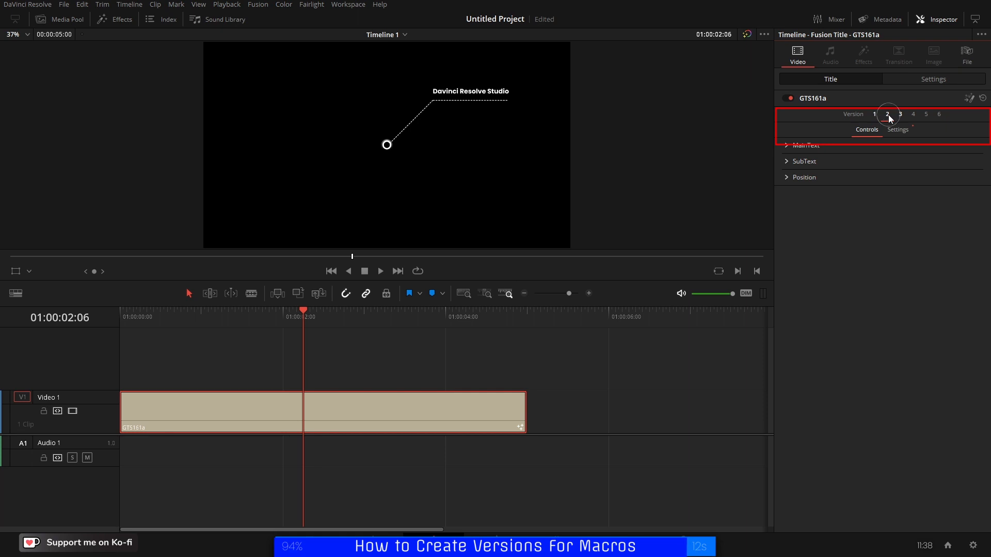
- Switch the GTS161a title on the timeline to version 3
{"action": "left_click", "coordinate": [899, 116]}
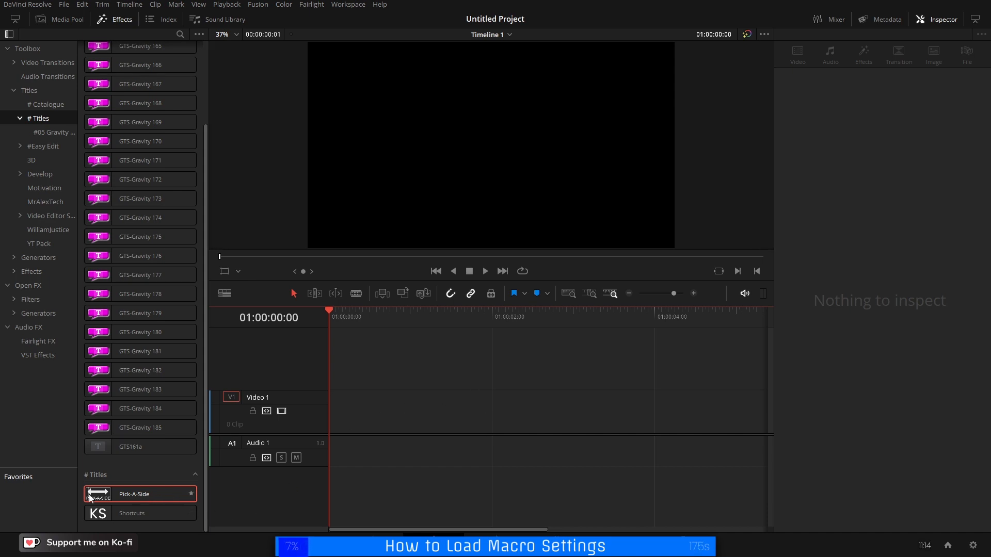
- Add the Pick-A-Side title to Video 1, set its main text to "Davinci Resolve Studio" and play it
{"action": "left_click_drag", "start_coordinate": [97, 494], "coordinate": [474, 389]}
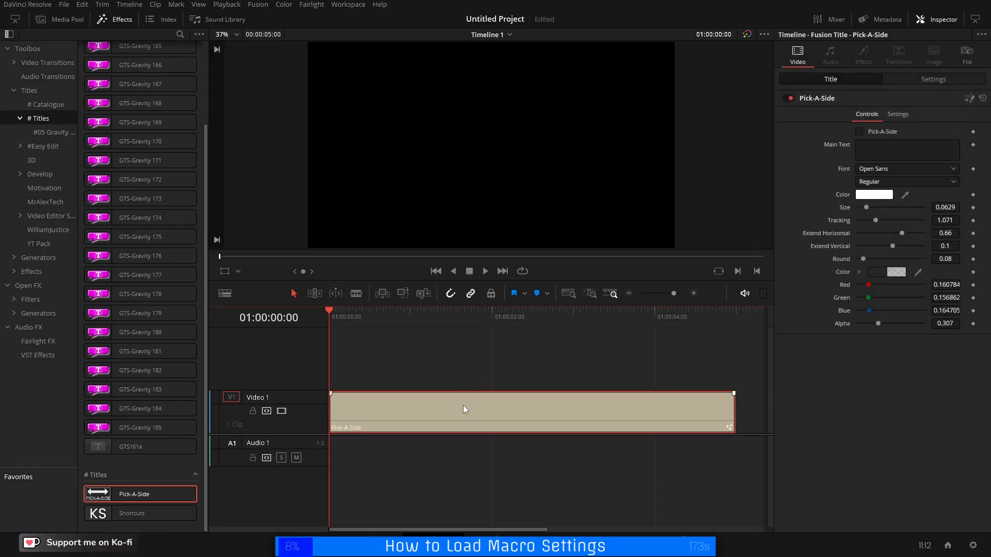
{"action": "left_click", "coordinate": [895, 155]}
{"action": "type", "text": "d"}
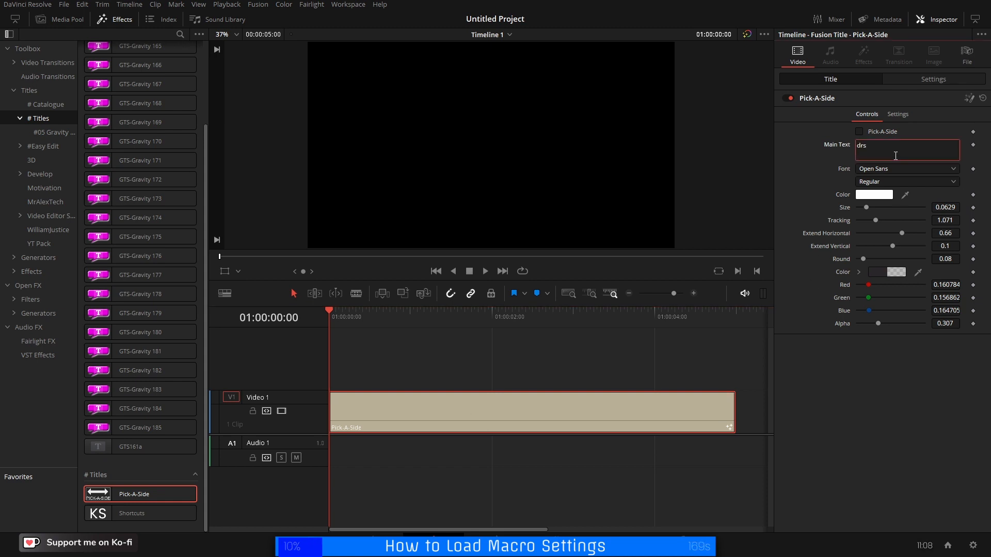
{"action": "type", "text": "rs"}
{"action": "left_click", "coordinate": [485, 271]}
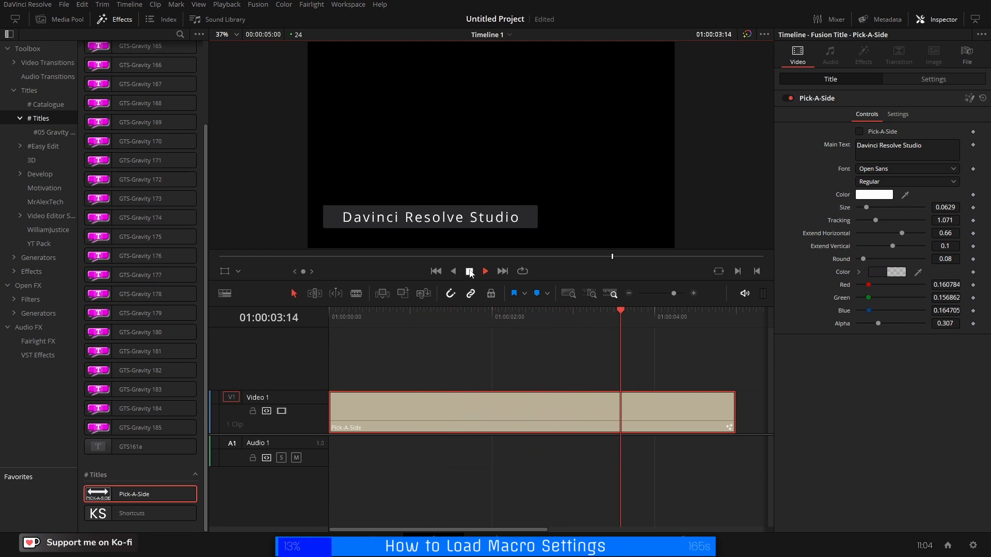
{"action": "left_click", "coordinate": [470, 272]}
- Enable the title's Pick-A-Side option and play the clip from the start
{"action": "left_click", "coordinate": [859, 131]}
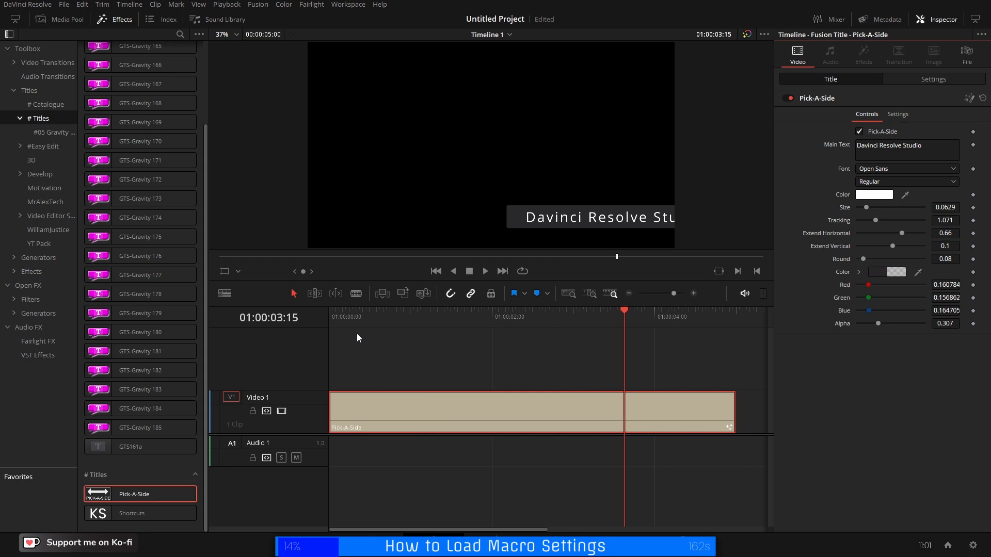
{"action": "left_click", "coordinate": [436, 272]}
{"action": "left_click", "coordinate": [485, 271]}
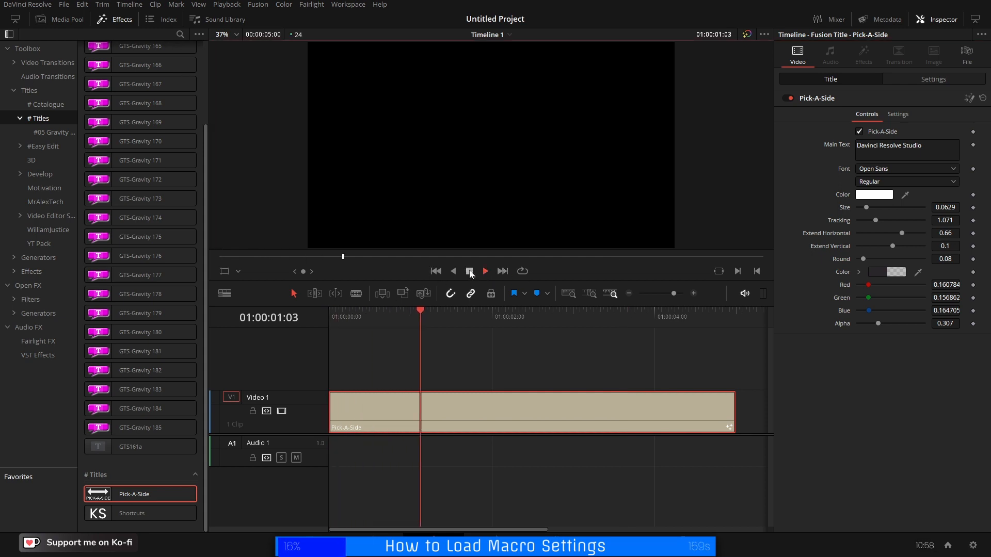
{"action": "left_click", "coordinate": [469, 272]}
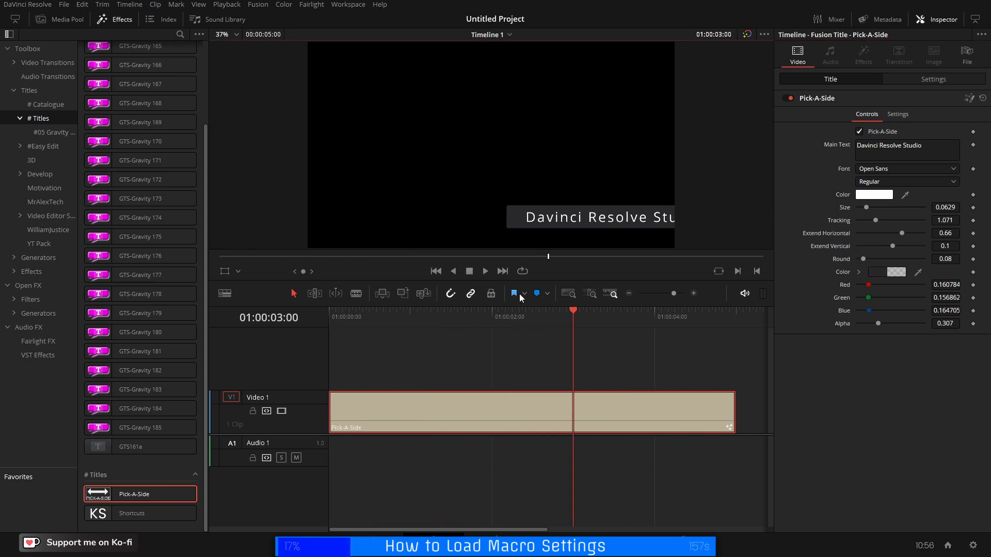
- Set the title's text size to 0.0456 and its roundness to 0.339, and preview the result
{"action": "left_click_drag", "start_coordinate": [952, 209], "coordinate": [946, 209]}
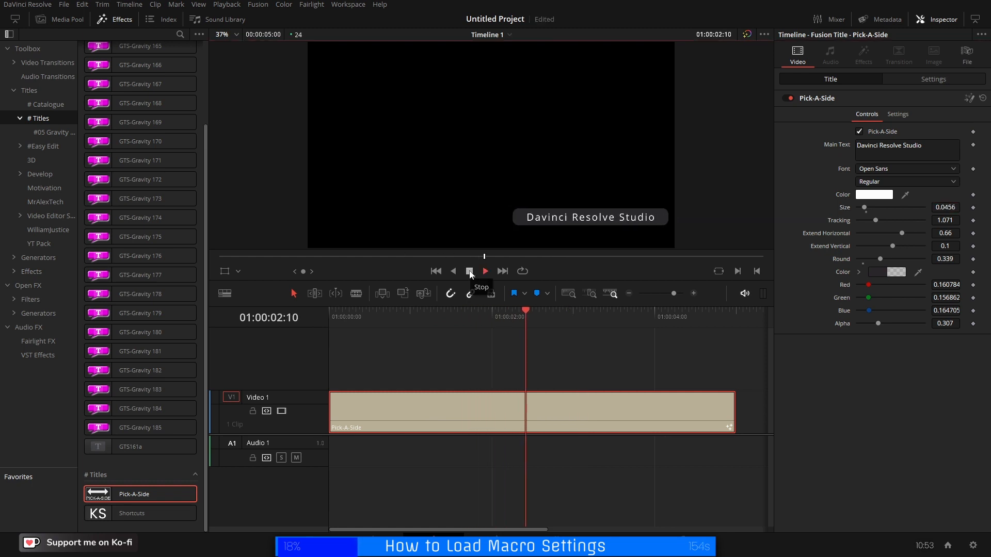
{"action": "left_click", "coordinate": [470, 272]}
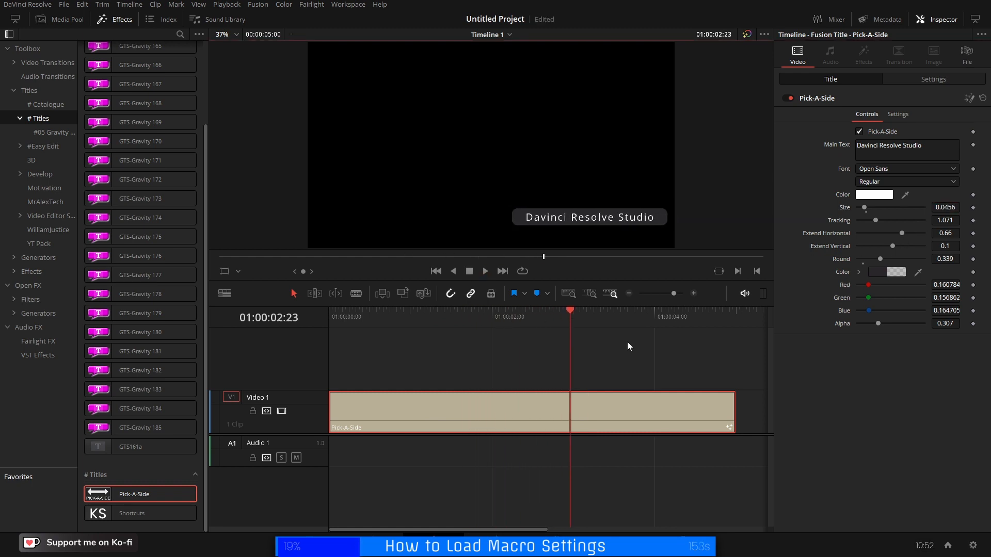
- Play the title from the start with Pick-A-Side disabled, and re-enable the option
{"action": "left_click", "coordinate": [859, 131]}
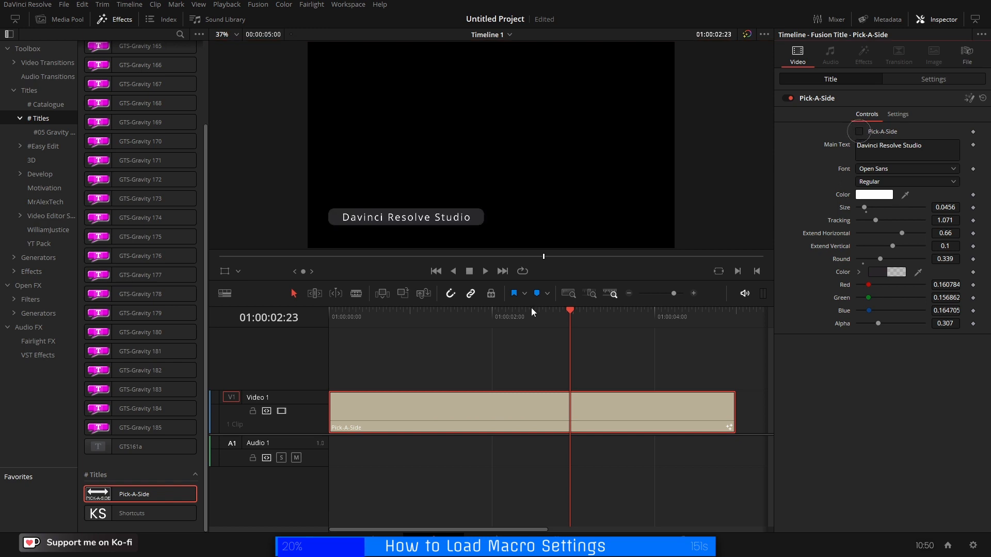
{"action": "left_click", "coordinate": [437, 271]}
{"action": "left_click", "coordinate": [485, 271]}
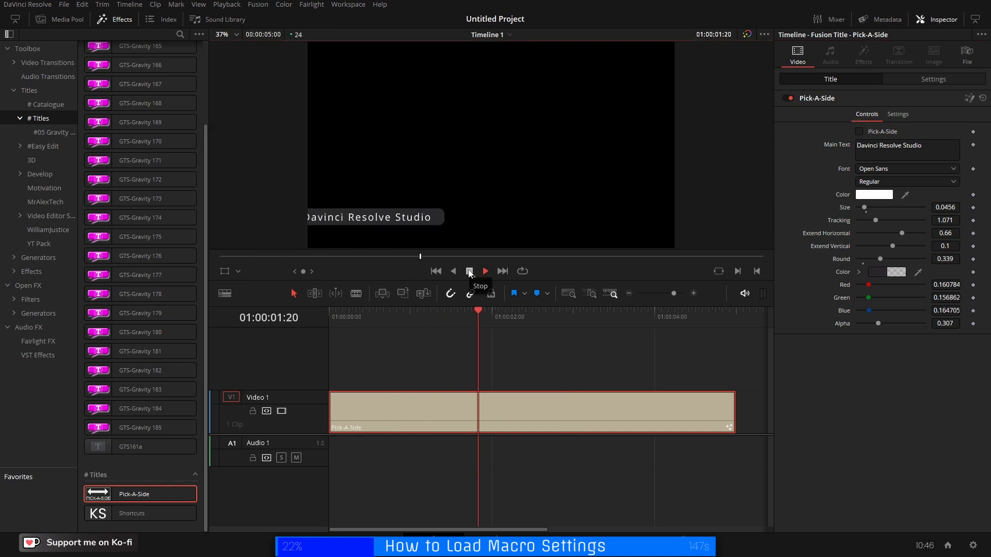
{"action": "left_click", "coordinate": [469, 272]}
{"action": "left_click", "coordinate": [859, 132]}
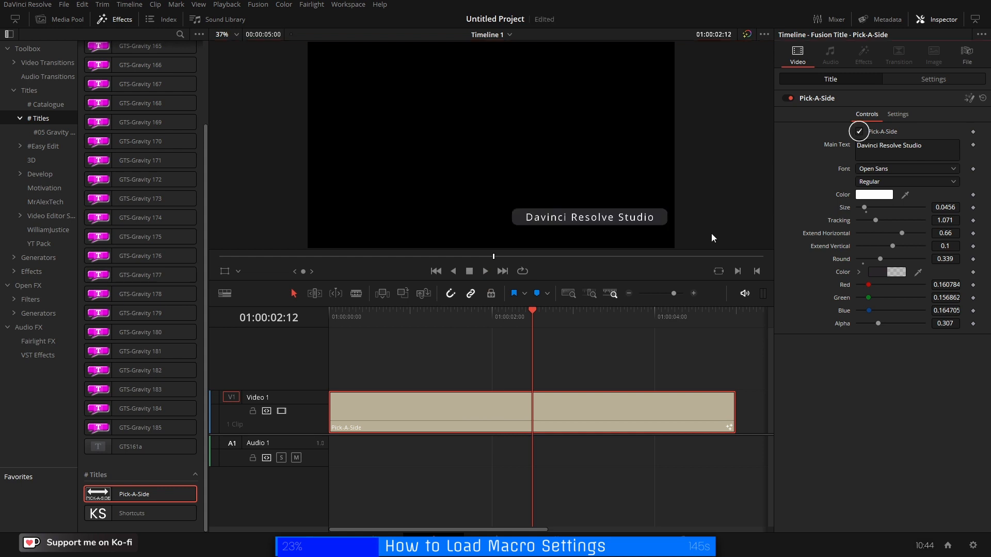
- Save the project and open the Pick-A-Side title in Fusion, checking the PickASide node's version options
{"action": "key", "text": "ctrl+s"}
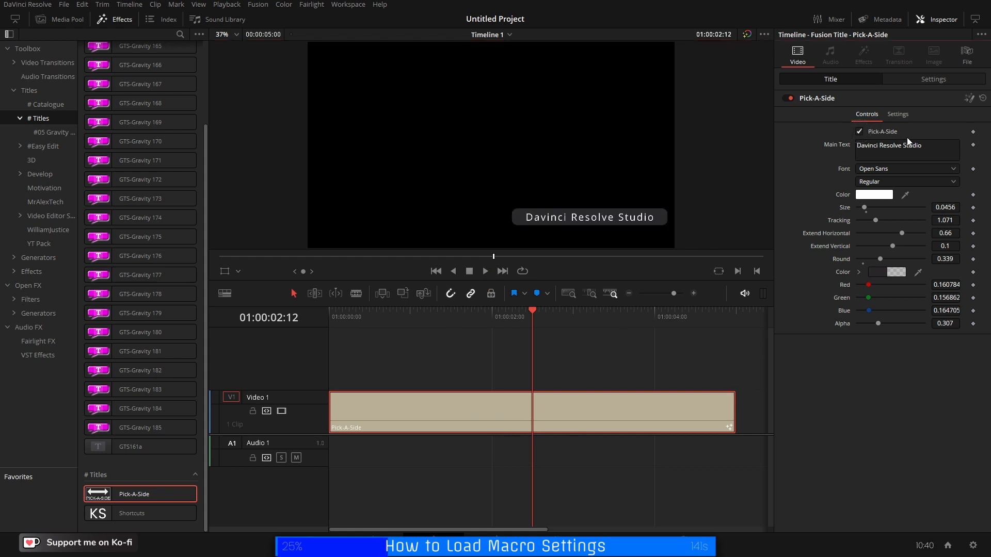
{"action": "left_click", "coordinate": [969, 99]}
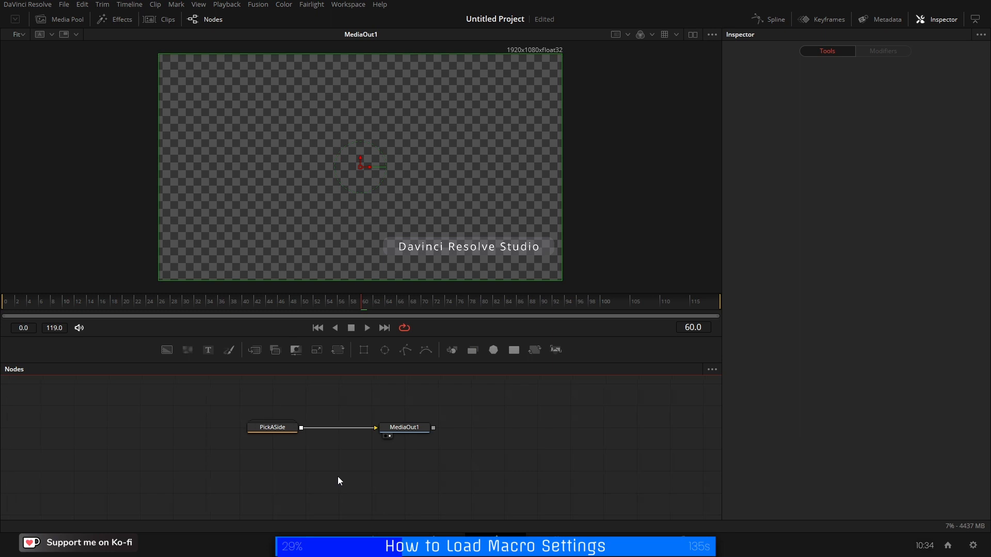
{"action": "left_click", "coordinate": [277, 429]}
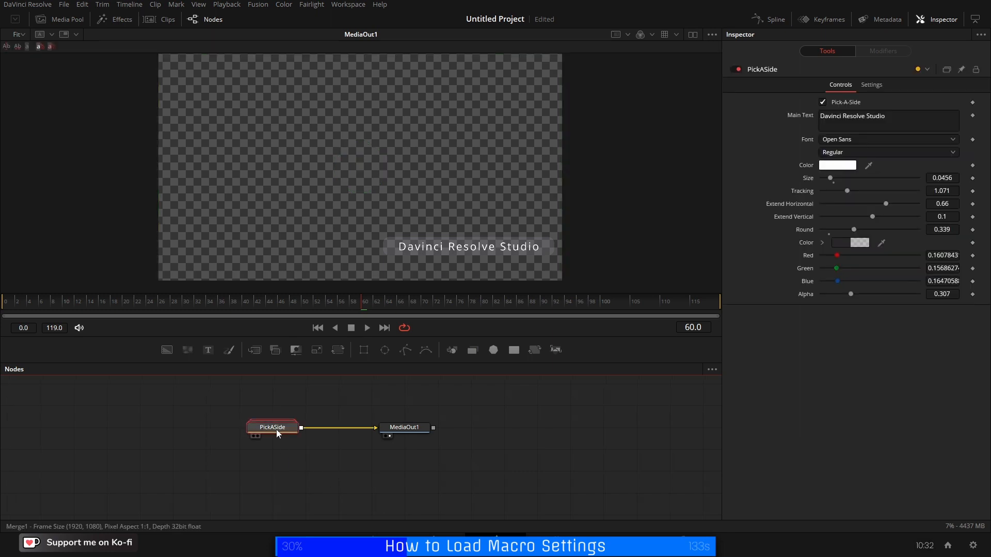
{"action": "left_click", "coordinate": [947, 70]}
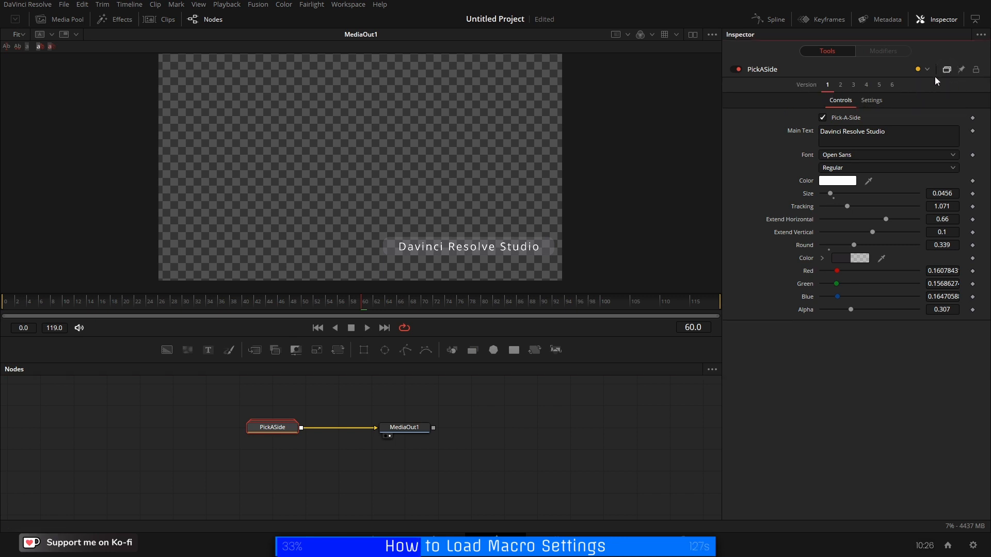
{"action": "left_click", "coordinate": [947, 69]}
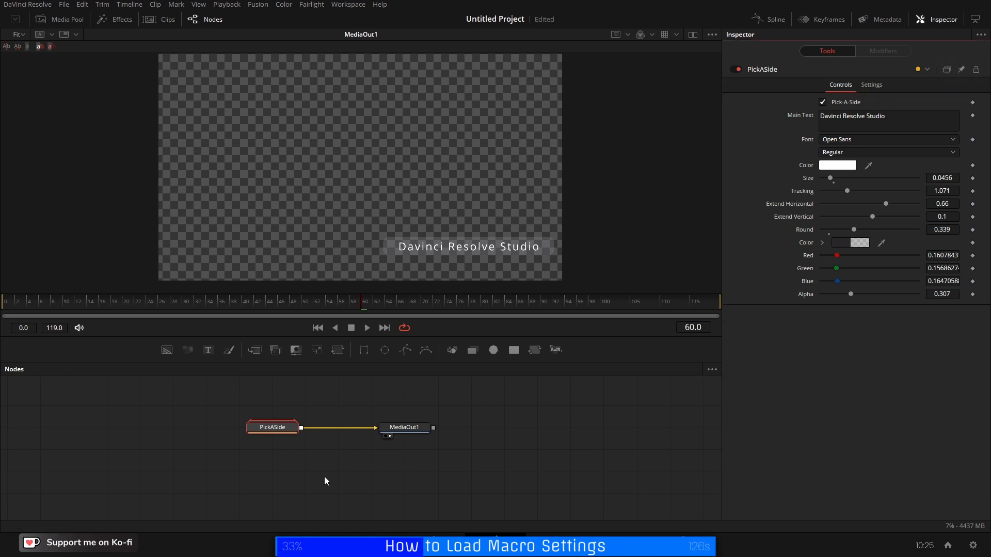
- Save the PickASide node's settings as PickASide.setting in the Comp Backup folder on the Desktop
{"action": "right_click", "coordinate": [274, 429]}
{"action": "mouse_move", "coordinate": [358, 407]}
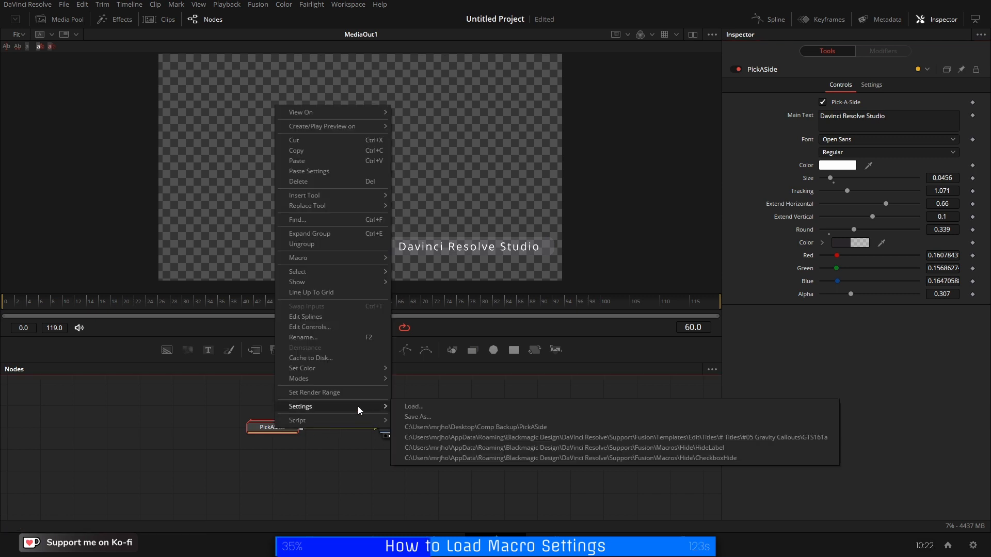
{"action": "left_click", "coordinate": [420, 417]}
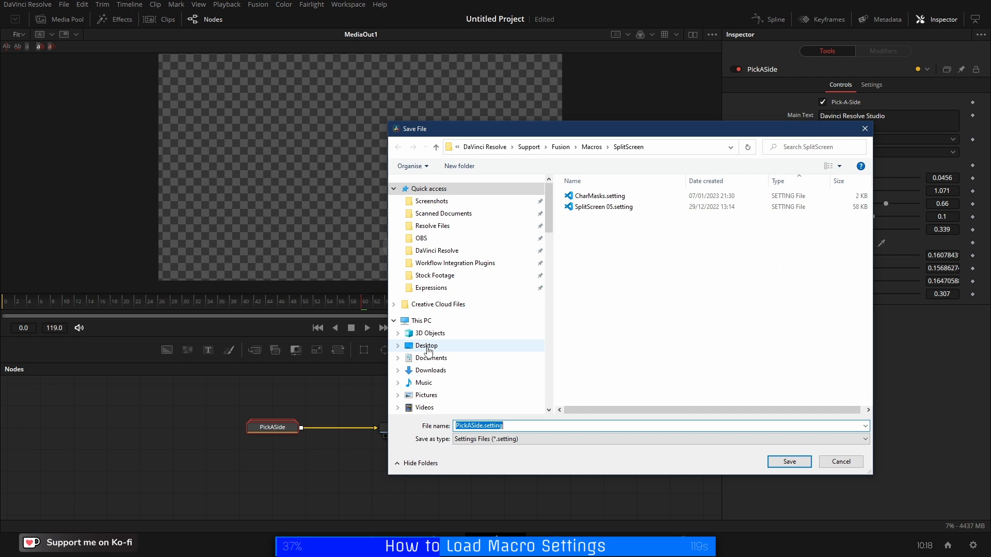
{"action": "left_click", "coordinate": [427, 349]}
{"action": "double_click", "coordinate": [588, 196]}
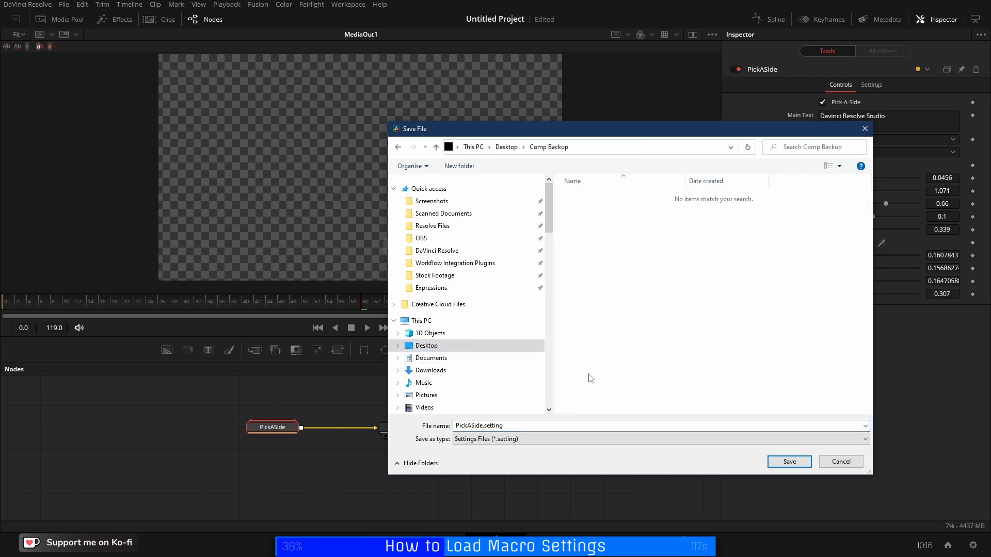
{"action": "left_click", "coordinate": [786, 462]}
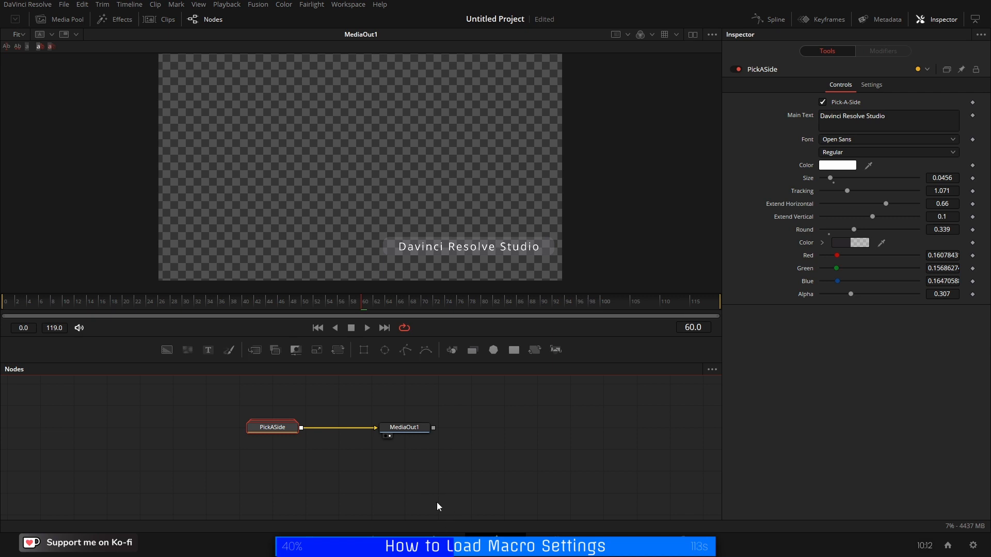
- Return to the edit timeline and replace the customised title on Video 1 with a fresh Pick-A-Side title
{"action": "left_click", "coordinate": [434, 545]}
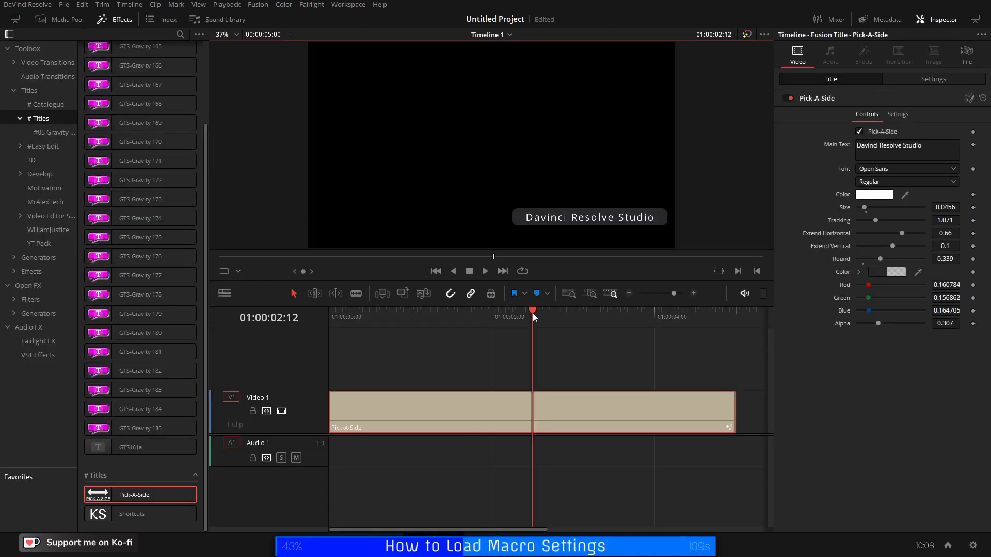
{"action": "left_click_drag", "start_coordinate": [534, 314], "coordinate": [553, 326]}
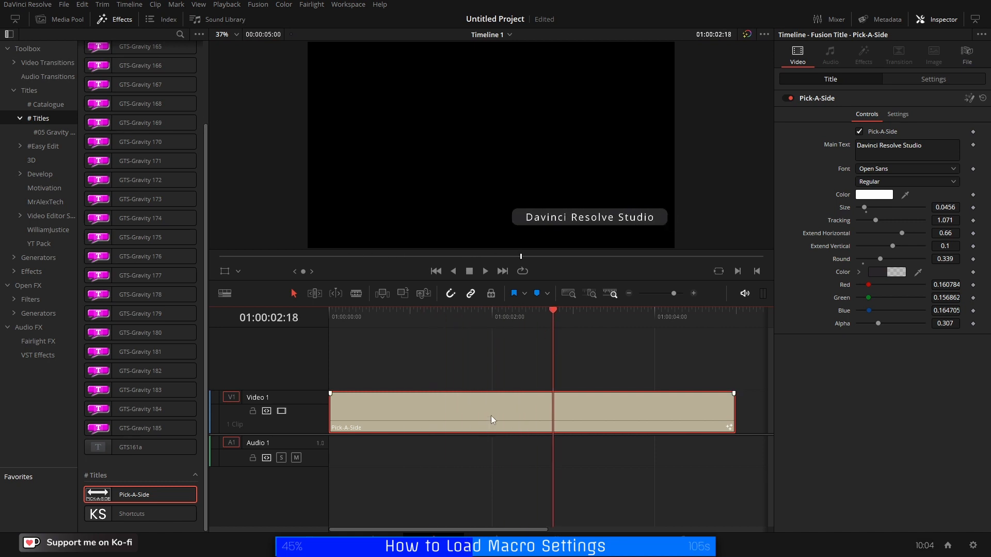
{"action": "key", "text": "Delete"}
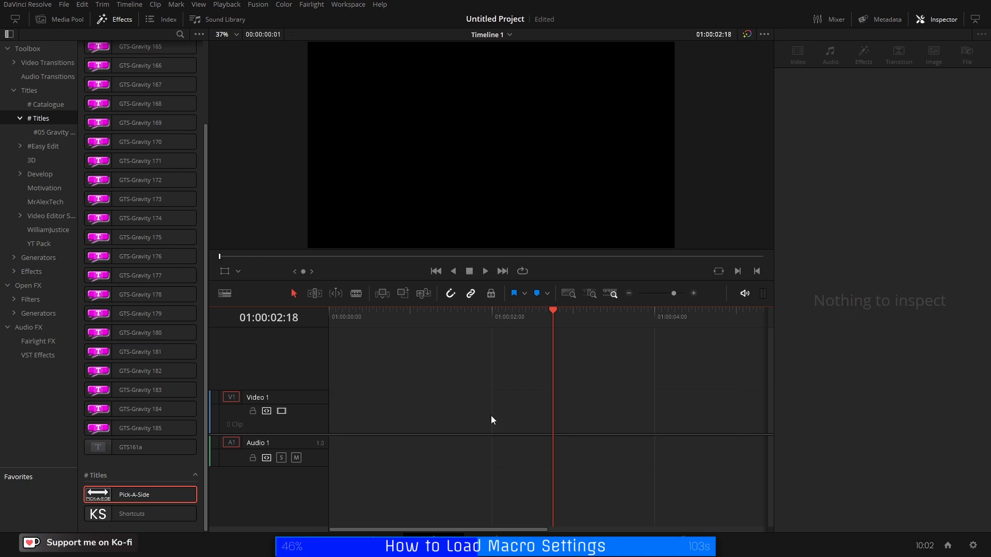
{"action": "left_click_drag", "start_coordinate": [97, 500], "coordinate": [333, 431]}
- Play the fresh Pick-A-Side title from the start to check its default settings
{"action": "key", "text": "Home"}
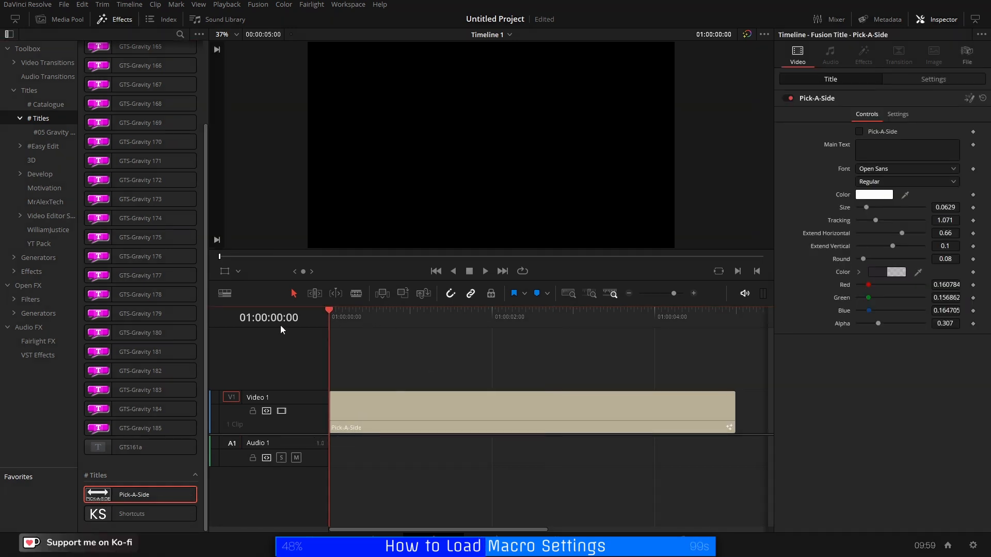
{"action": "left_click", "coordinate": [485, 268]}
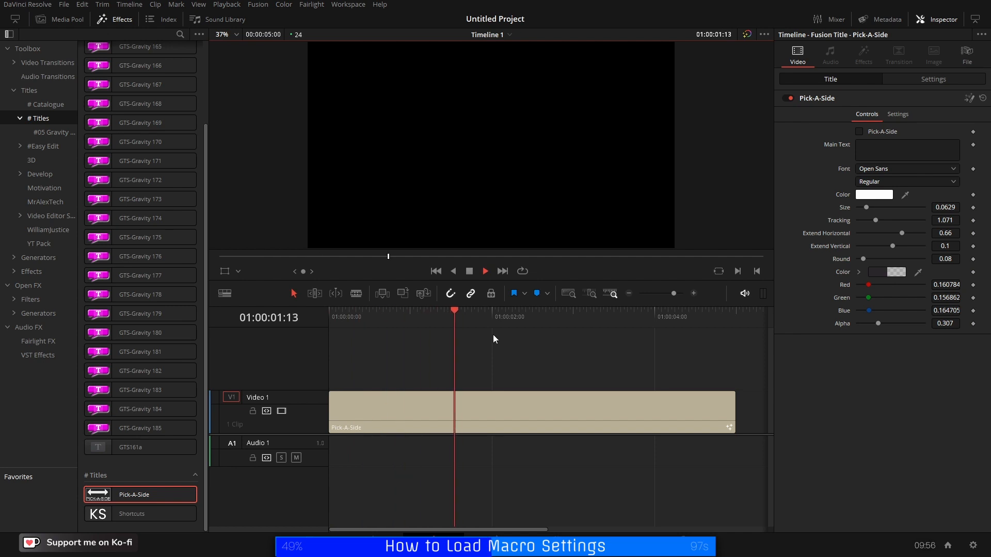
{"action": "left_click", "coordinate": [469, 272]}
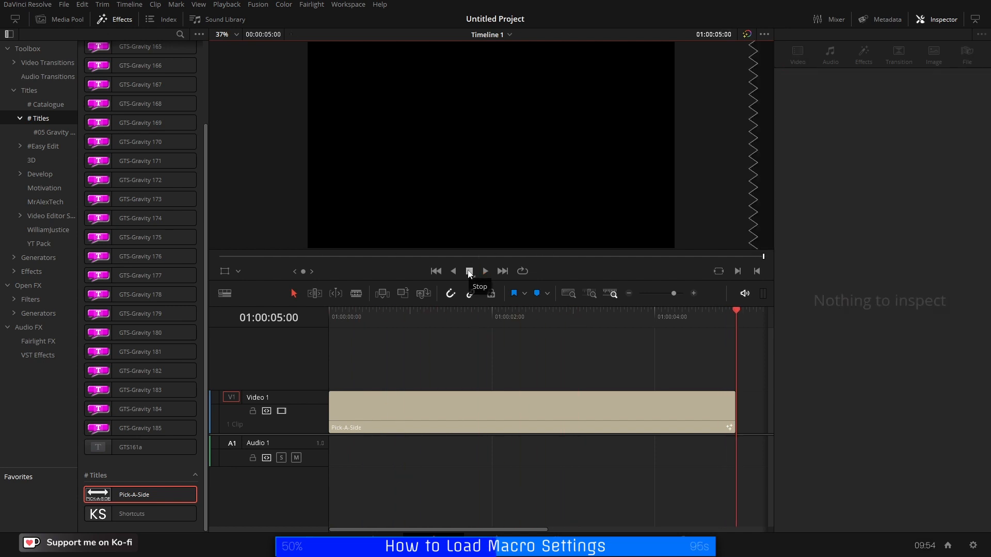
{"action": "left_click", "coordinate": [435, 272]}
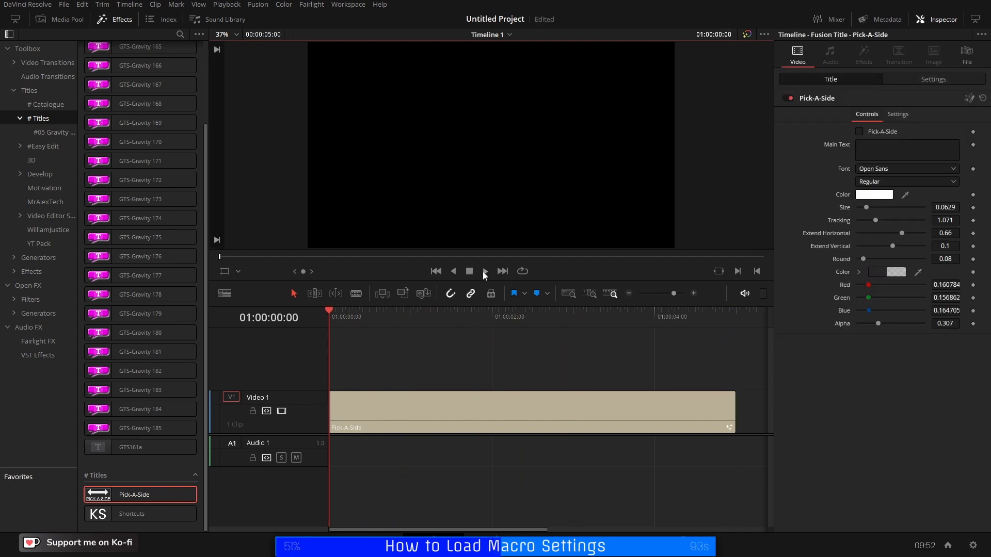
{"action": "left_click", "coordinate": [484, 271]}
{"action": "left_click", "coordinate": [469, 272]}
- Open the Pick-A-Side title in Fusion and load PickASide.setting from the Desktop's Comp Backup folder into the PickASide node
{"action": "left_click", "coordinate": [513, 421]}
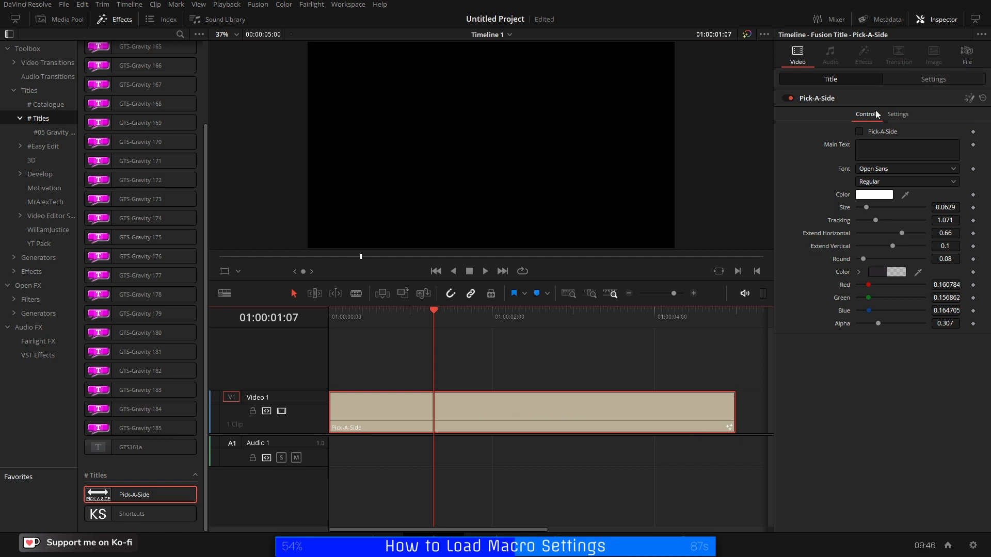
{"action": "left_click", "coordinate": [970, 99]}
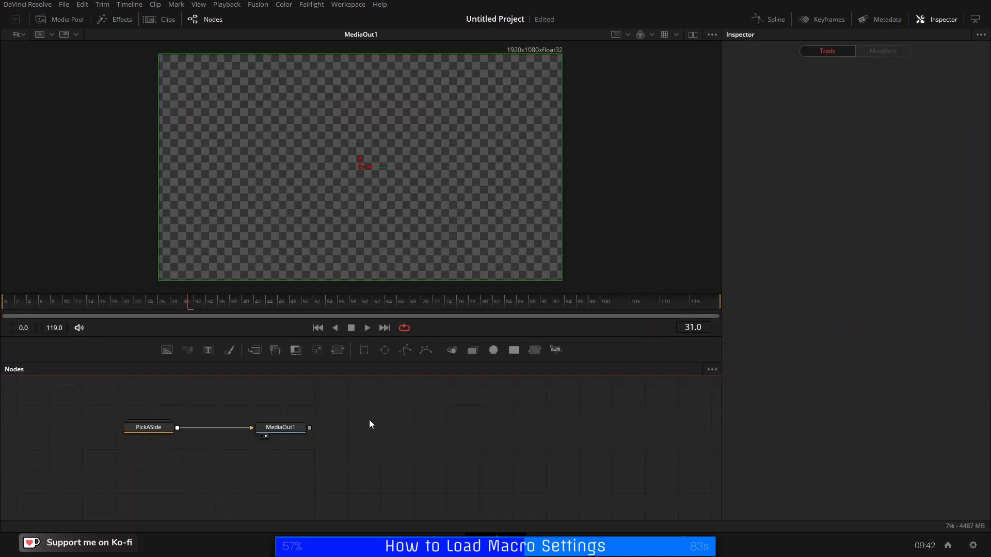
{"action": "left_click", "coordinate": [144, 429]}
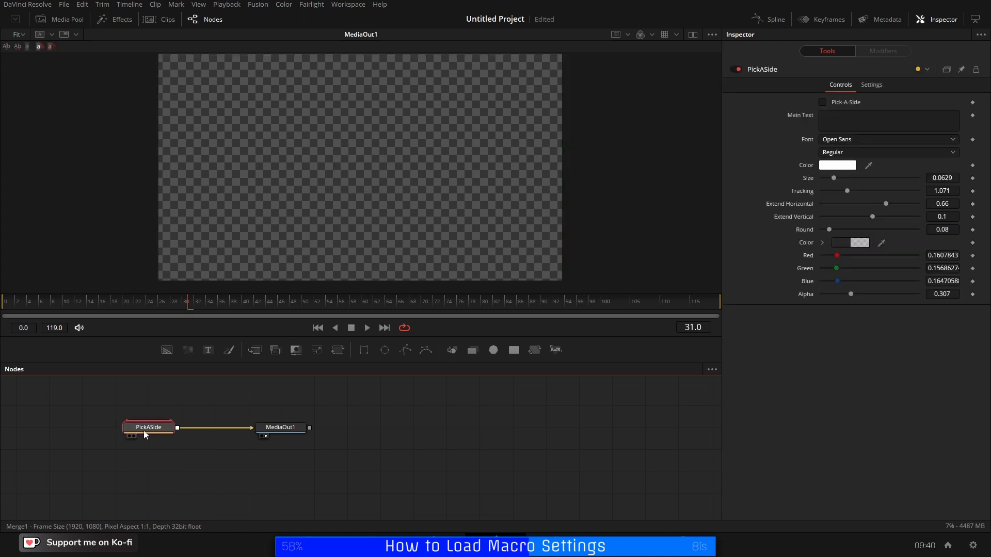
{"action": "right_click", "coordinate": [153, 429]}
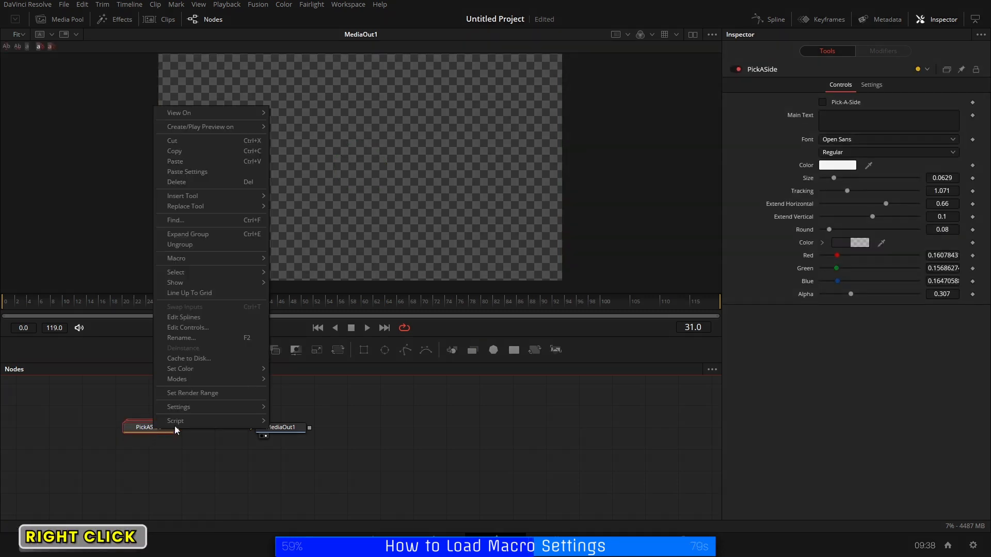
{"action": "mouse_move", "coordinate": [231, 406]}
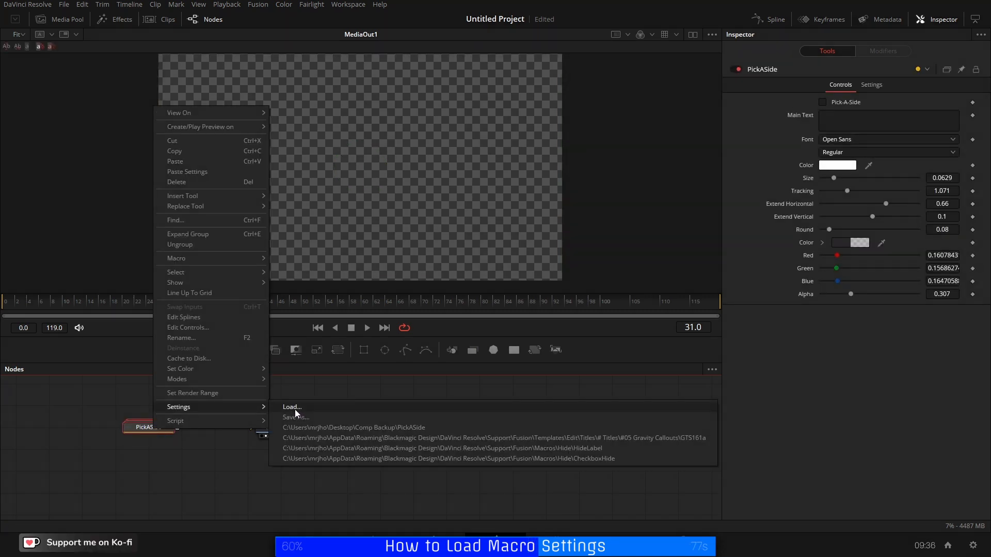
{"action": "left_click", "coordinate": [295, 410]}
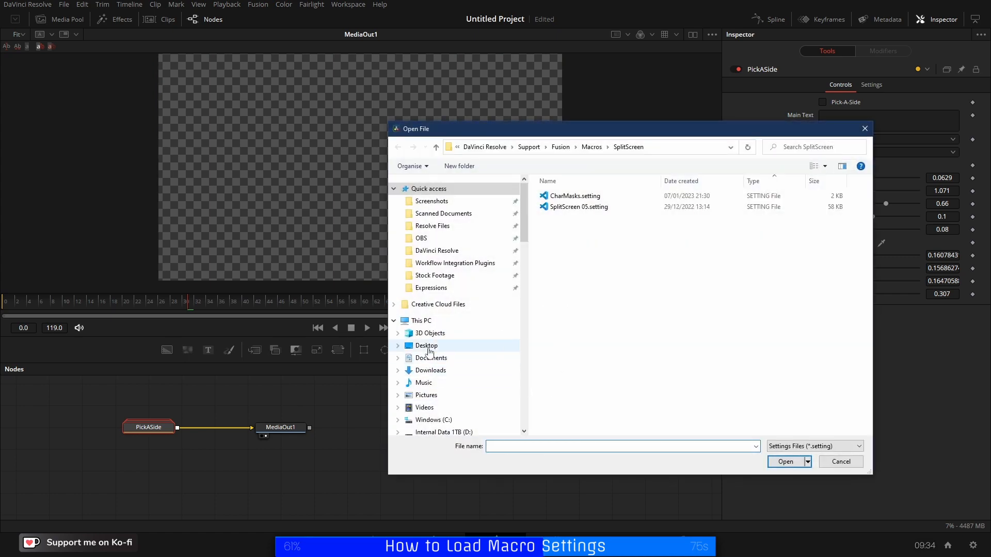
{"action": "left_click", "coordinate": [435, 349]}
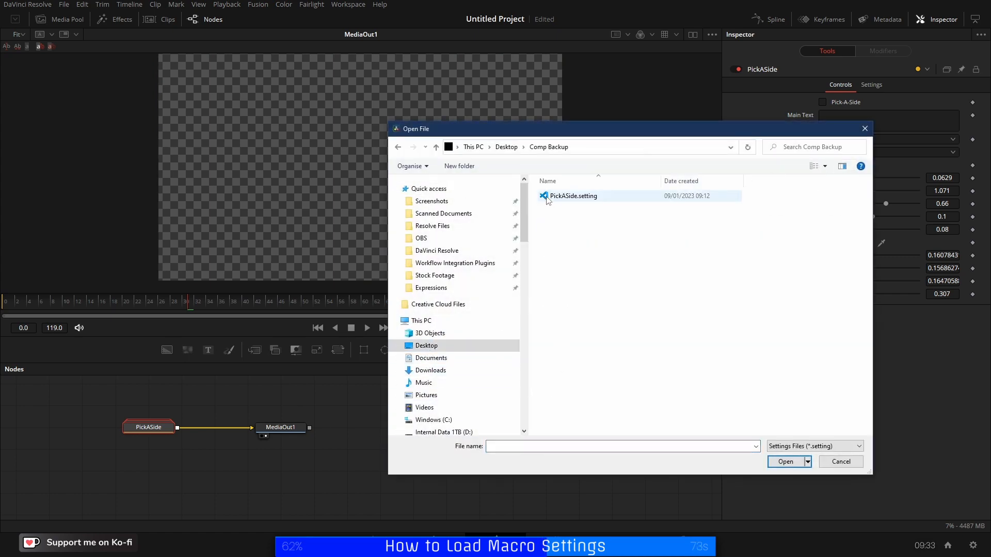
{"action": "double_click", "coordinate": [546, 199]}
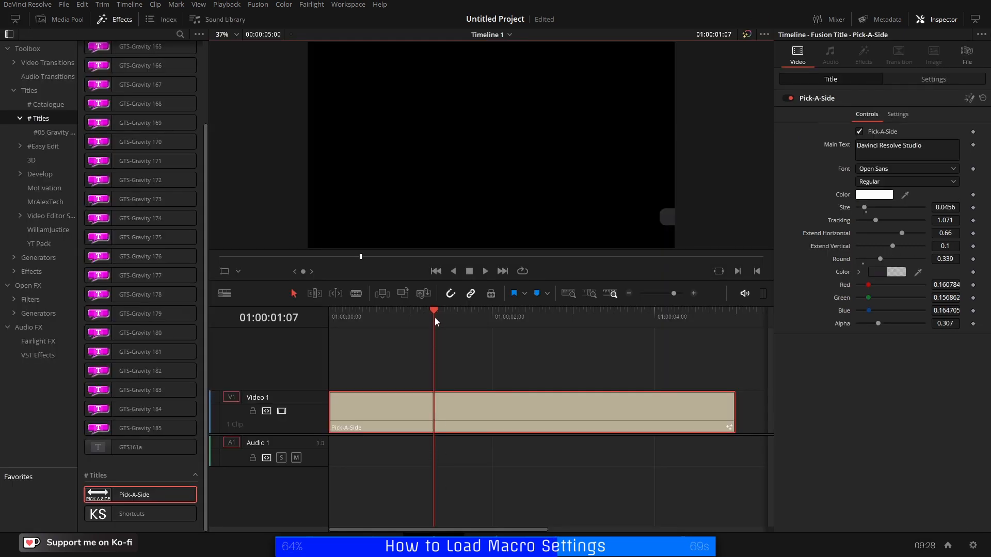
- Play the Pick-A-Side title on the edit timeline to check the loaded settings
{"action": "left_click", "coordinate": [431, 316]}
{"action": "key", "text": "space"}
{"action": "left_click", "coordinate": [466, 273]}
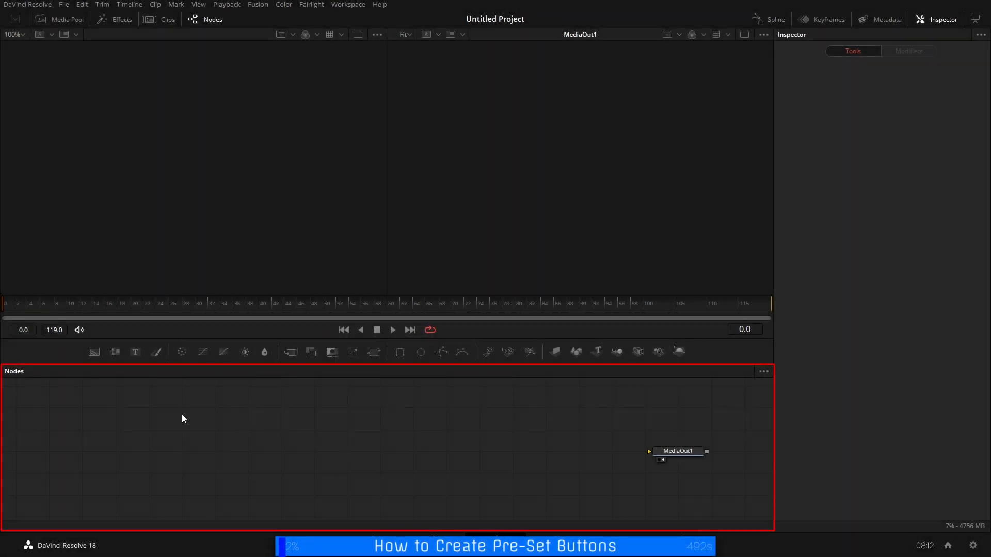
- Add a Background node connected to MediaOut1 and set its colour to red 0.3, green 0.5 and blue 0.8
{"action": "left_click_drag", "start_coordinate": [93, 352], "coordinate": [677, 455]}
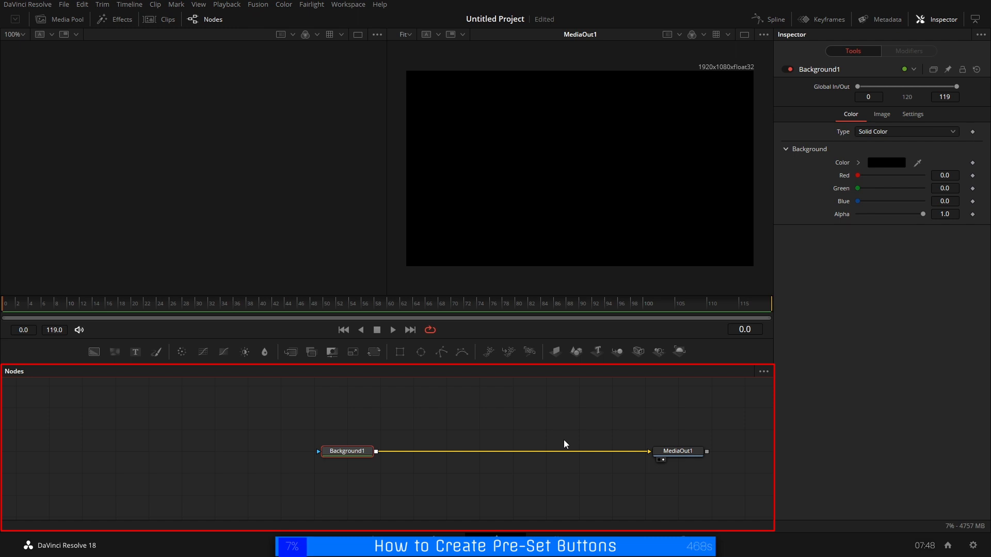
{"action": "left_click", "coordinate": [844, 382]}
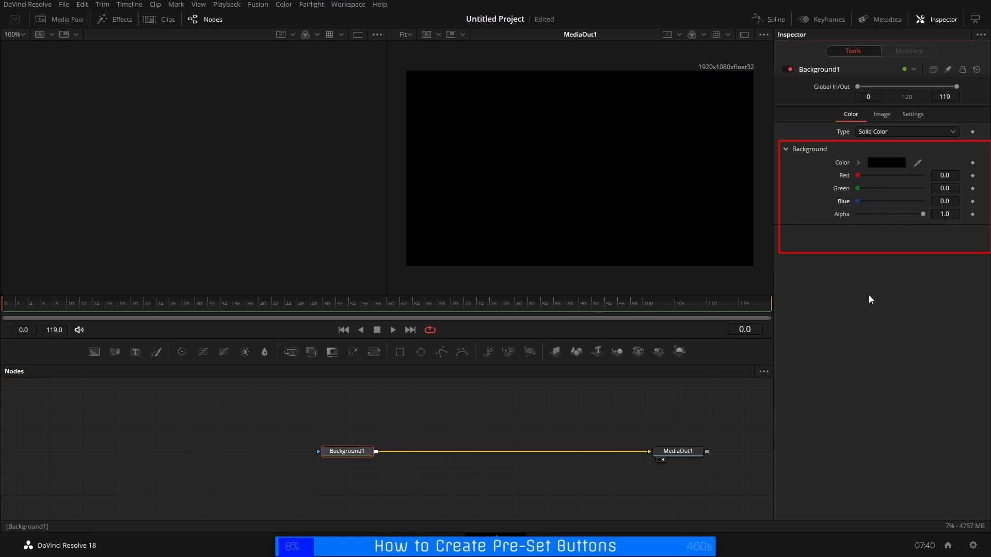
{"action": "left_click", "coordinate": [956, 175]}
{"action": "type", "text": "0.3"}
{"action": "key", "text": "Tab"}
{"action": "key", "text": "BackSpace"}
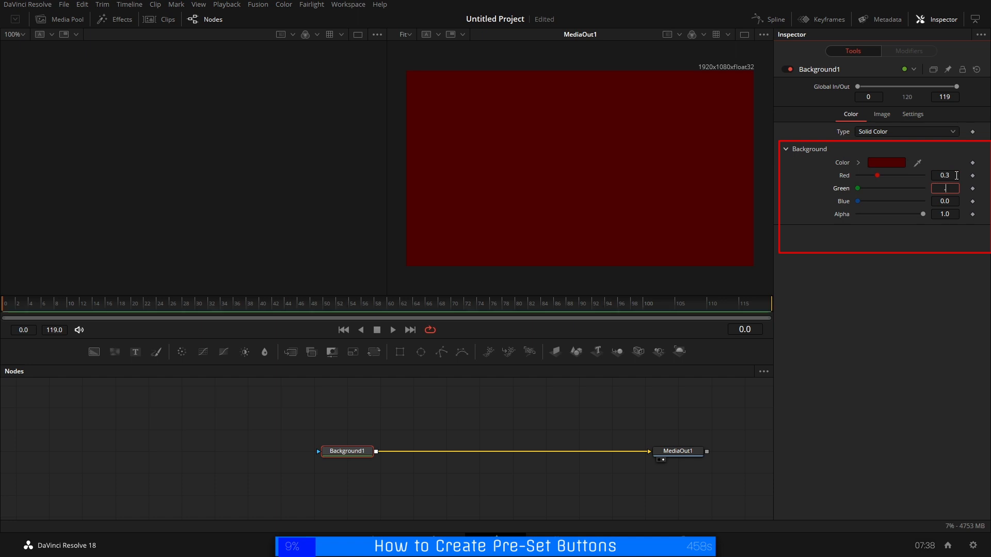
{"action": "type", "text": ".5"}
{"action": "key", "text": "Tab"}
{"action": "type", "text": ".8"}
{"action": "key", "text": "Tab"}
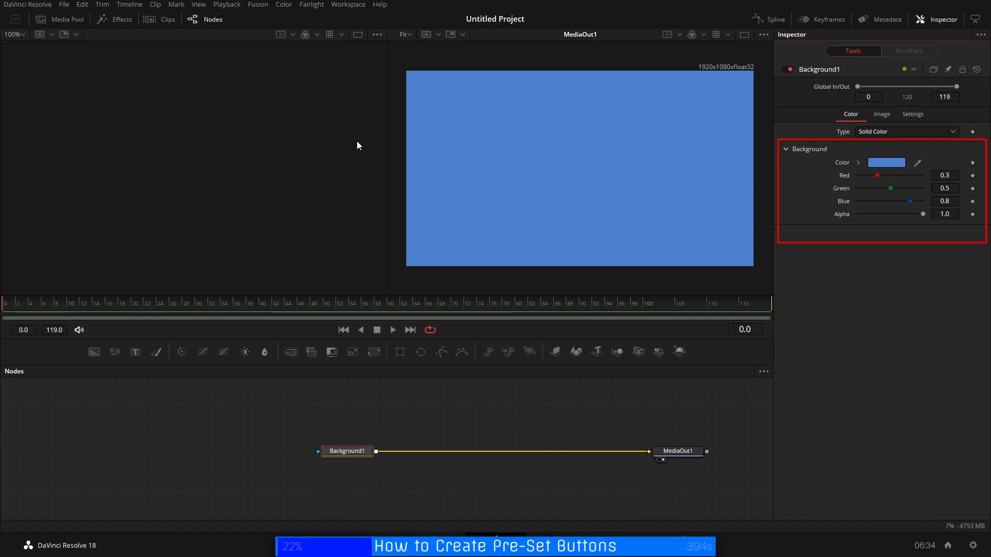
- Search the Expression Builder for "console", copy the code that pastes the node tree to the console, and close the window
{"action": "left_click", "coordinate": [348, 5]}
{"action": "mouse_move", "coordinate": [387, 336]}
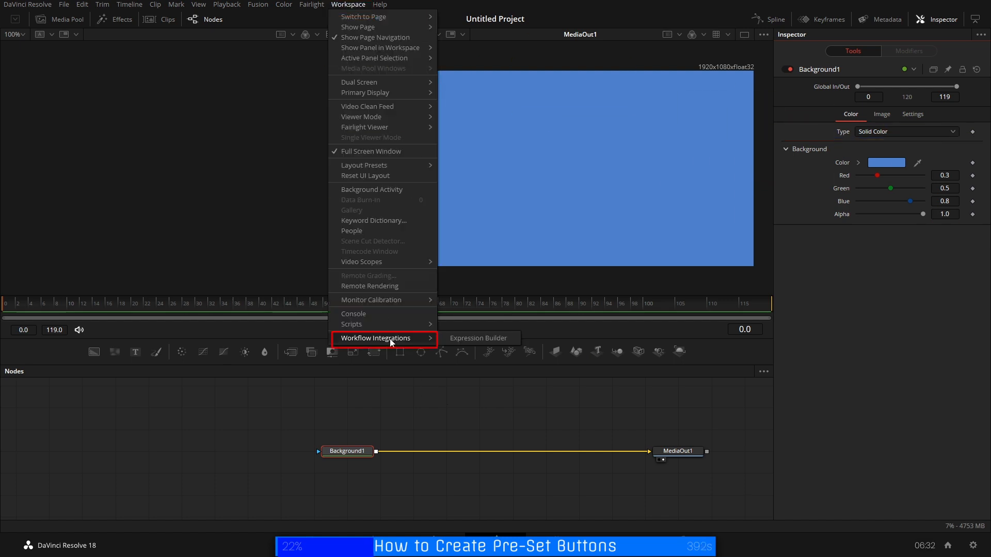
{"action": "left_click", "coordinate": [462, 339]}
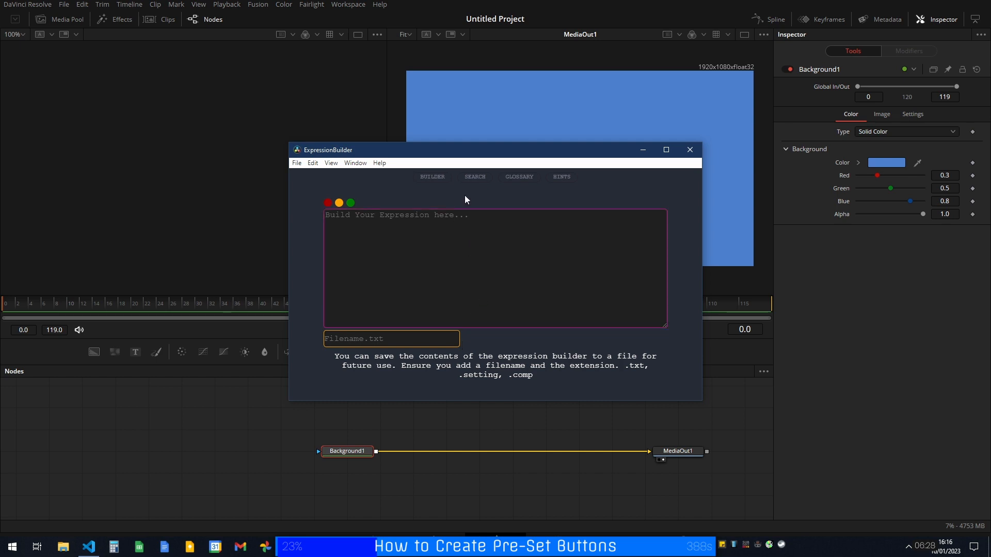
{"action": "left_click", "coordinate": [474, 176]}
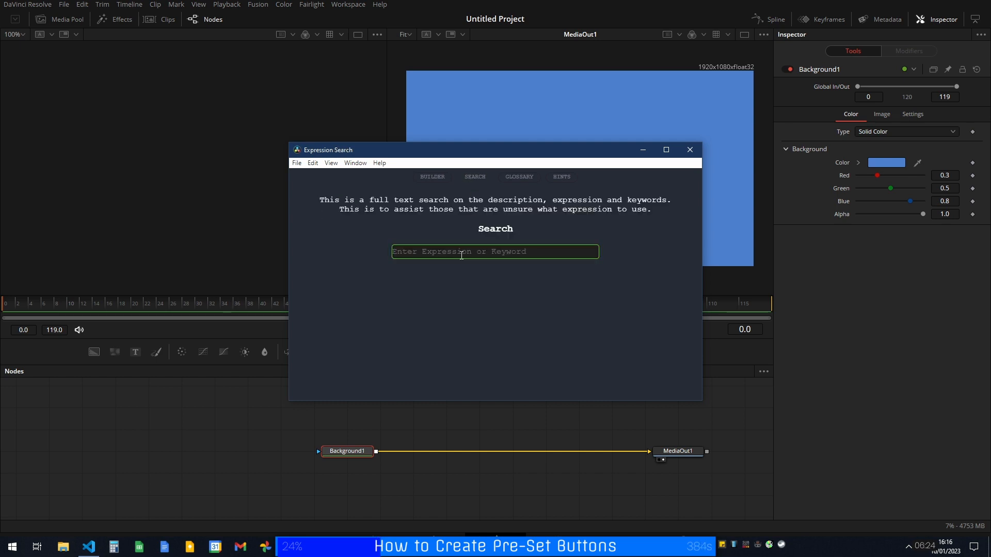
{"action": "type", "text": "console"}
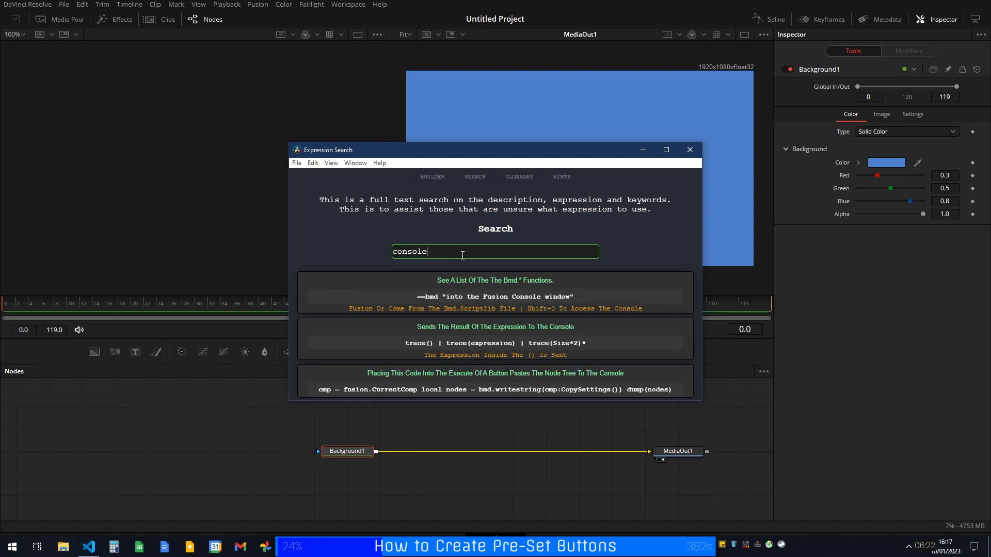
{"action": "left_click_drag", "start_coordinate": [672, 390], "coordinate": [314, 392]}
{"action": "left_click", "coordinate": [690, 154]}
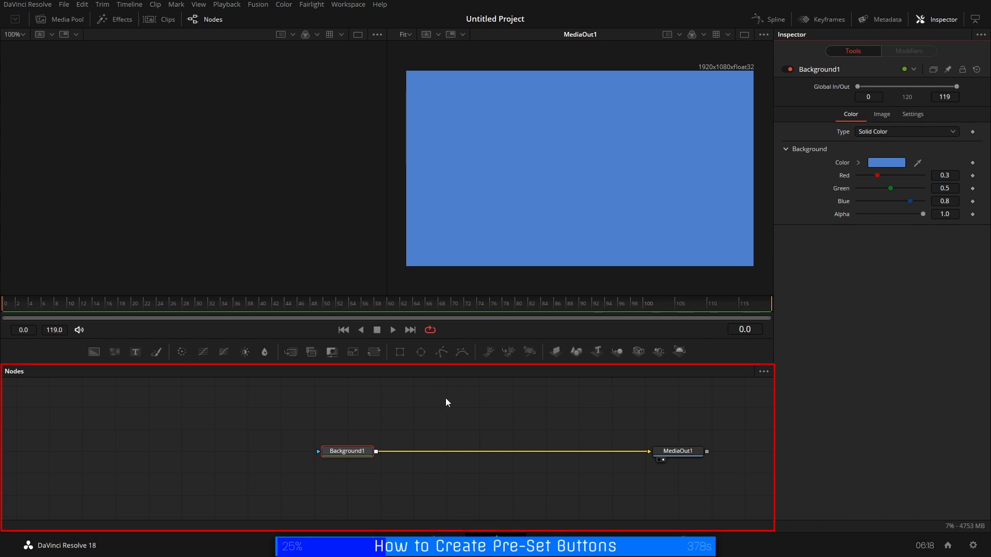
- Start a new user control named Dump on Background1, placed on the Color page as a ButtonControl
{"action": "right_click", "coordinate": [346, 455]}
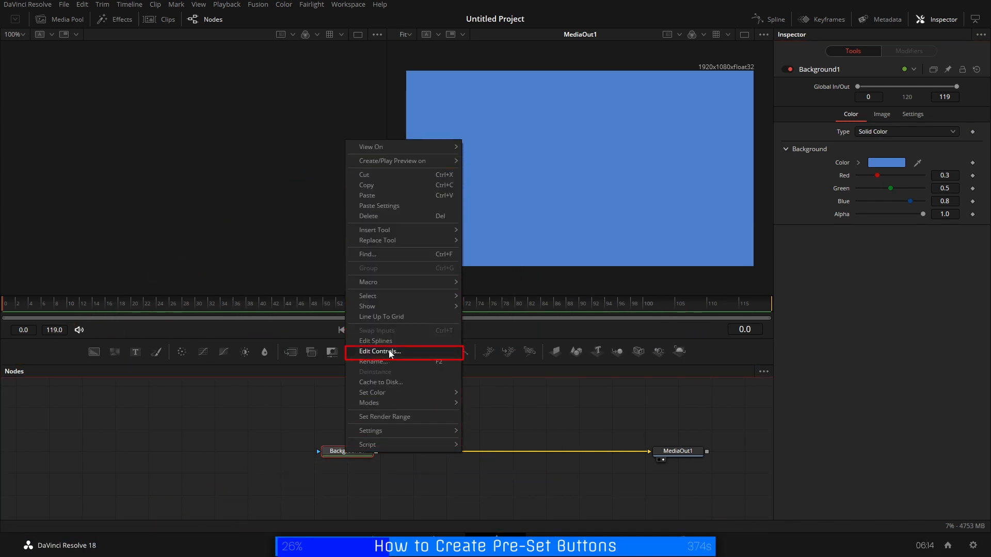
{"action": "left_click", "coordinate": [828, 396]}
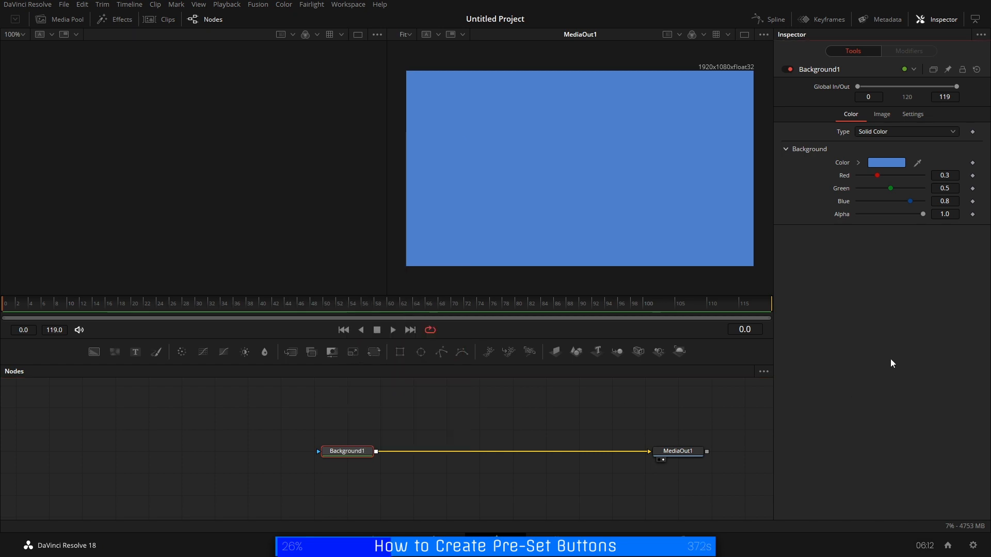
{"action": "right_click", "coordinate": [825, 69]}
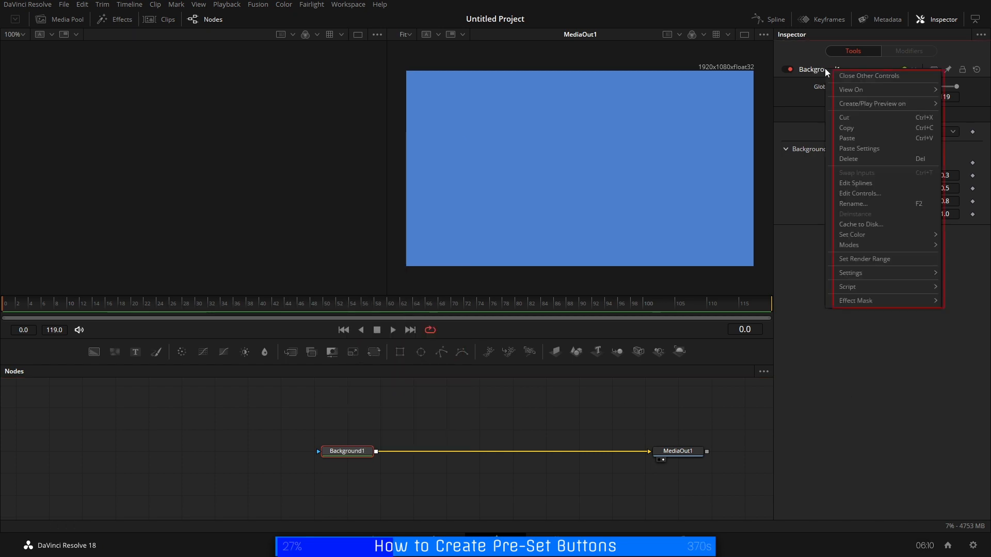
{"action": "left_click", "coordinate": [857, 196]}
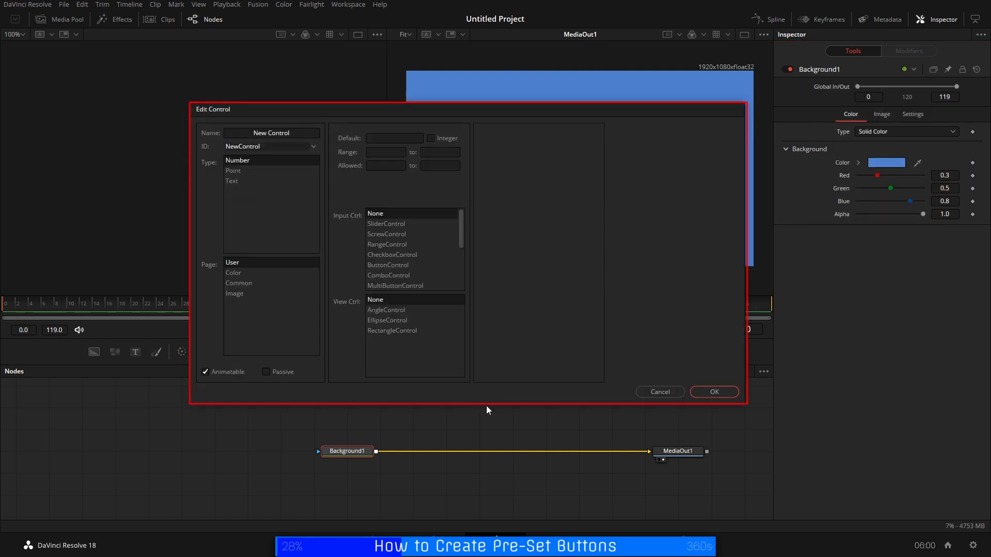
{"action": "left_click_drag", "start_coordinate": [303, 130], "coordinate": [234, 133]}
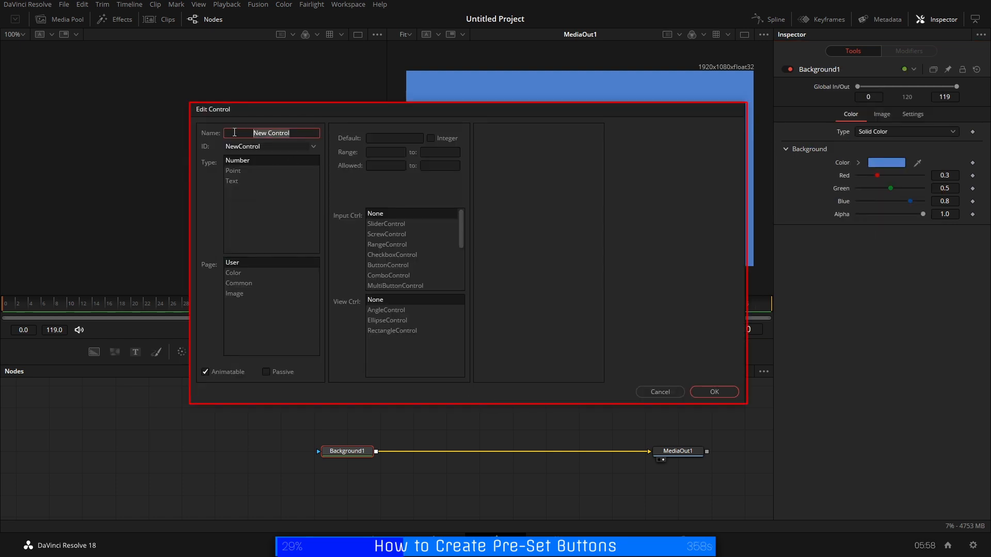
{"action": "type", "text": "Dump"}
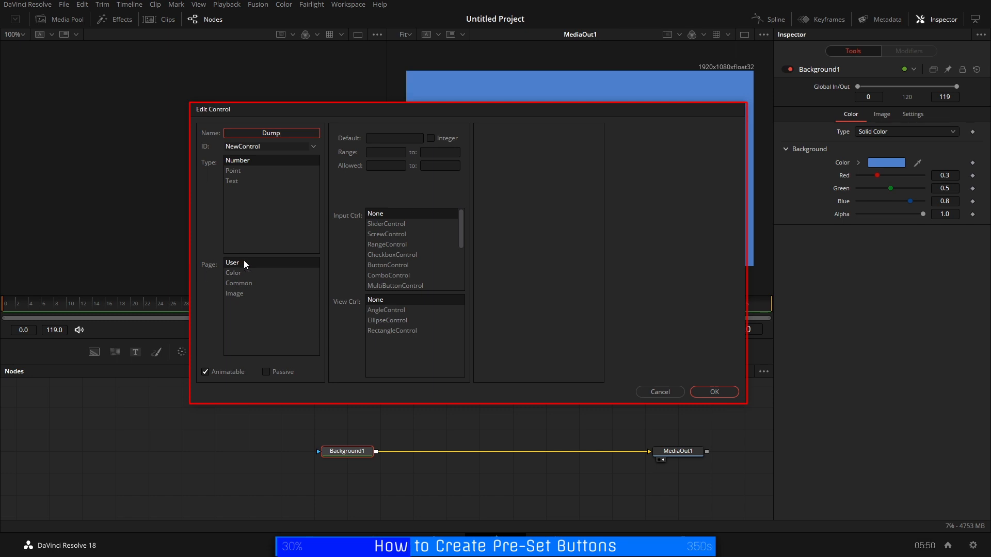
{"action": "left_click", "coordinate": [231, 274]}
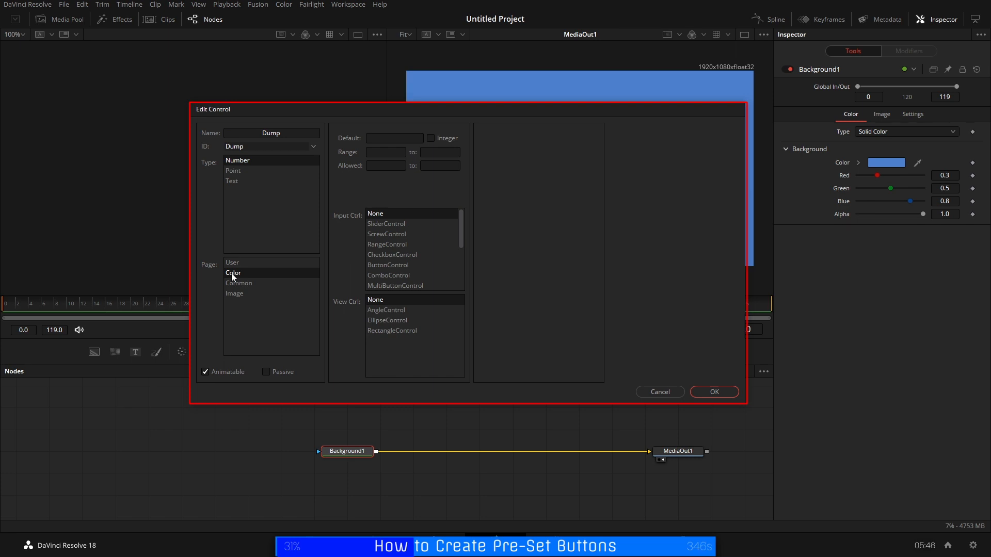
{"action": "left_click", "coordinate": [384, 265]}
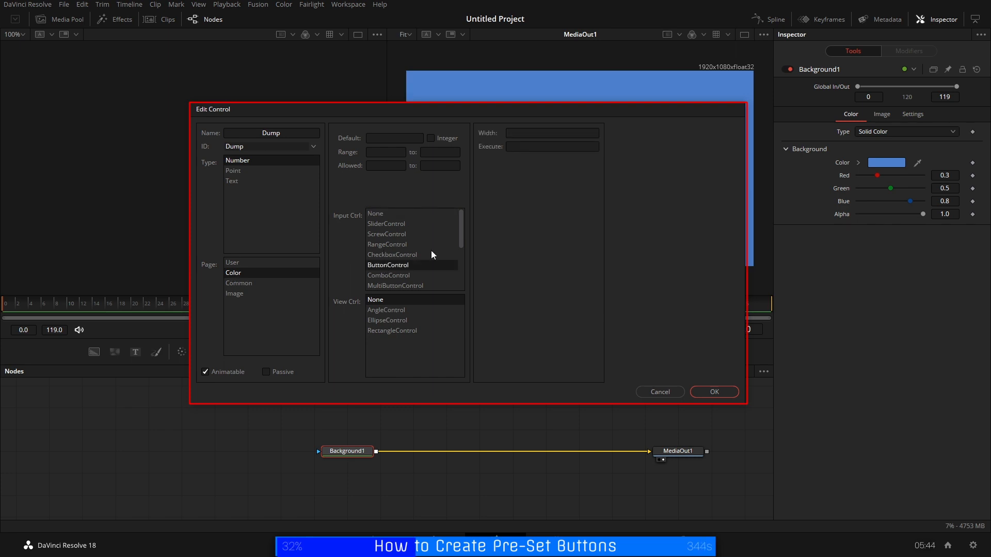
- Set the Dump button's width to 0.5, paste the copied node-dump code as its Execute script, and create the control
{"action": "left_click", "coordinate": [533, 134]}
{"action": "type", "text": "0.5"}
{"action": "left_click", "coordinate": [550, 146]}
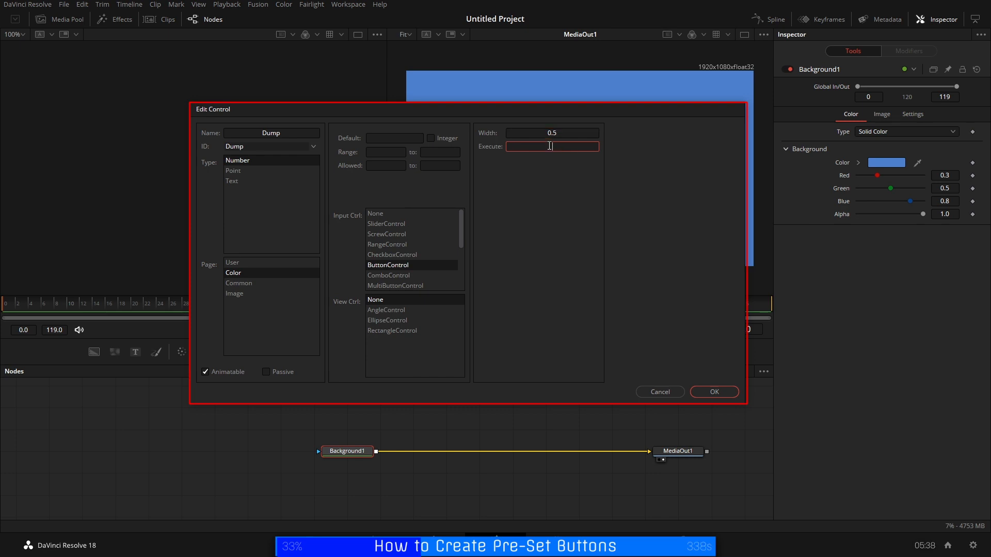
{"action": "key", "text": "ctrl+v"}
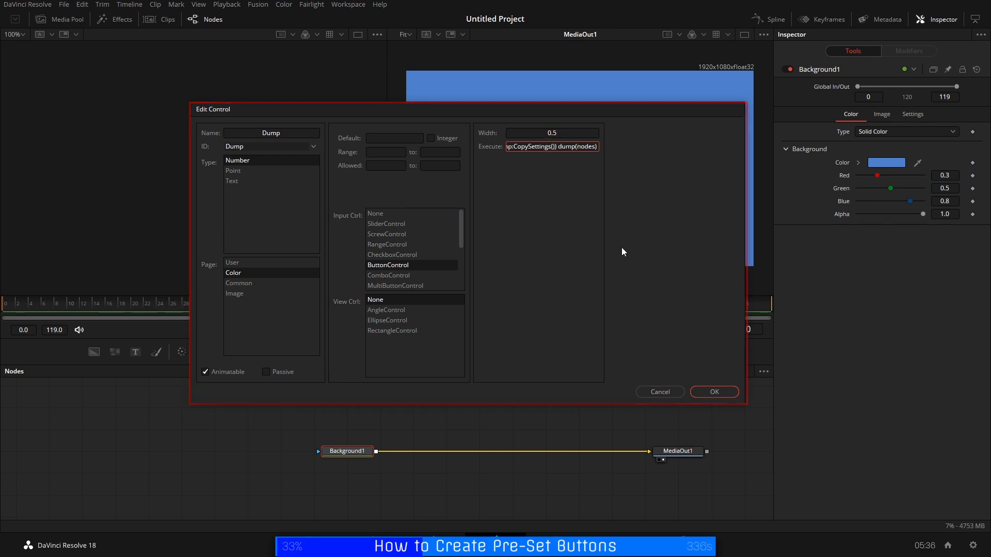
{"action": "left_click", "coordinate": [710, 394]}
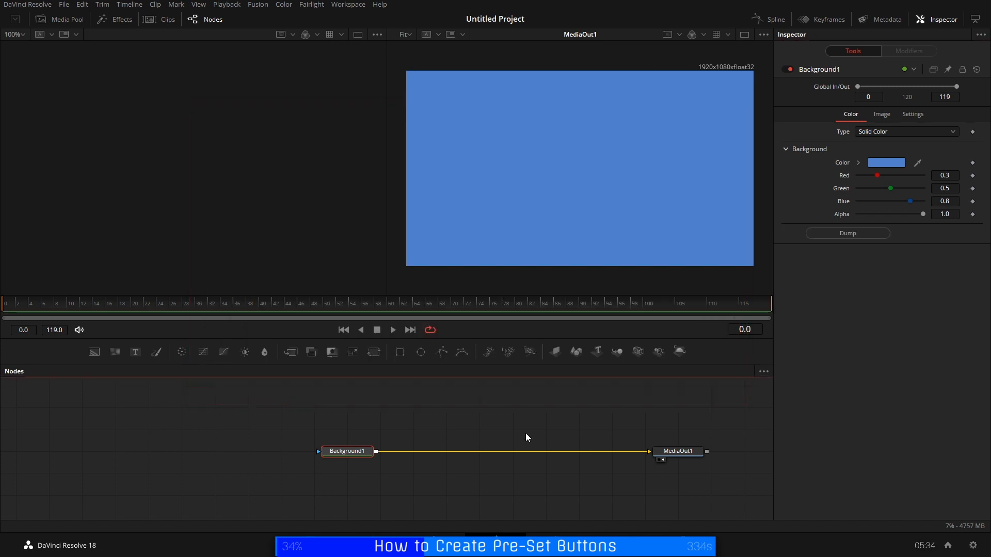
- Open the console, move it clear of the viewer, output the node settings with the Dump button, and dismiss the console
{"action": "key", "text": "shift+0"}
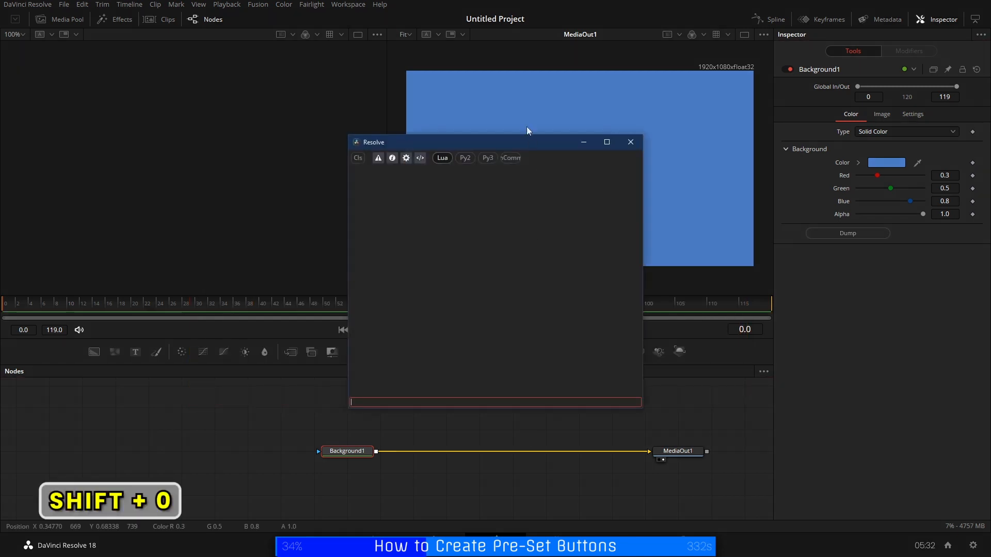
{"action": "left_click_drag", "start_coordinate": [506, 143], "coordinate": [203, 32]}
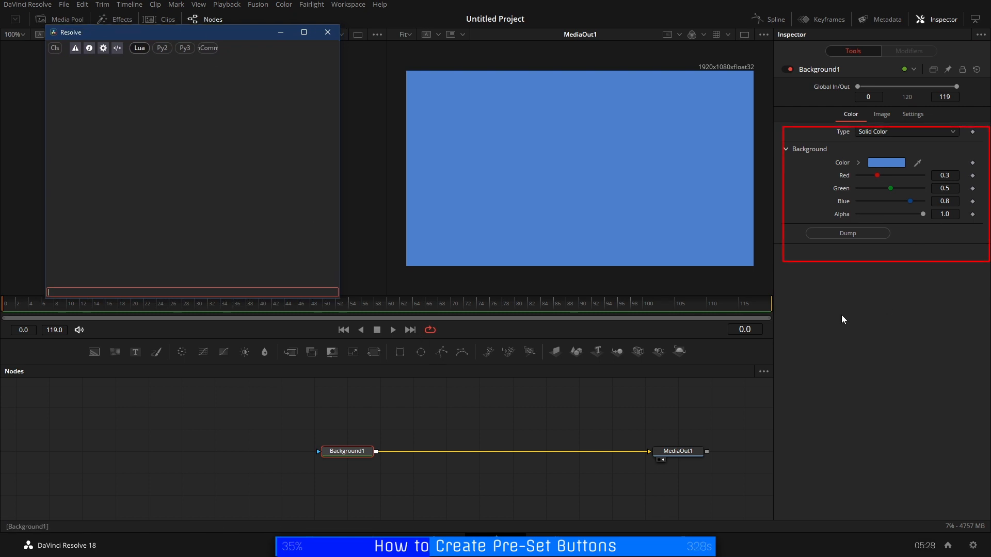
{"action": "left_click", "coordinate": [848, 233]}
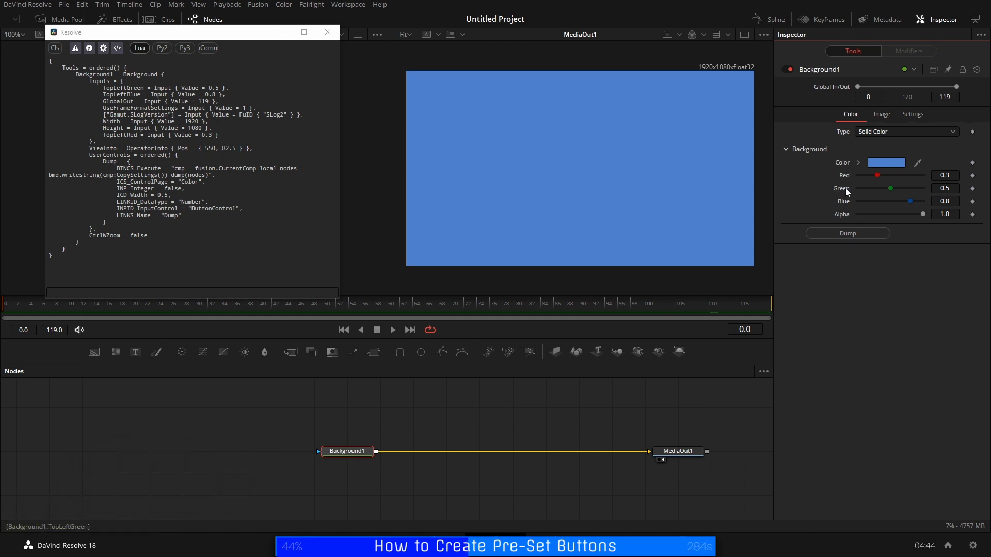
{"action": "left_click", "coordinate": [320, 408]}
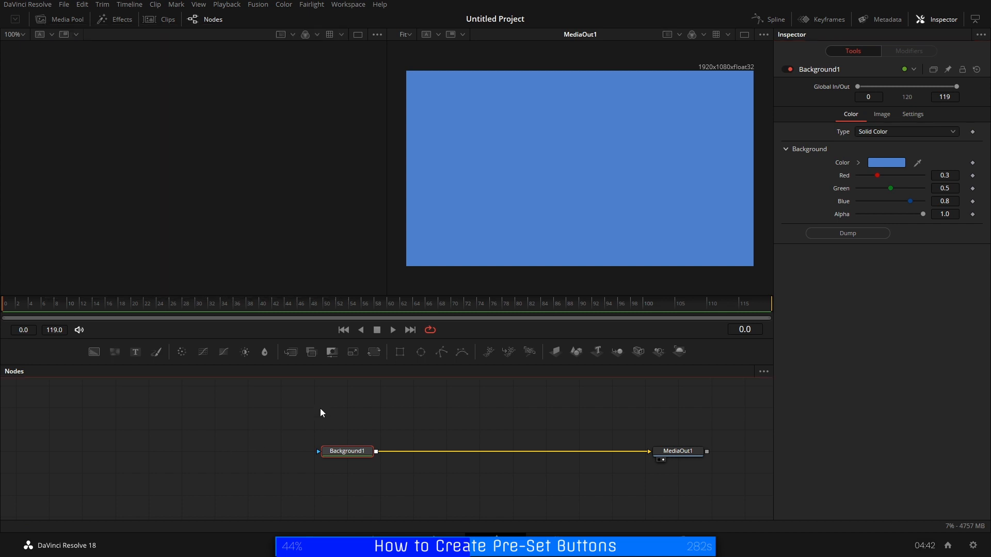
- Write the expression Background1:SetInput('TopLeftRed', 1.0) in the Expression Builder, copy it and close the window
{"action": "left_click", "coordinate": [350, 5]}
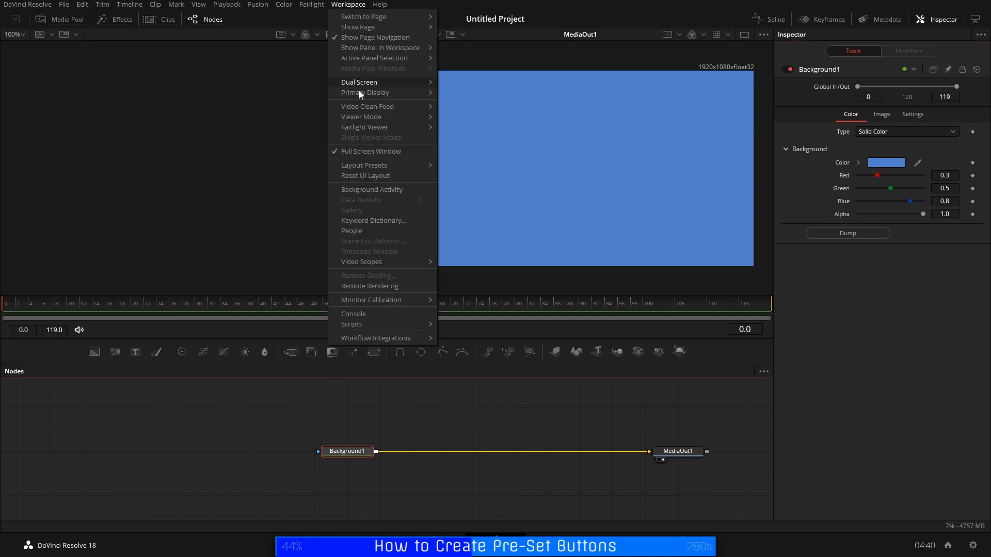
{"action": "mouse_move", "coordinate": [405, 338]}
{"action": "left_click", "coordinate": [475, 336]}
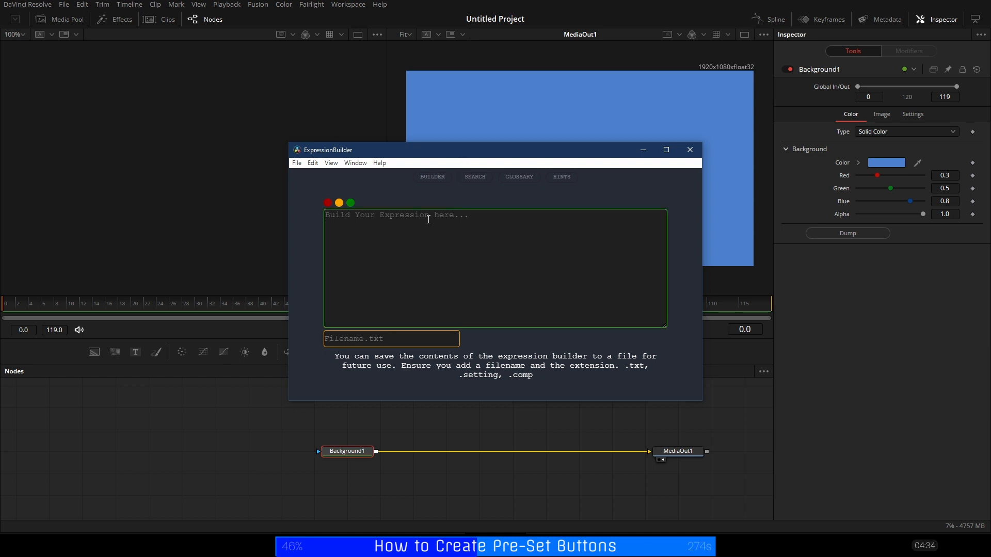
{"action": "type", "text": "Background1"}
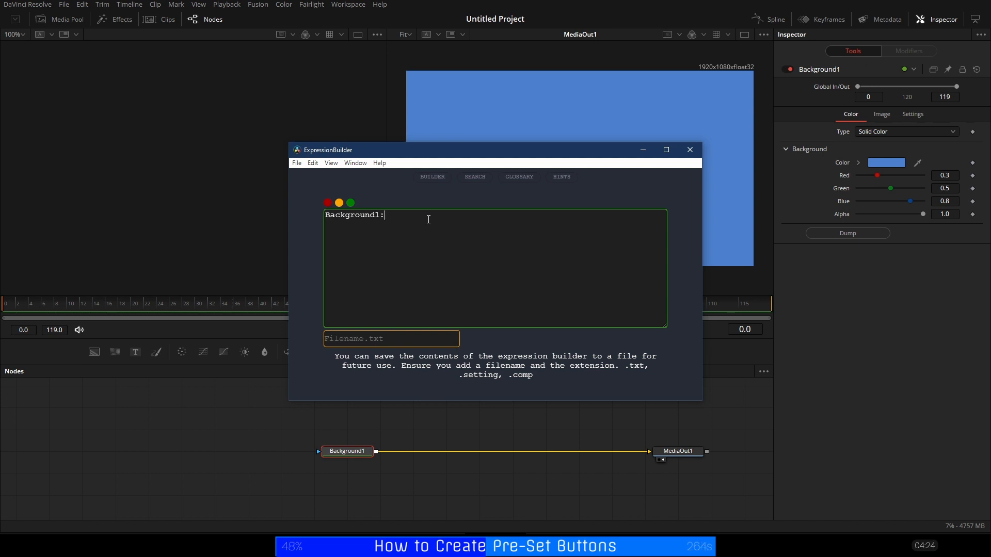
{"action": "type", "text": ":SetInput"}
{"action": "type", "text": "('"}
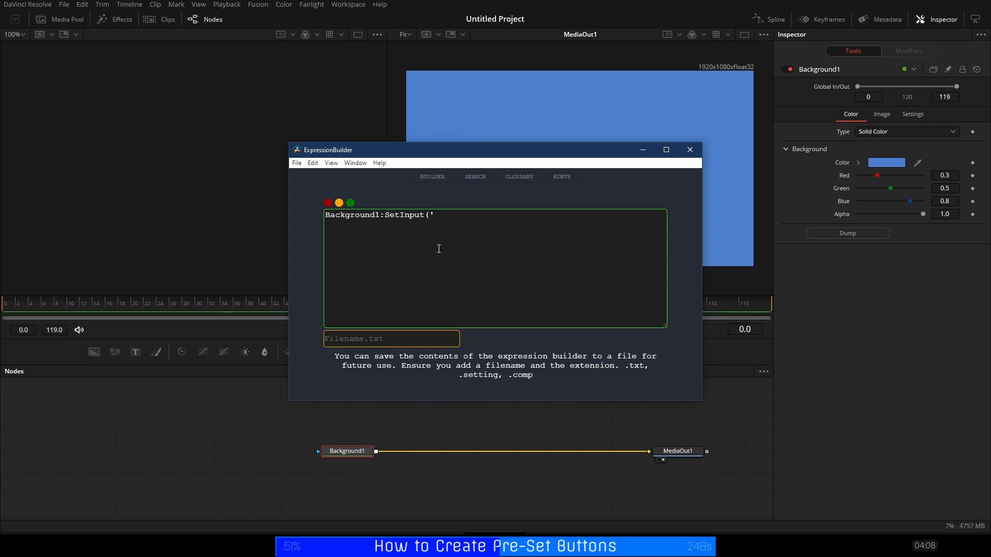
{"action": "type", "text": "TopLeftRed"}
{"action": "type", "text": "'"}
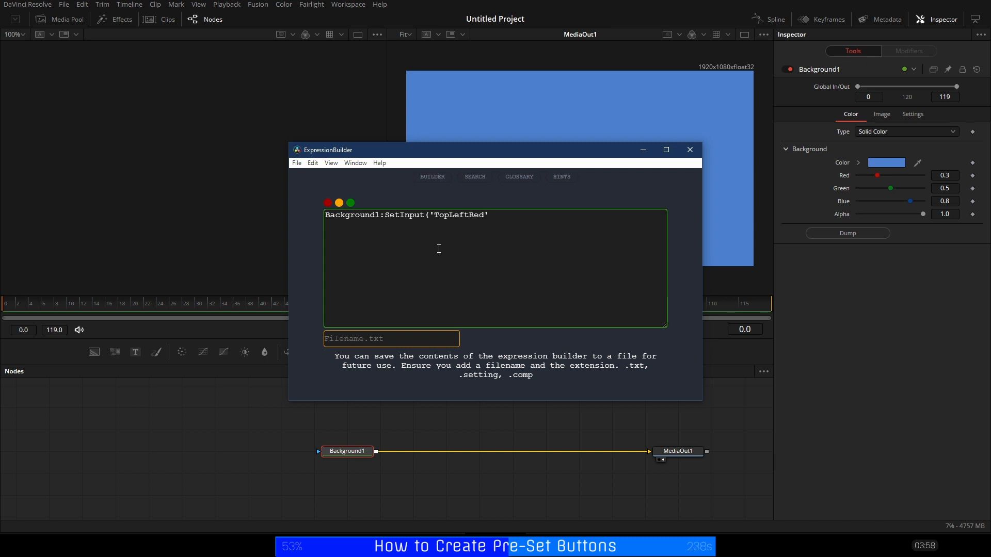
{"action": "type", "text": ", 1.0)"}
{"action": "left_click", "coordinate": [352, 205]}
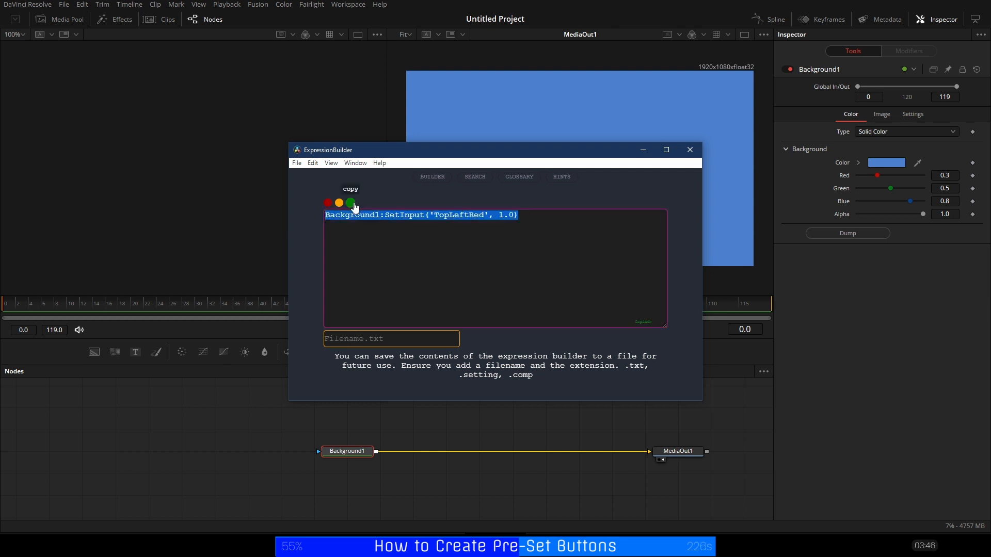
{"action": "left_click", "coordinate": [690, 151]}
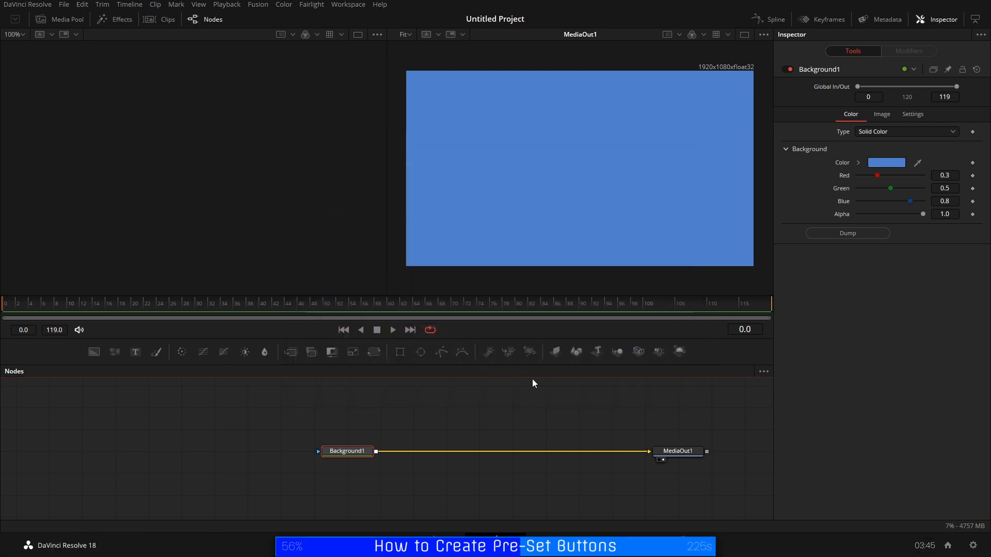
- Start a new user control named BGR on Background1, placed on the Color page as a ButtonControl
{"action": "right_click", "coordinate": [352, 451]}
{"action": "left_click", "coordinate": [384, 349]}
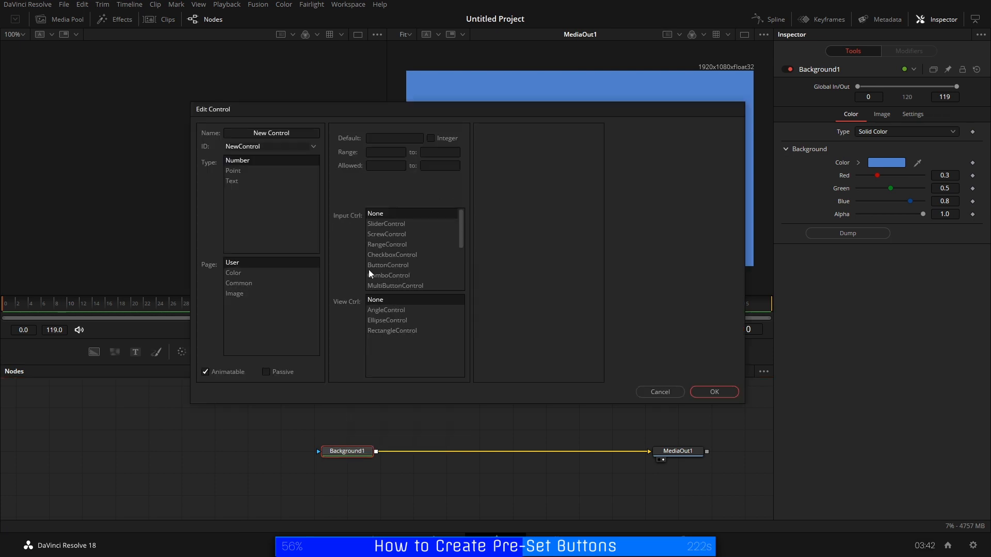
{"action": "left_click_drag", "start_coordinate": [296, 133], "coordinate": [225, 135]}
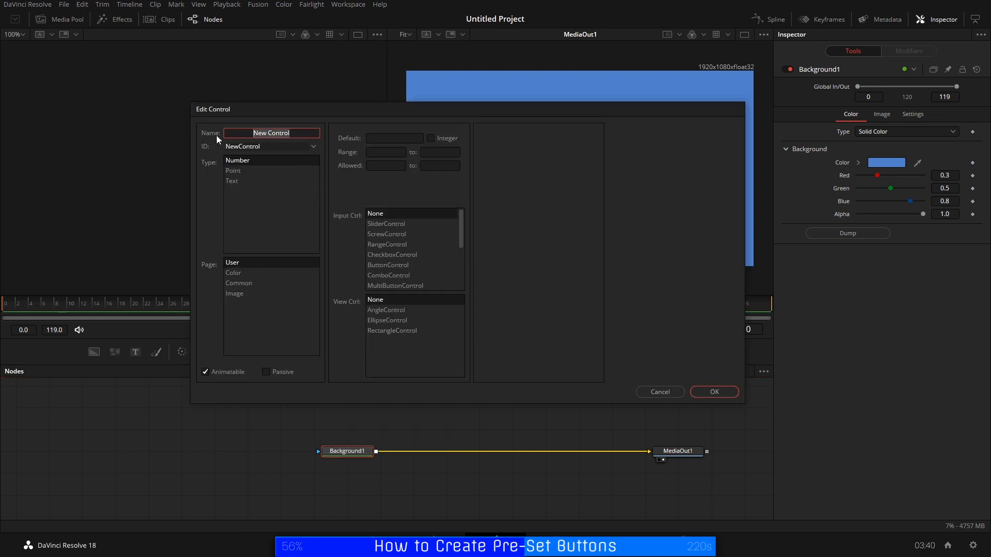
{"action": "type", "text": "BGR"}
{"action": "left_click", "coordinate": [240, 275]}
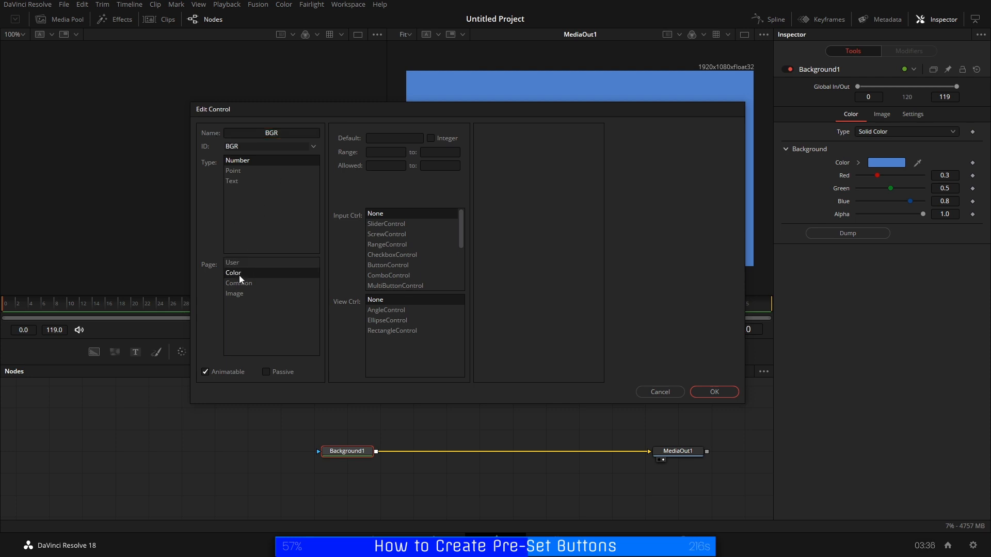
{"action": "left_click", "coordinate": [376, 265]}
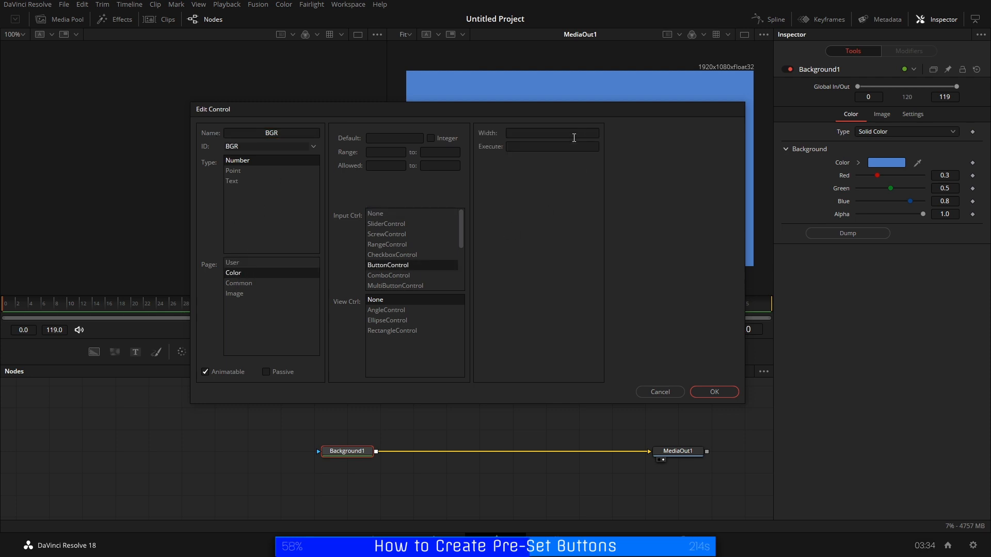
- Set the BGR button's width to 0.5, paste the copied expression as its Execute script, create the control and run it
{"action": "left_click", "coordinate": [574, 134]}
{"action": "type", "text": ".5"}
{"action": "left_click", "coordinate": [563, 146]}
{"action": "key", "text": "ctrl+v"}
{"action": "left_click", "coordinate": [710, 392]}
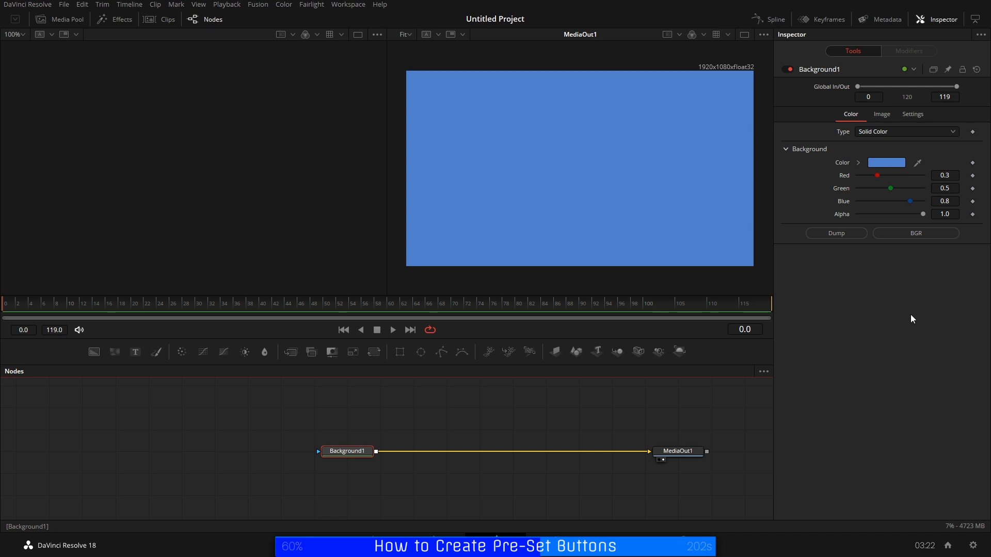
{"action": "left_click", "coordinate": [918, 234]}
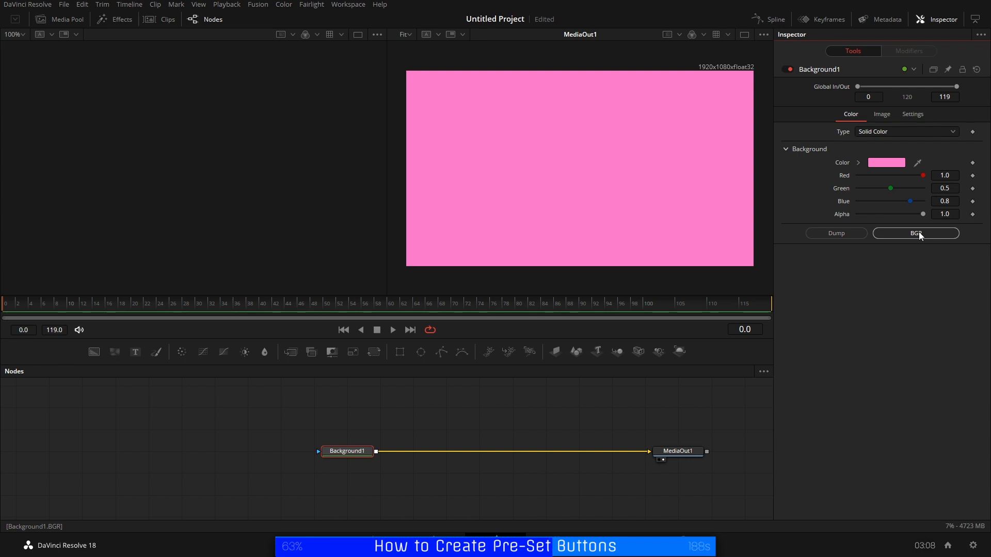
- Reopen the Expression Builder and write the expression Background1:SetInput('TopLeftRed', 1.0)
{"action": "left_click", "coordinate": [342, 5]}
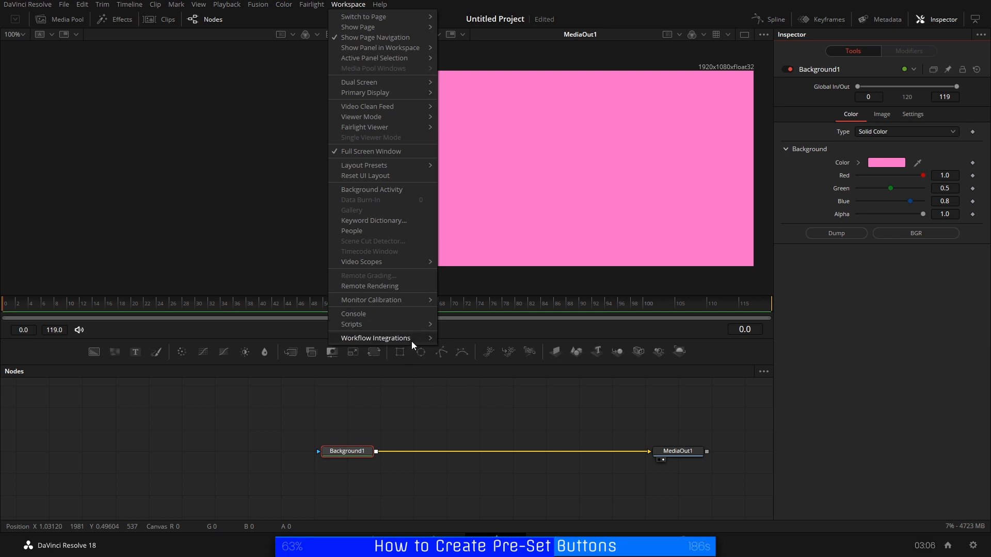
{"action": "mouse_move", "coordinate": [411, 340]}
{"action": "left_click", "coordinate": [453, 340]}
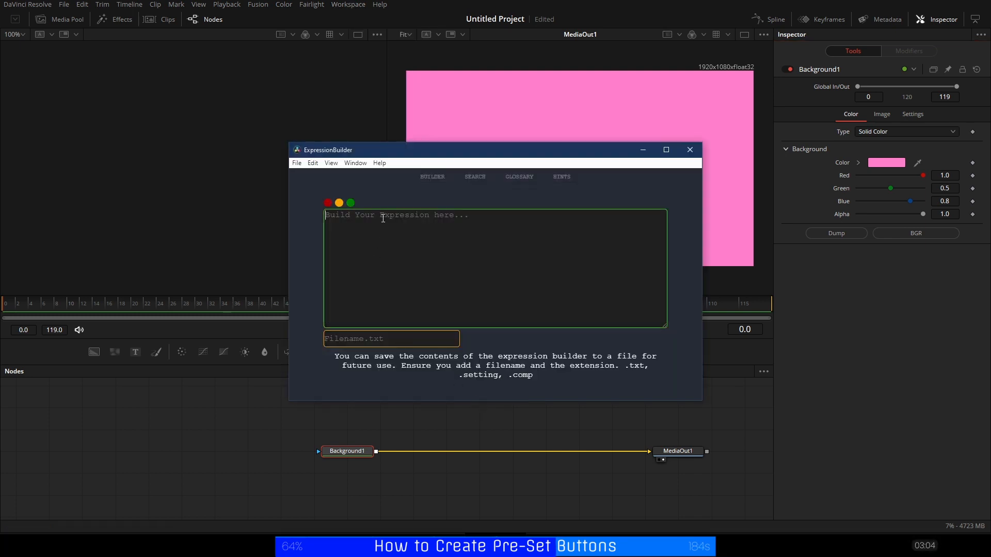
{"action": "type", "text": "Background1"}
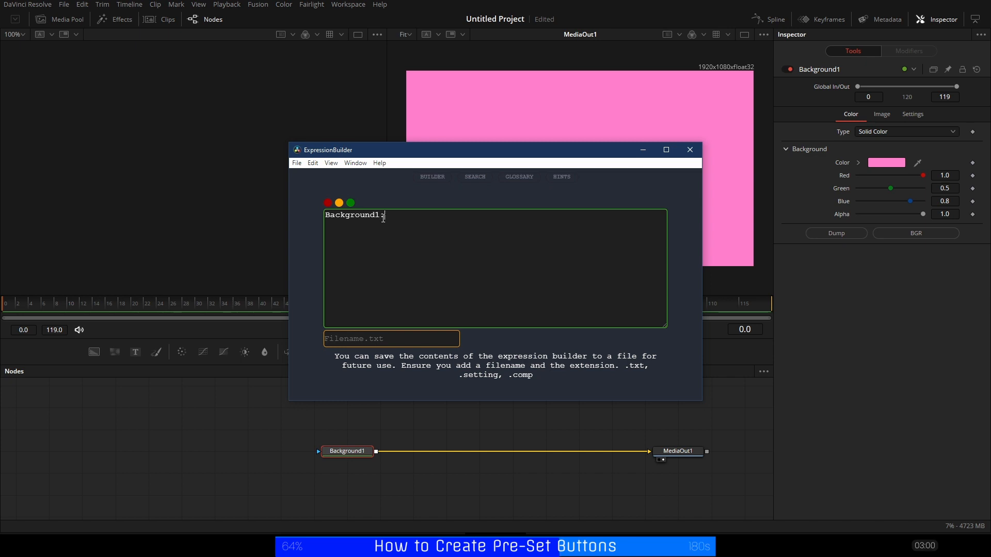
{"action": "type", "text": ":SetInput('Top"}
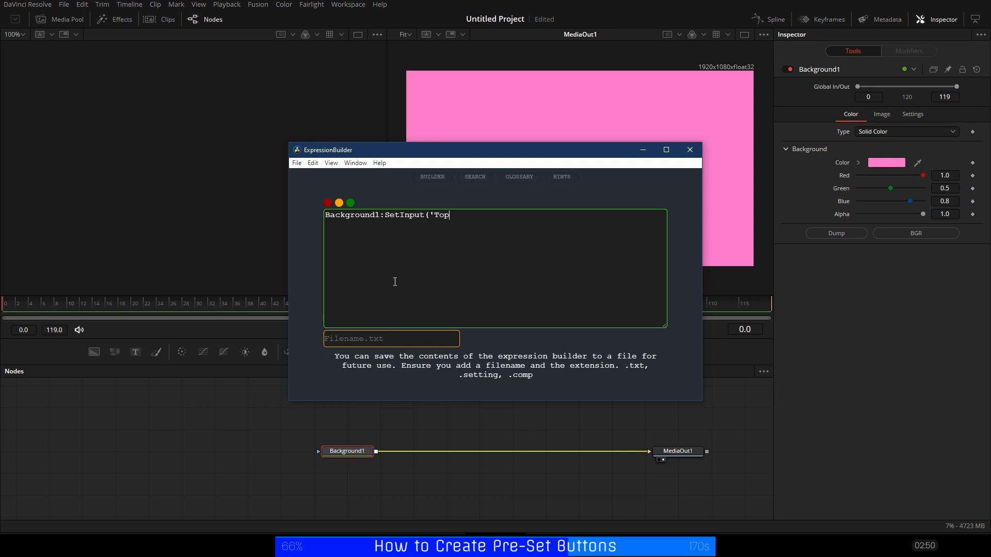
{"action": "type", "text": "LeftRed', 1.0)"}
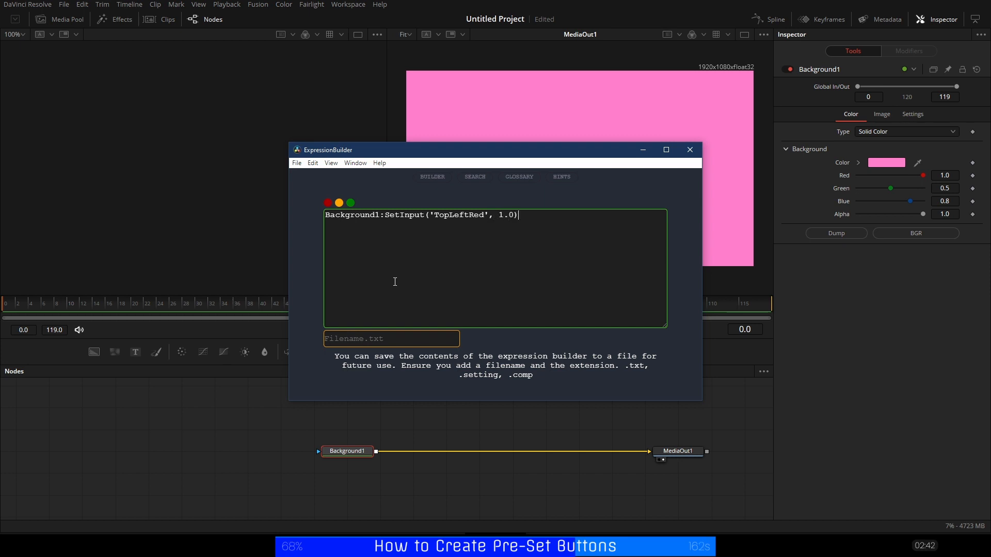
- Duplicate the SetInput expression so the script has three identical lines
{"action": "key", "text": "Return"}
{"action": "left_click_drag", "start_coordinate": [524, 218], "coordinate": [297, 218]}
{"action": "key", "text": "ctrl+c"}
{"action": "left_click", "coordinate": [521, 216]}
{"action": "key", "text": "ctrl+v"}
{"action": "key", "text": "Return"}
{"action": "key", "text": "ctrl+v"}
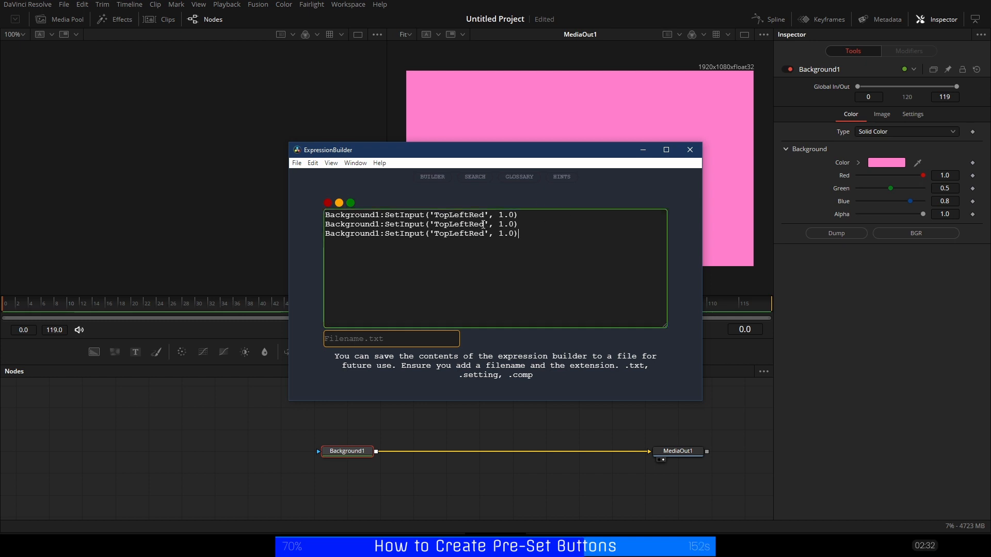
- Change the script's second line to target TopLeftBlue with the value 0.0
{"action": "left_click_drag", "start_coordinate": [483, 224], "coordinate": [469, 225]}
{"action": "type", "text": "Ble"}
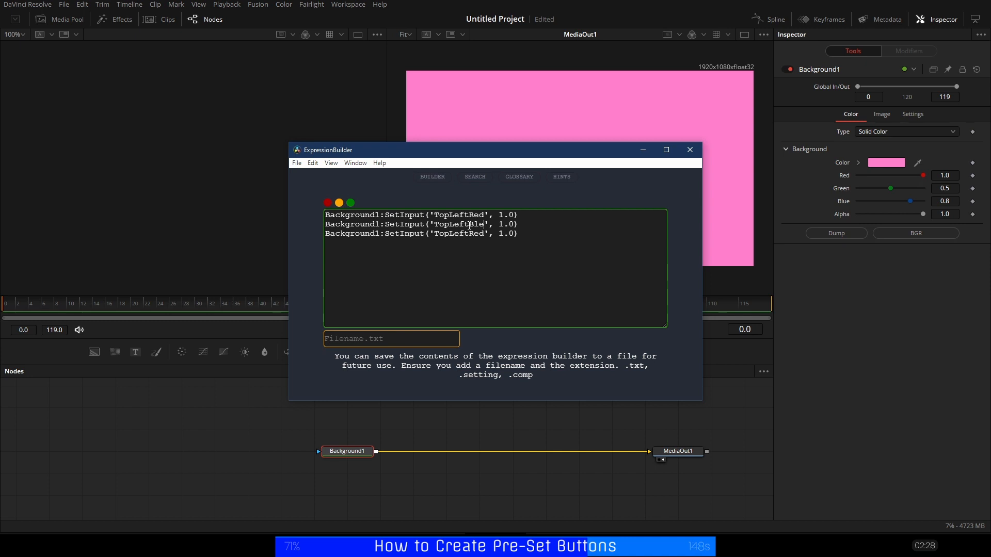
{"action": "key", "text": "BackSpace"}
{"action": "type", "text": "ue"}
{"action": "left_click", "coordinate": [509, 225]}
{"action": "key", "text": "BackSpace"}
{"action": "type", "text": "0"}
- Change the script's third line to TopLeftGreen with the value 0.0, copy the whole script and close the Expression Builder
{"action": "left_click_drag", "start_coordinate": [485, 234], "coordinate": [470, 233]}
{"action": "type", "text": "Green"}
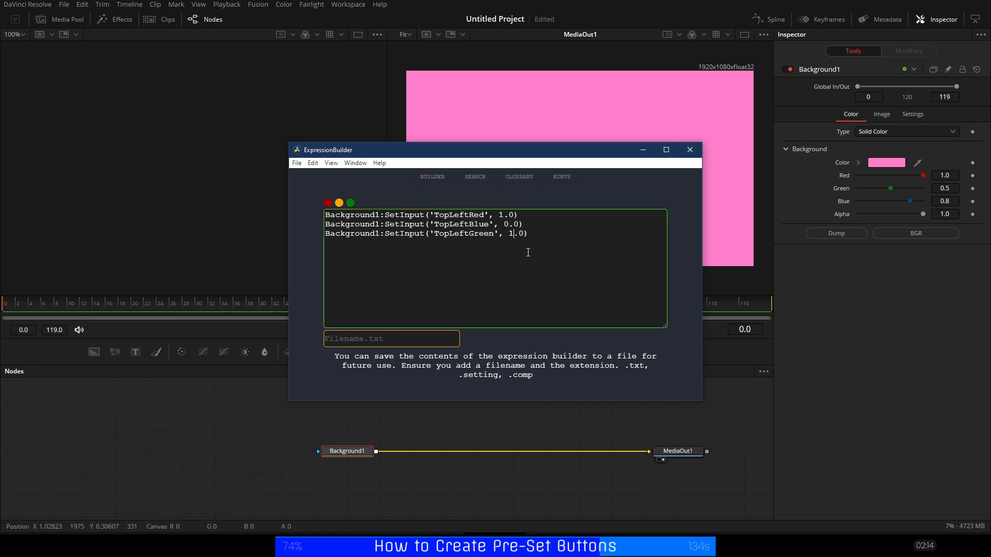
{"action": "key", "text": "BackSpace"}
{"action": "type", "text": "0"}
{"action": "key", "text": "ctrl+a"}
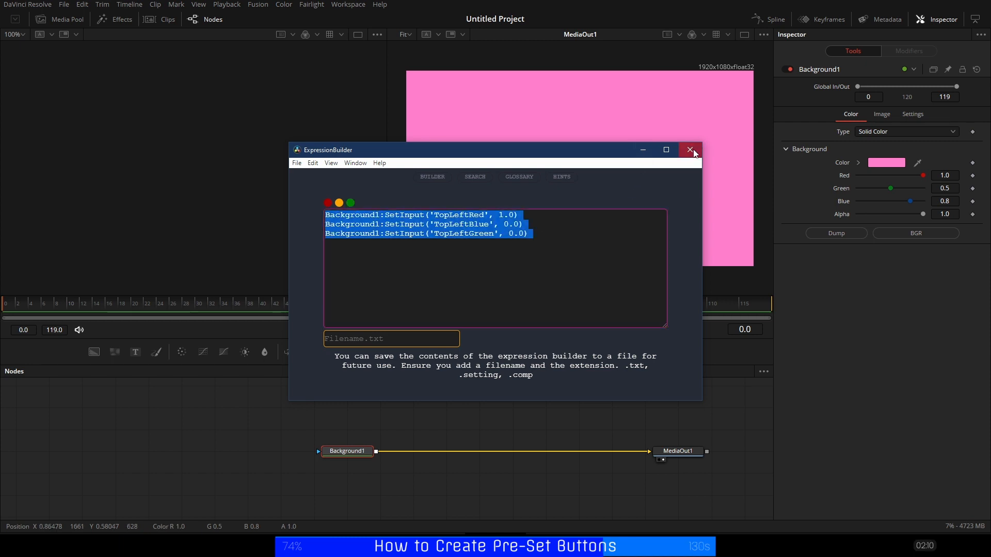
{"action": "left_click", "coordinate": [690, 151]}
- Edit the existing BGR control on Background1 and replace its Execute script with the copied three-line script
{"action": "right_click", "coordinate": [348, 456]}
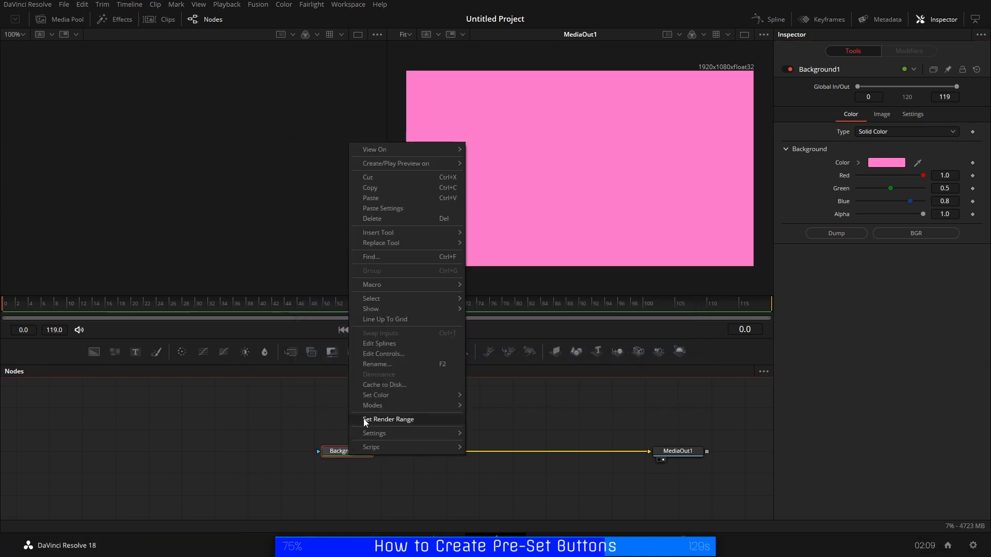
{"action": "left_click", "coordinate": [387, 356]}
{"action": "left_click", "coordinate": [314, 147]}
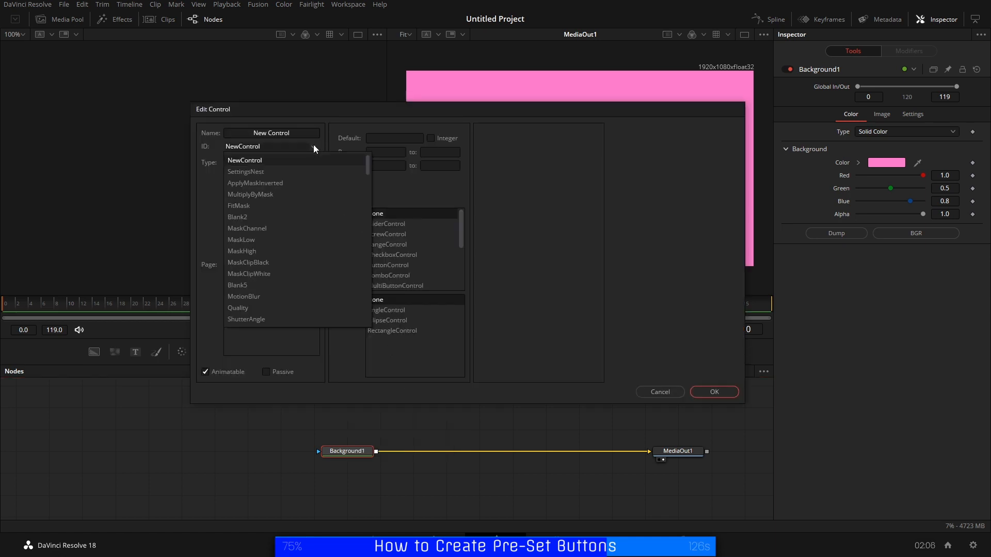
{"action": "left_click_drag", "start_coordinate": [369, 166], "coordinate": [376, 320]}
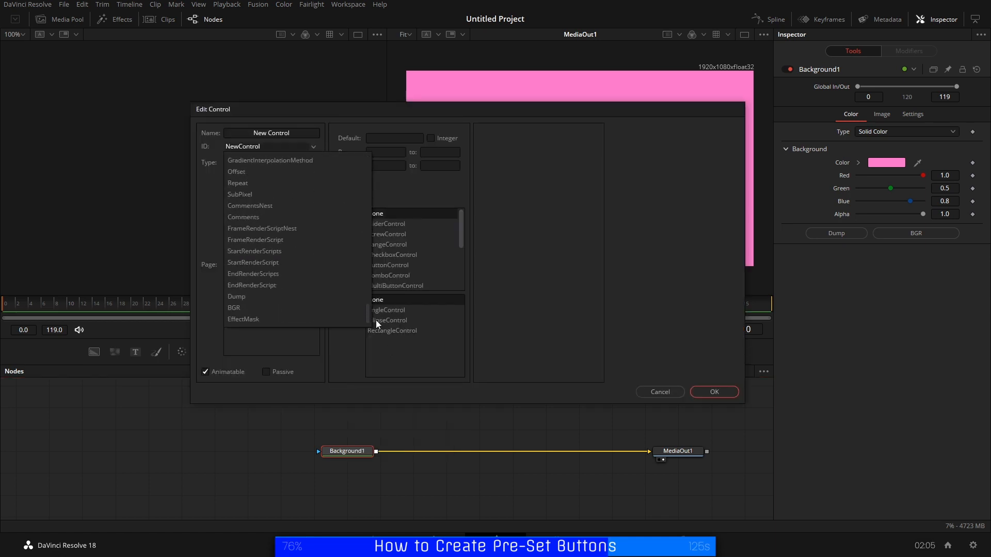
{"action": "left_click", "coordinate": [235, 309]}
{"action": "left_click", "coordinate": [516, 147]}
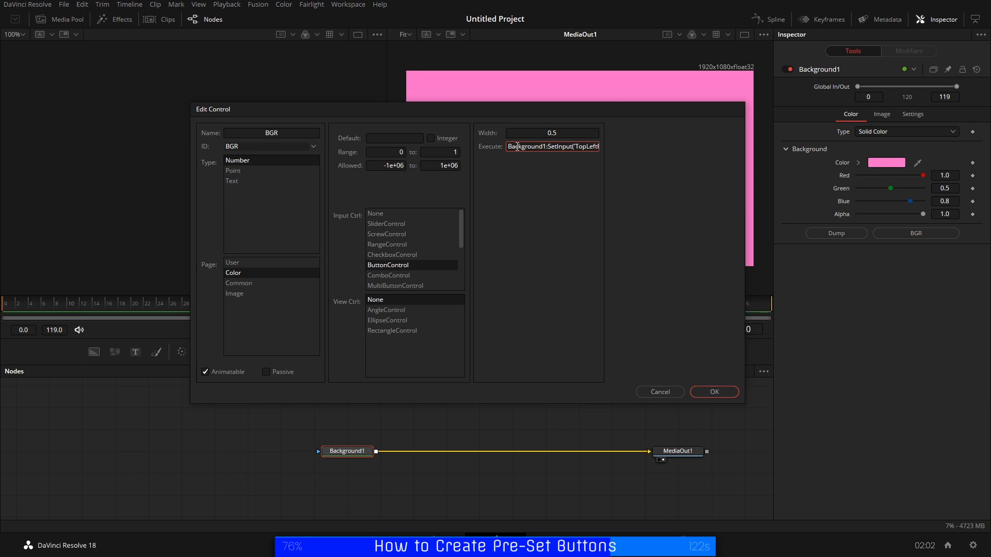
{"action": "key", "text": "ctrl+a"}
{"action": "key", "text": "BackSpace"}
{"action": "key", "text": "ctrl+v"}
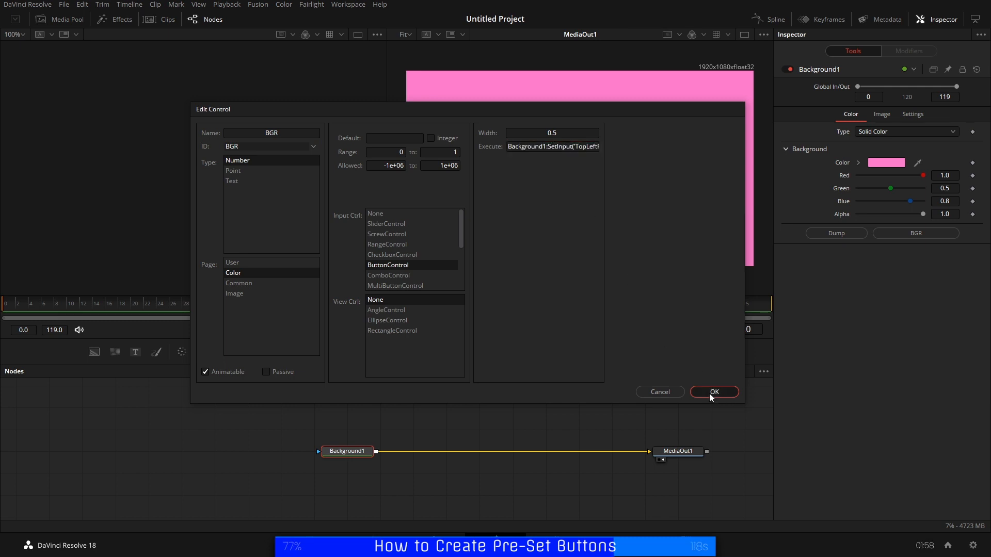
{"action": "left_click", "coordinate": [709, 393]}
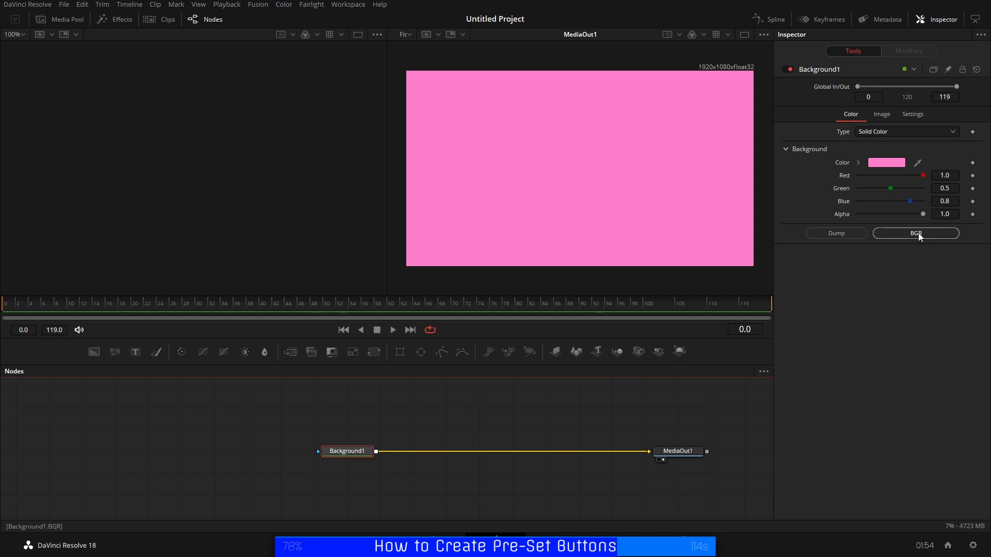
- Lower Background1's Red value to about 0.575 and apply the preset with the BGR button
{"action": "left_click", "coordinate": [923, 176]}
{"action": "left_click_drag", "start_coordinate": [923, 174], "coordinate": [896, 175]}
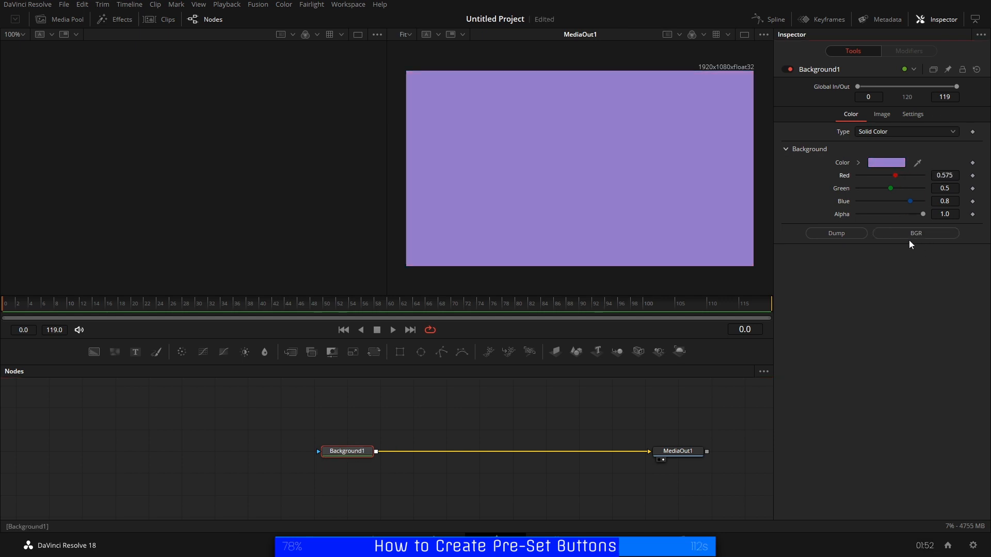
{"action": "left_click", "coordinate": [915, 233]}
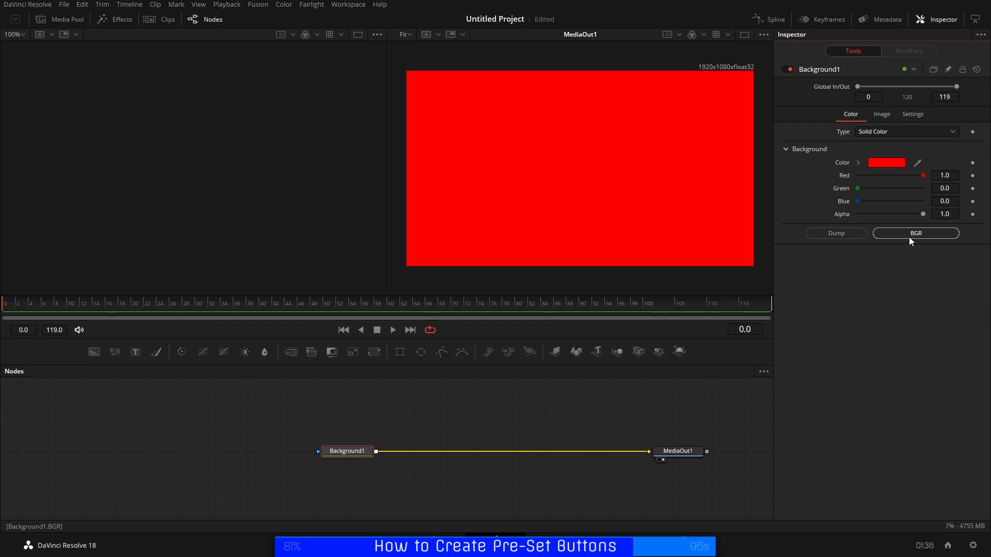
- Open the console, examine the dumped Background1 settings including the BGR control, and close the console
{"action": "key", "text": "shift+0"}
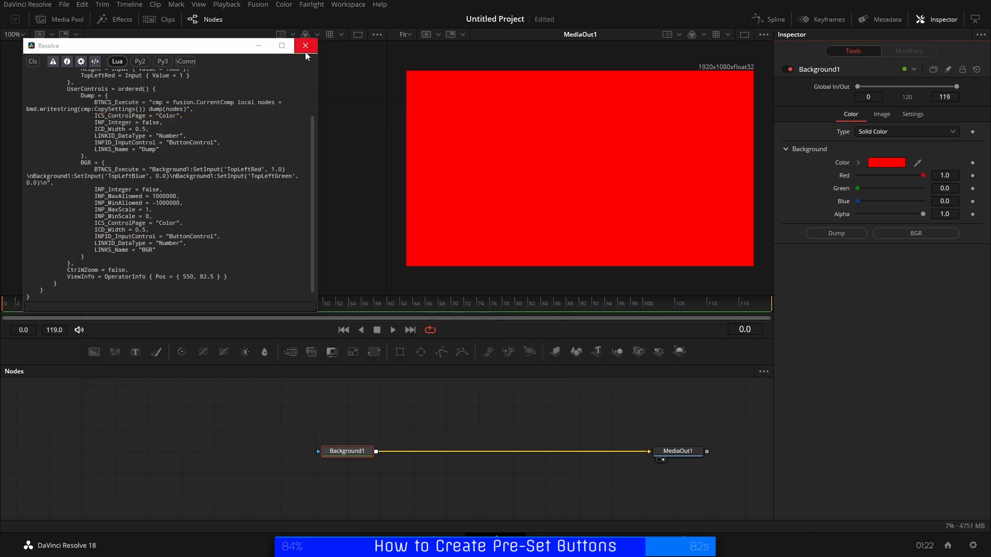
{"action": "left_click", "coordinate": [305, 52]}
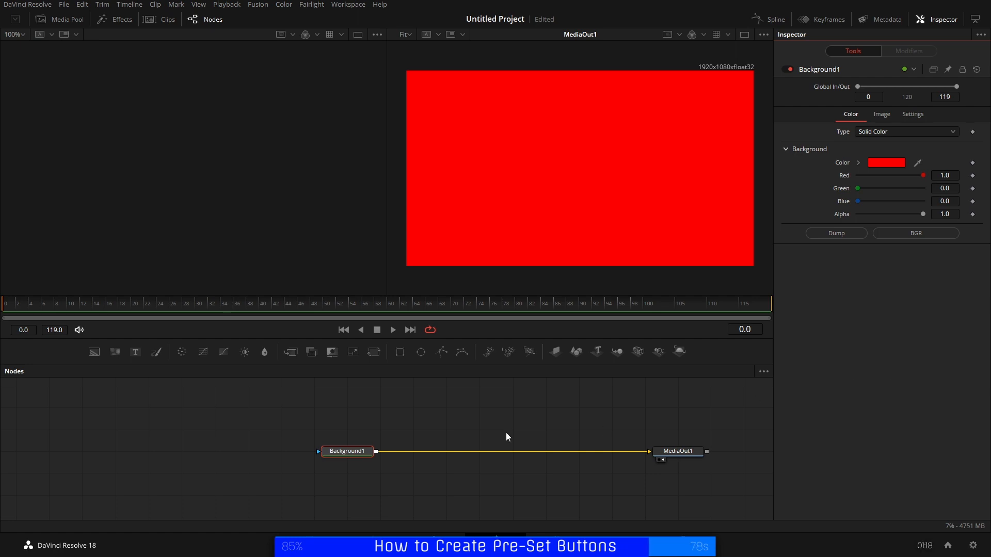
- Start creating a macro from the Background1 node and name it BGR
{"action": "right_click", "coordinate": [352, 452]}
{"action": "mouse_move", "coordinate": [404, 282]}
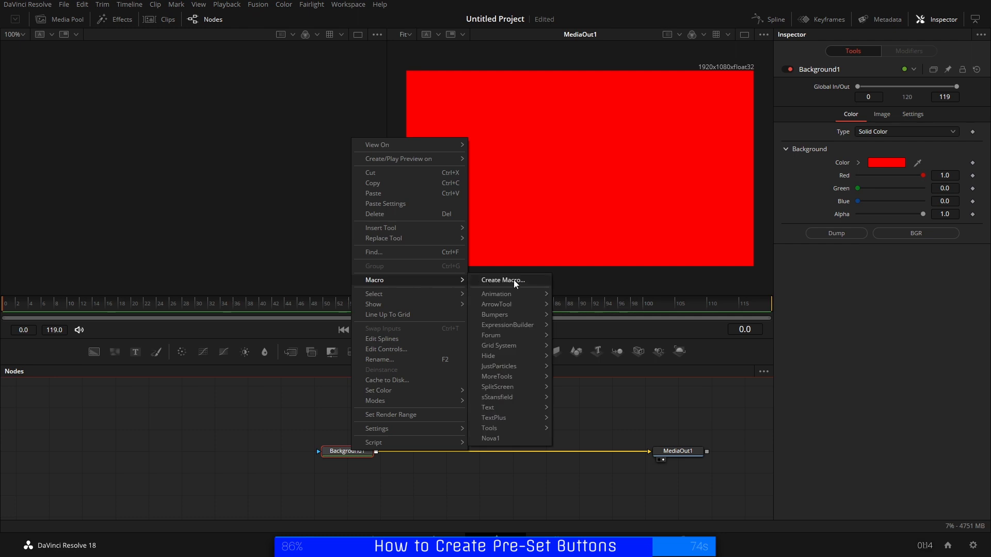
{"action": "left_click", "coordinate": [513, 280]}
{"action": "left_click", "coordinate": [237, 76]}
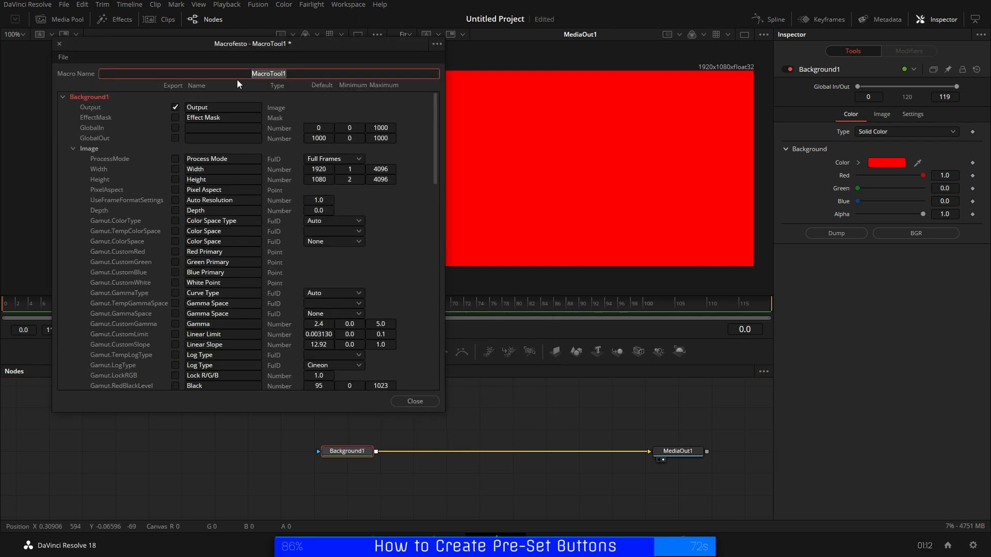
{"action": "type", "text": "BGR"}
- Export the TopLeft red, green, blue and alpha inputs plus the BGR and Dump buttons, and save the macro
{"action": "left_click", "coordinate": [71, 148]}
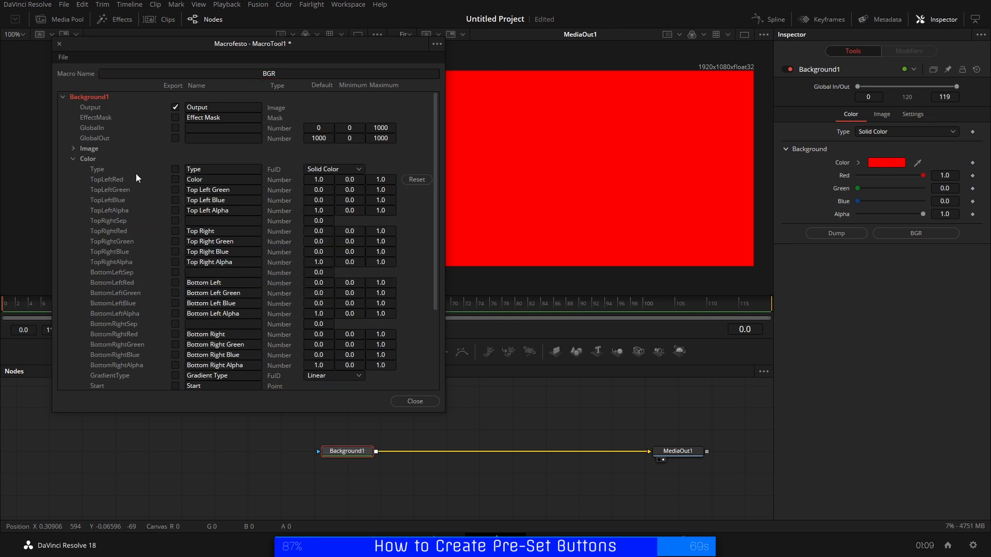
{"action": "left_click", "coordinate": [175, 180]}
{"action": "left_click", "coordinate": [176, 190]}
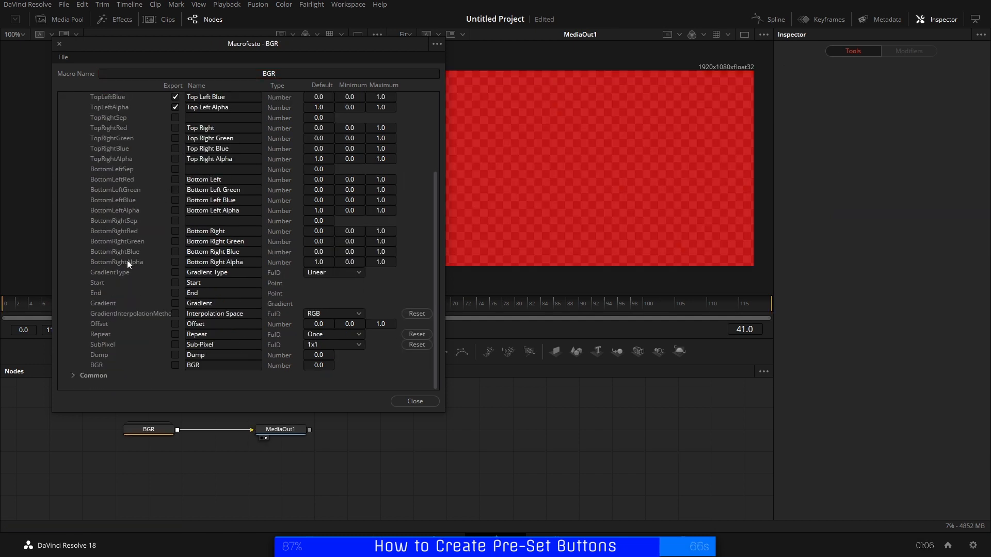
{"action": "left_click", "coordinate": [176, 366]}
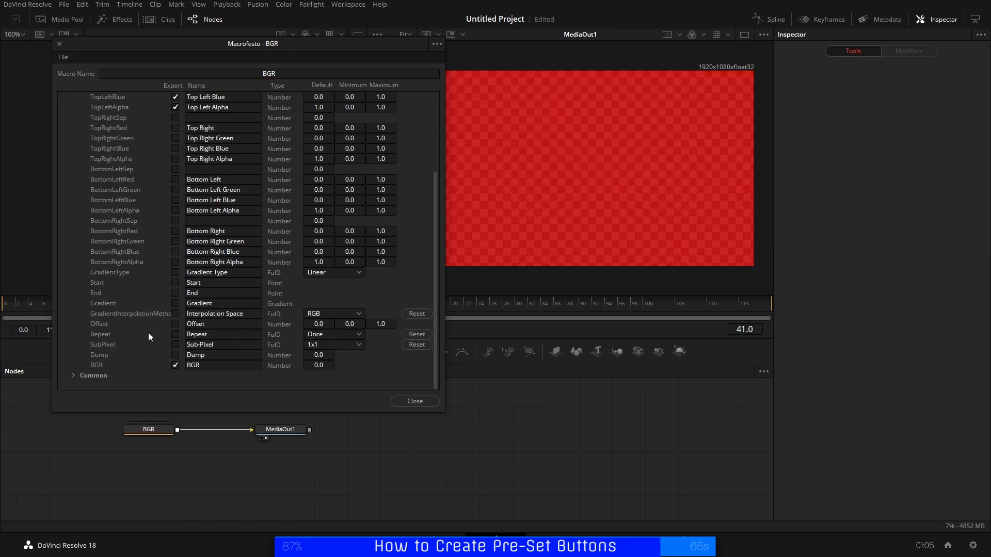
{"action": "left_click", "coordinate": [64, 57]}
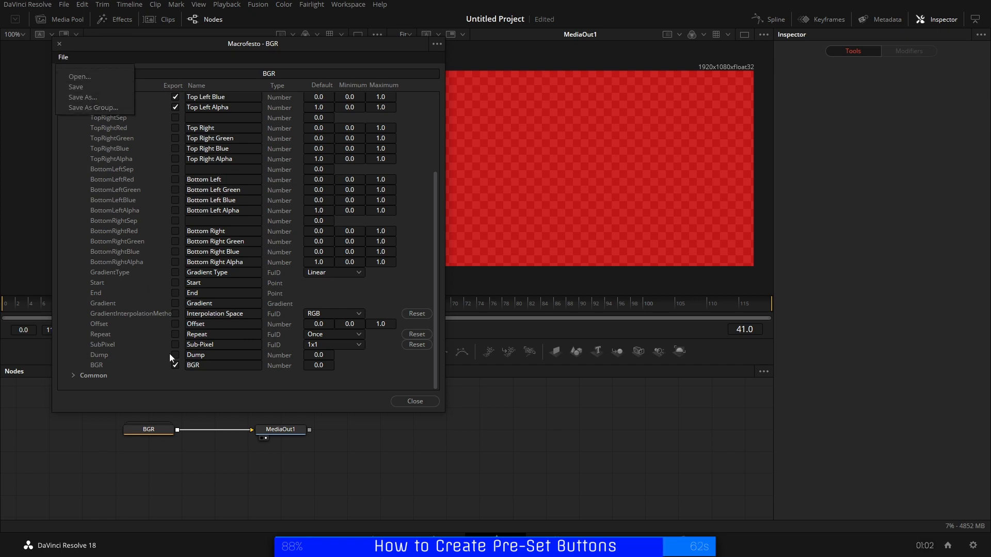
{"action": "left_click", "coordinate": [175, 355]}
{"action": "left_click", "coordinate": [62, 57]}
{"action": "left_click", "coordinate": [77, 104]}
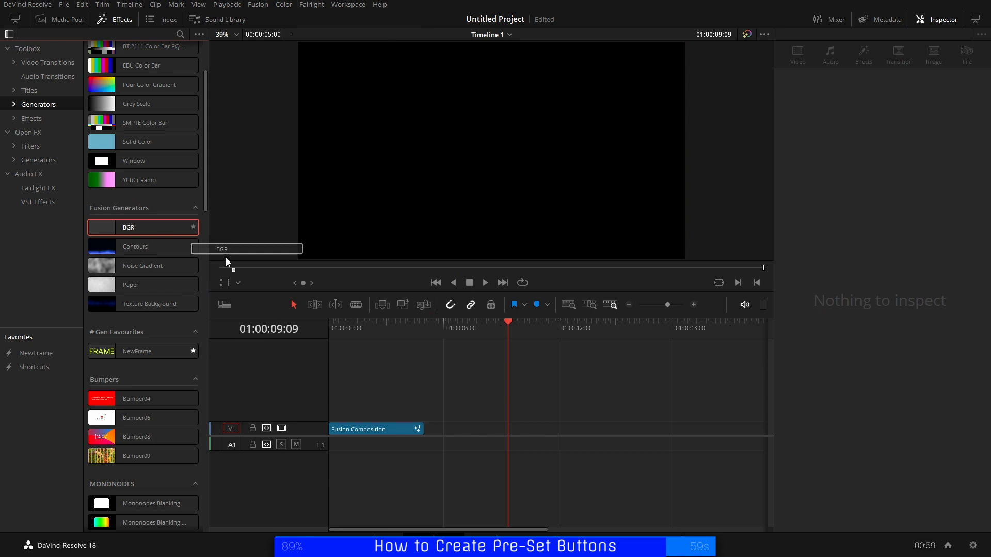
- Place the BGR Fusion generator on track V1 across the playhead at 01:00:09:09 and show its color controls
{"action": "left_click_drag", "start_coordinate": [226, 258], "coordinate": [511, 429]}
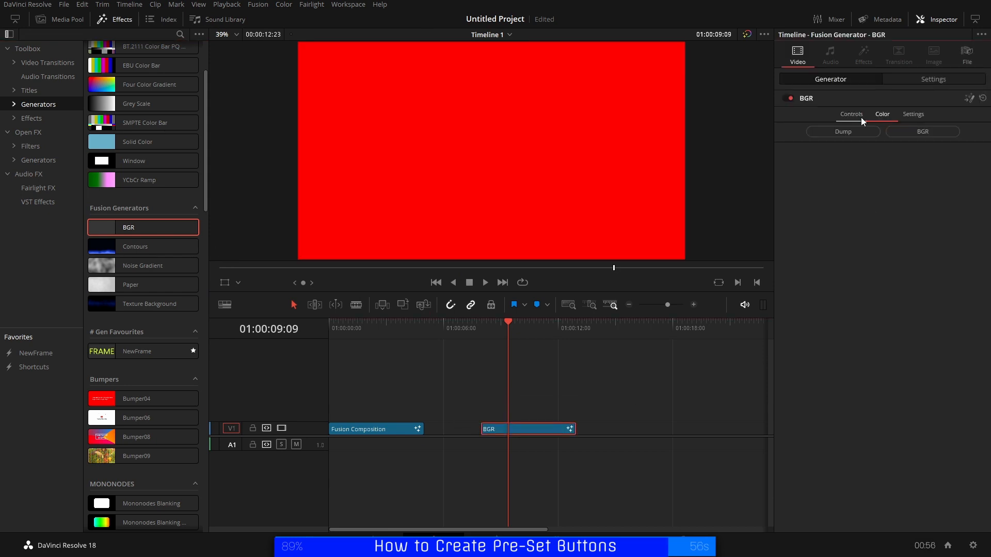
{"action": "left_click", "coordinate": [885, 114]}
{"action": "left_click", "coordinate": [856, 119]}
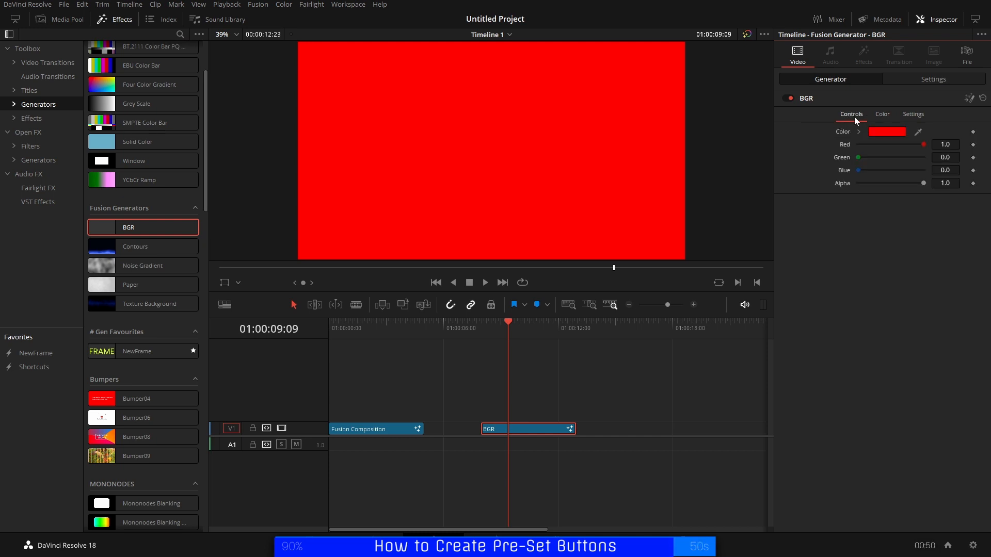
- Set the BGR clip's color to about Red 0.323, Green 0.732, Blue 0.402, apply the BGR preset and review the color values
{"action": "left_click_drag", "start_coordinate": [924, 145], "coordinate": [896, 141]}
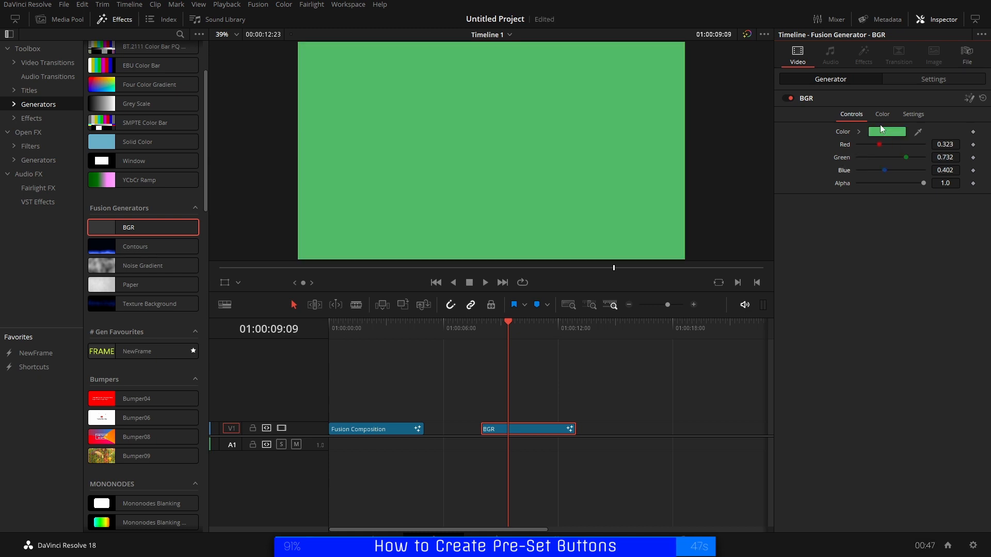
{"action": "left_click", "coordinate": [881, 116]}
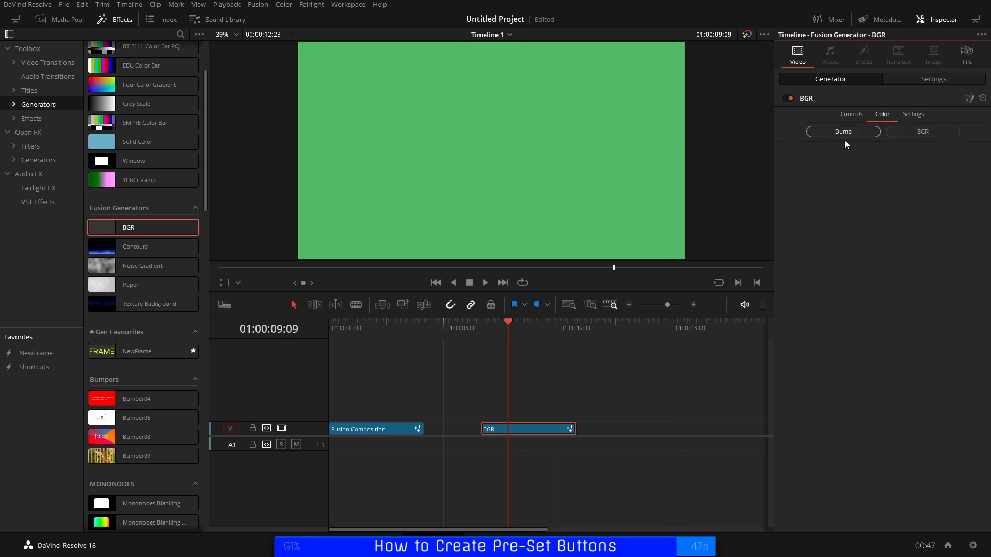
{"action": "left_click", "coordinate": [921, 131]}
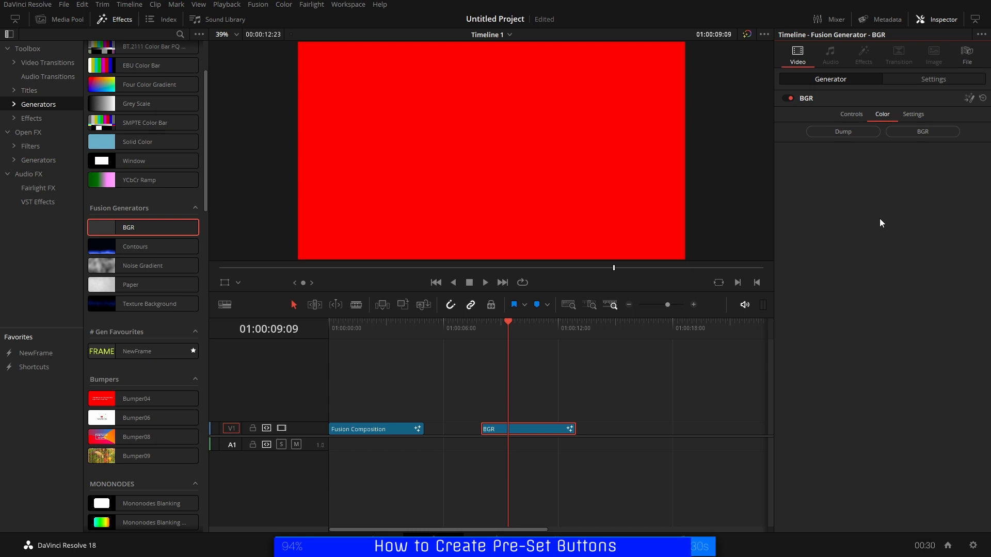
{"action": "left_click", "coordinate": [845, 117]}
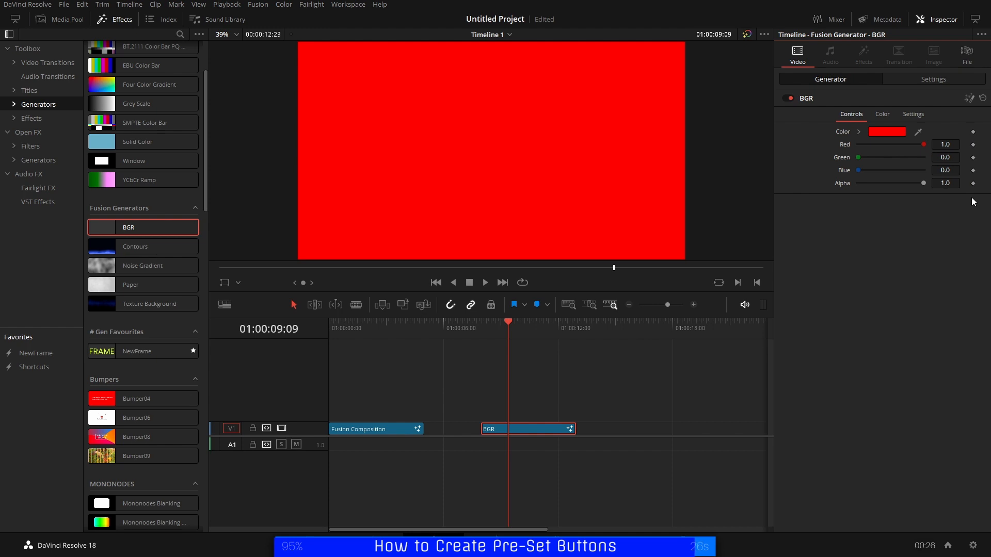